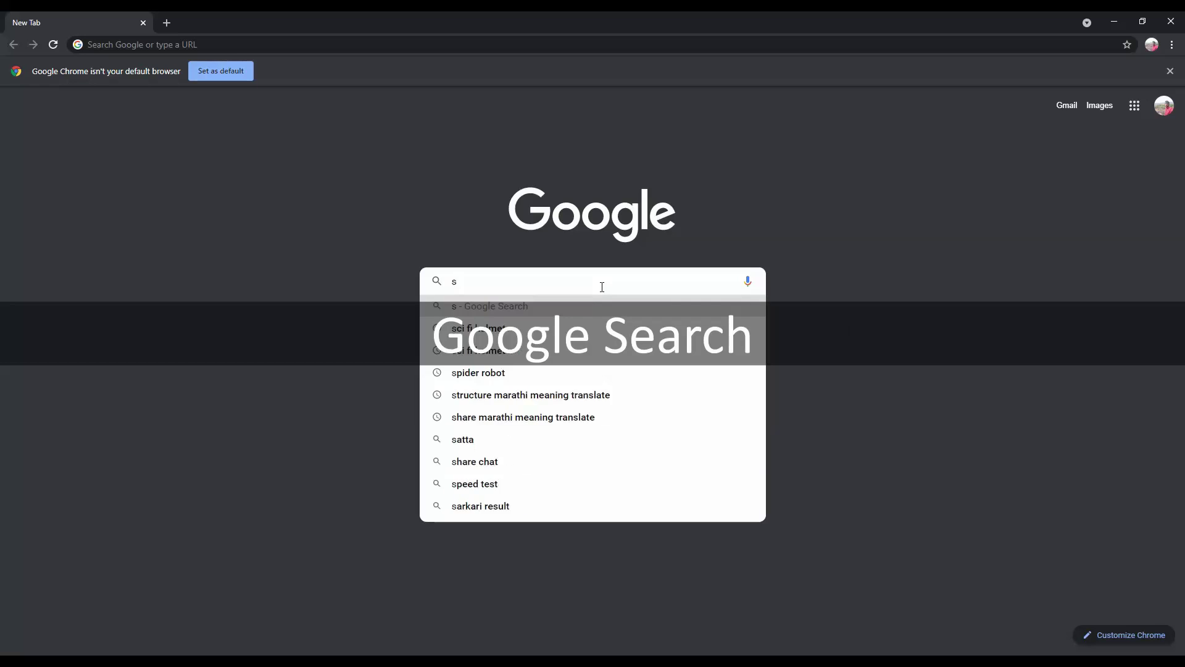
Search Google for "sci fi female characters" and browse image results for "female muscle anatomy" and "female face structure".
{"action": "left_click", "coordinate": [597, 348]}
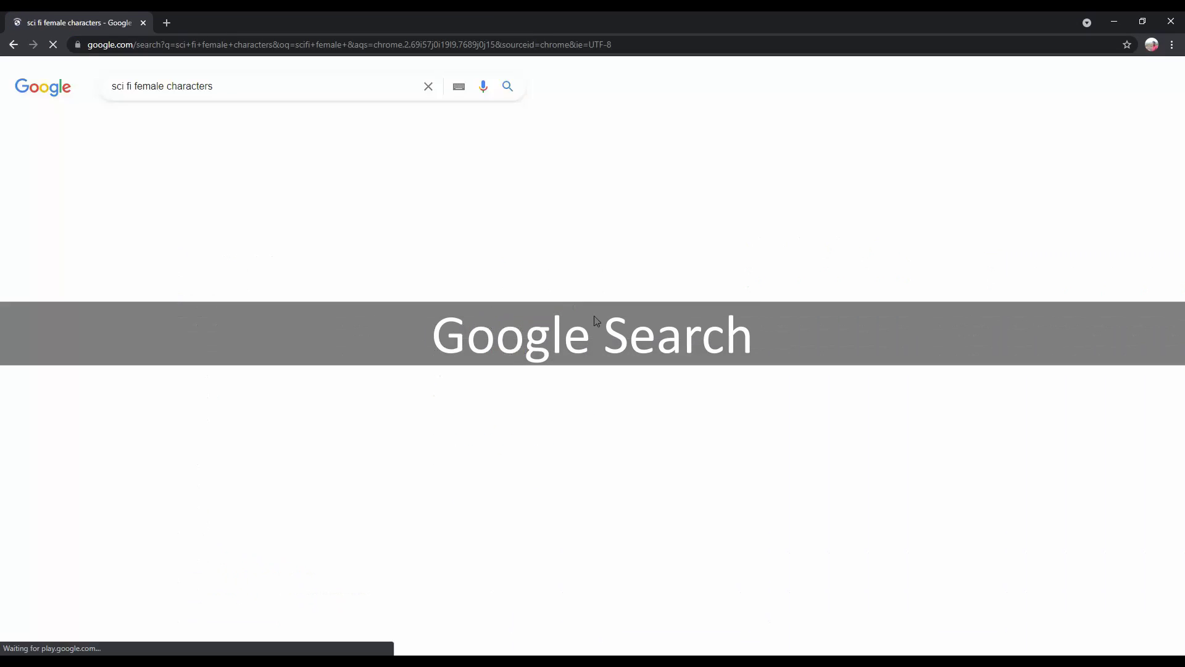
{"action": "left_click", "coordinate": [168, 124]}
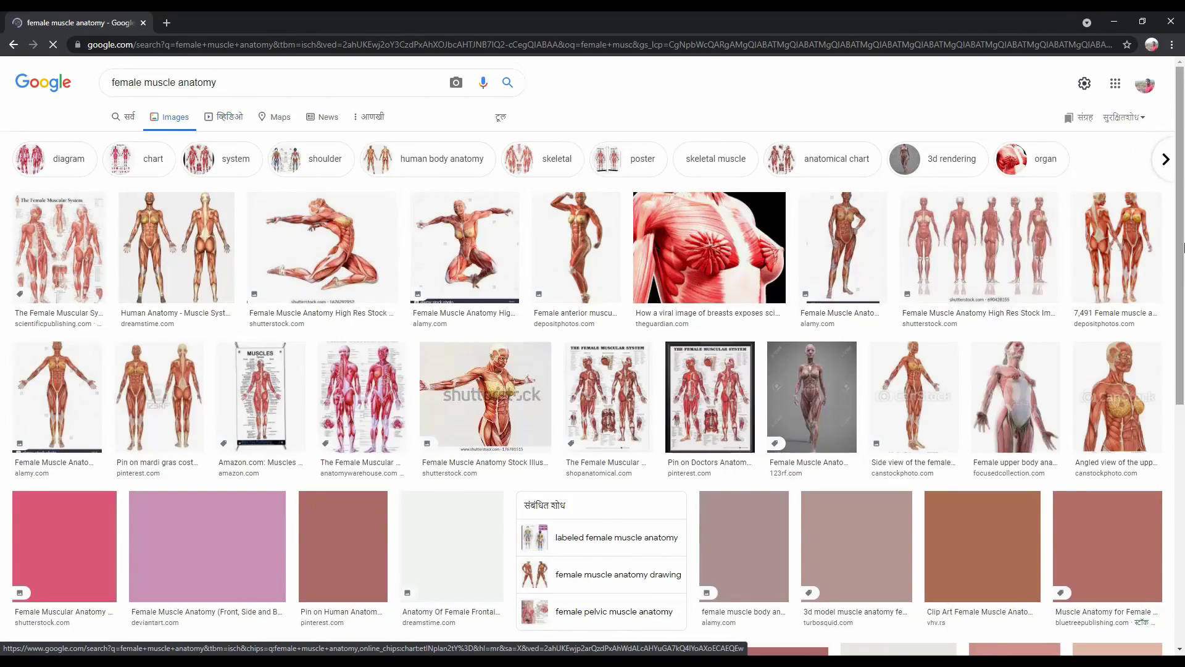
{"action": "scroll", "coordinate": [1184, 122], "scroll_direction": "down", "scroll_amount": 2}
{"action": "left_click_drag", "start_coordinate": [1184, 122], "coordinate": [1183, 275]}
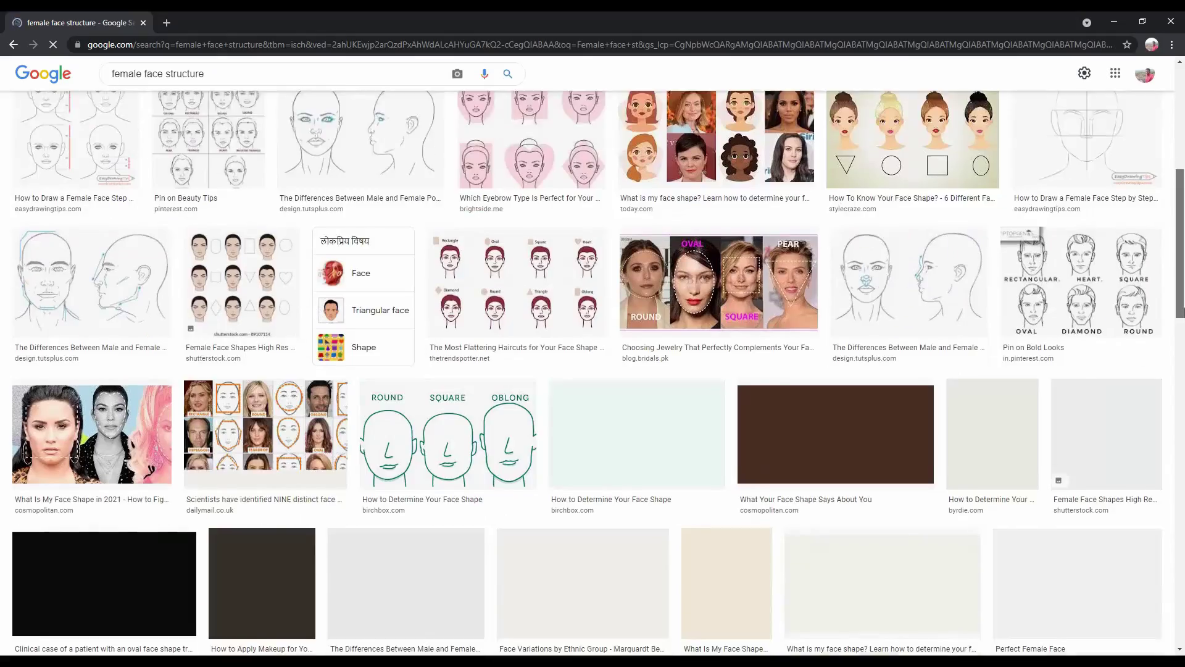
{"action": "scroll", "coordinate": [664, 280], "scroll_direction": "down", "scroll_amount": 2}
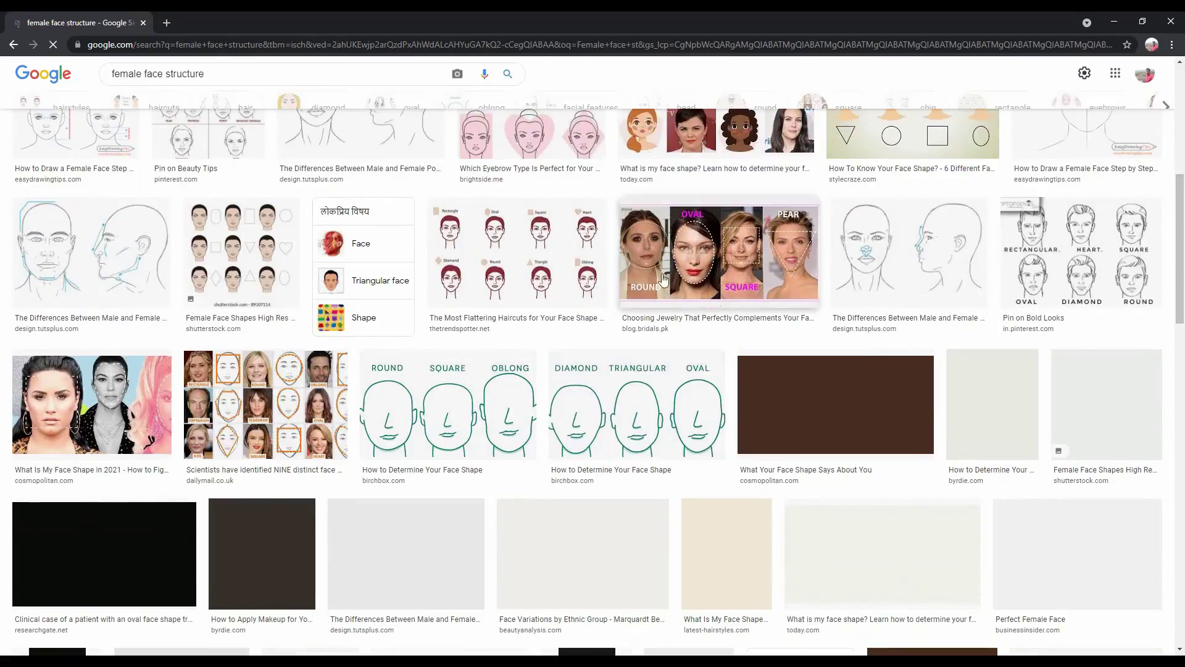
{"action": "left_click_drag", "start_coordinate": [1184, 249], "coordinate": [1183, 123]}
Replace the image search query with a suggested one beginning with "female aven".
{"action": "left_click_drag", "start_coordinate": [207, 82], "coordinate": [33, 82]}
{"action": "key", "text": "BackSpace"}
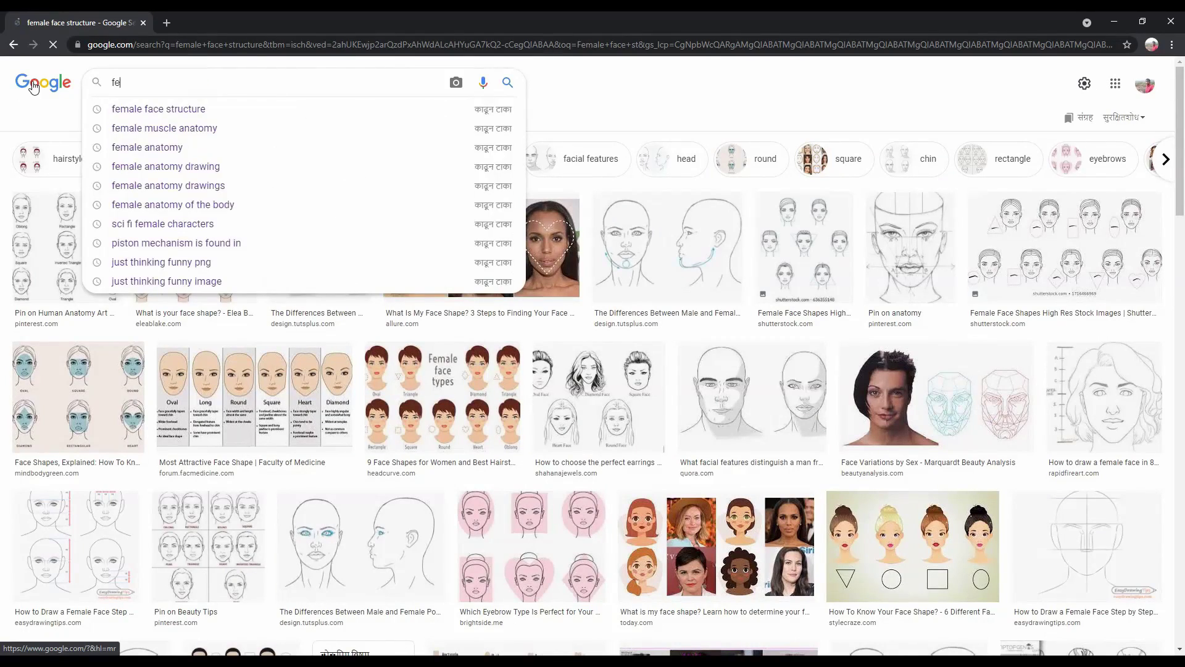
{"action": "type", "text": "male aven"}
{"action": "left_click", "coordinate": [148, 130]}
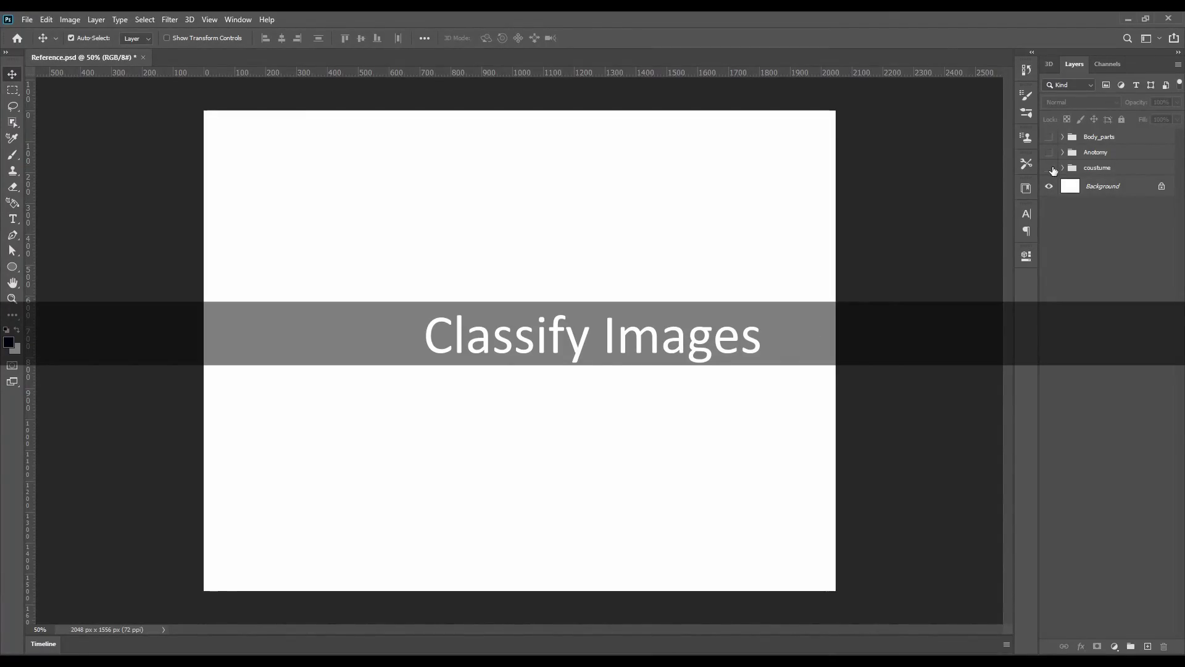
Switch to Reference.psd in Photoshop, show the coustume group and review the superhero suit references at 100% zoom.
{"action": "left_click", "coordinate": [1050, 167]}
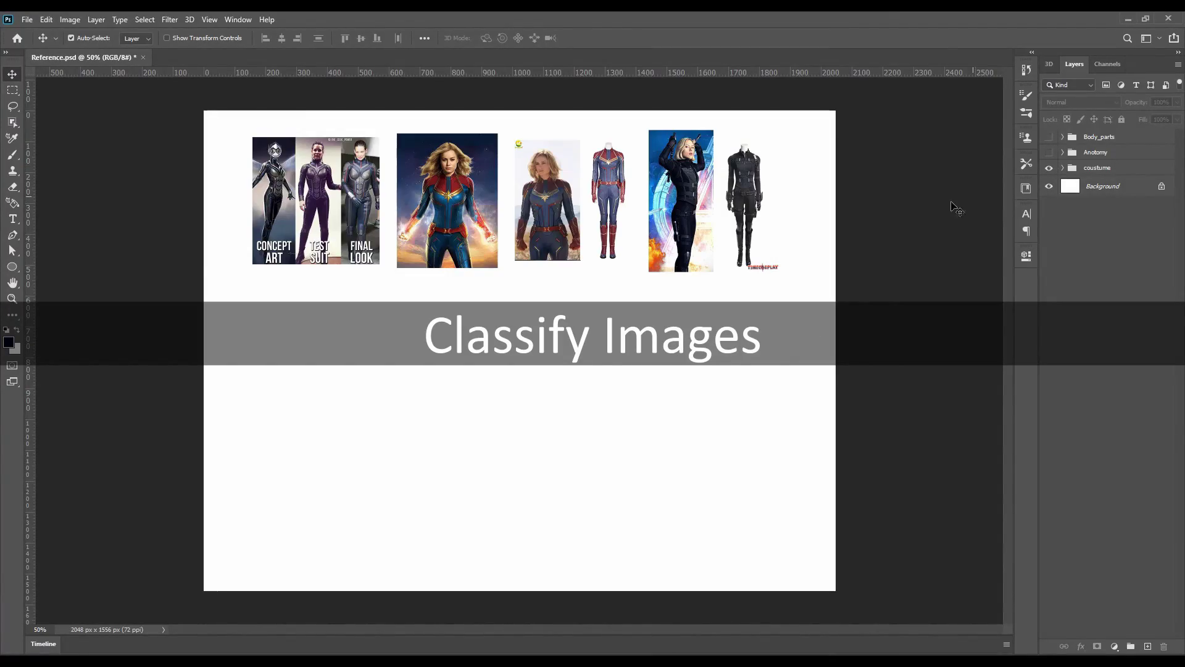
{"action": "key", "text": "ctrl+1"}
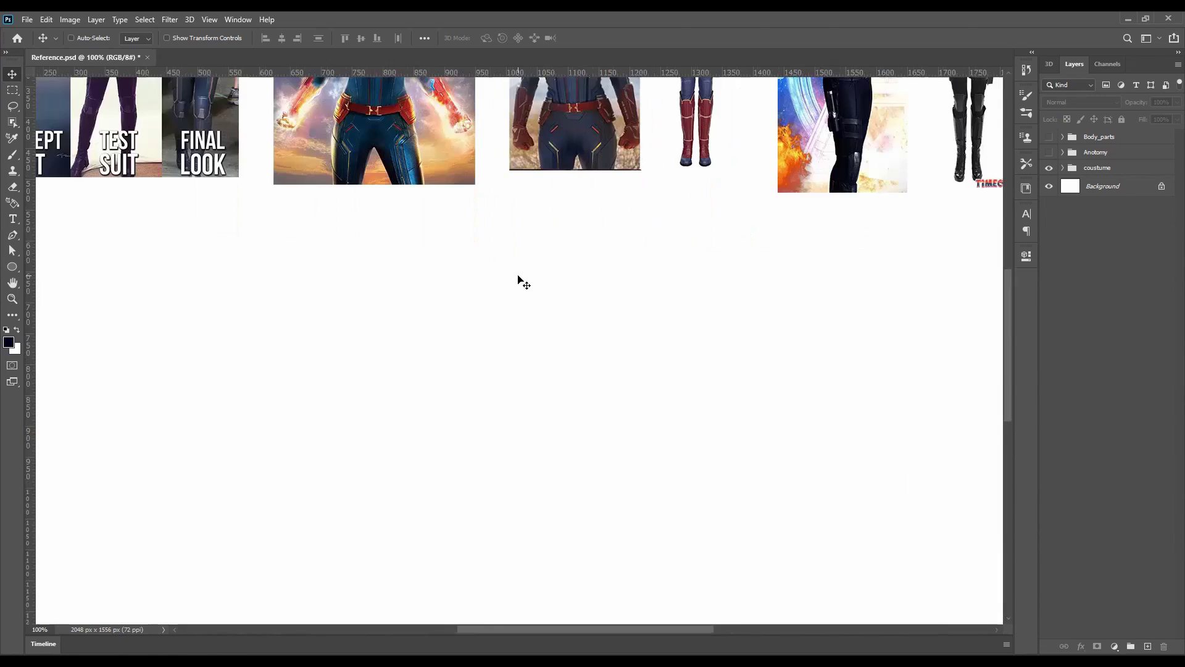
{"action": "left_click_drag", "start_coordinate": [462, 247], "coordinate": [609, 461]}
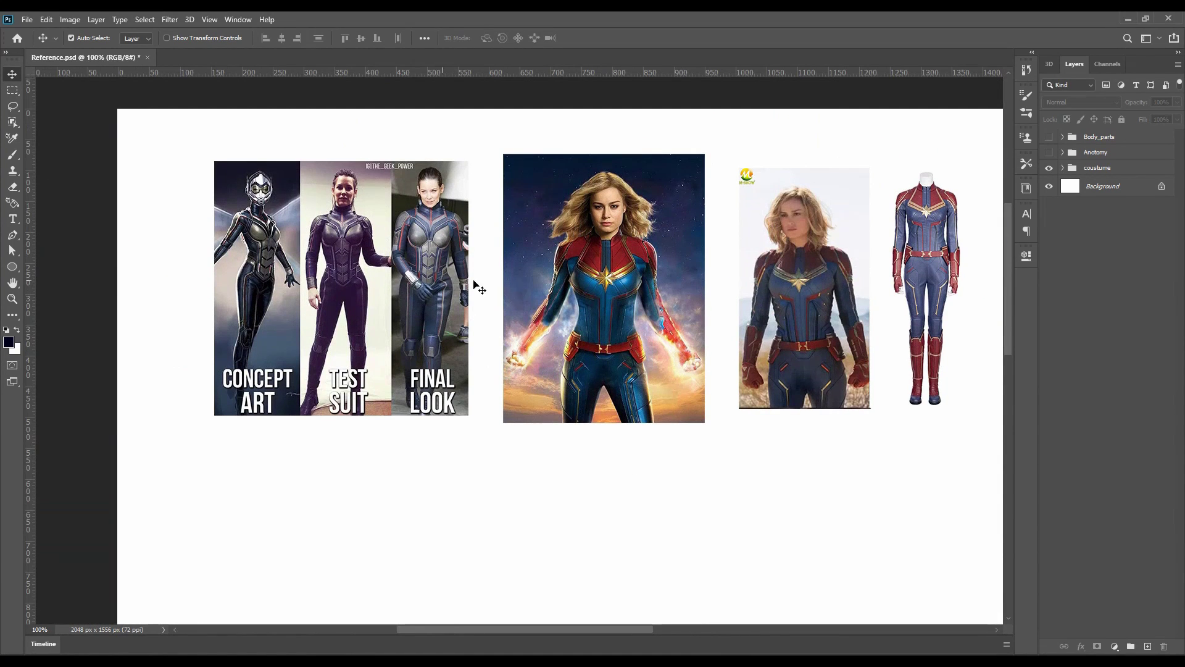
{"action": "left_click_drag", "start_coordinate": [738, 308], "coordinate": [409, 308]}
{"action": "left_click_drag", "start_coordinate": [776, 337], "coordinate": [1008, 317]}
Show the Anatomy group and review the muscle charts and the head and back references.
{"action": "left_click", "coordinate": [1050, 154]}
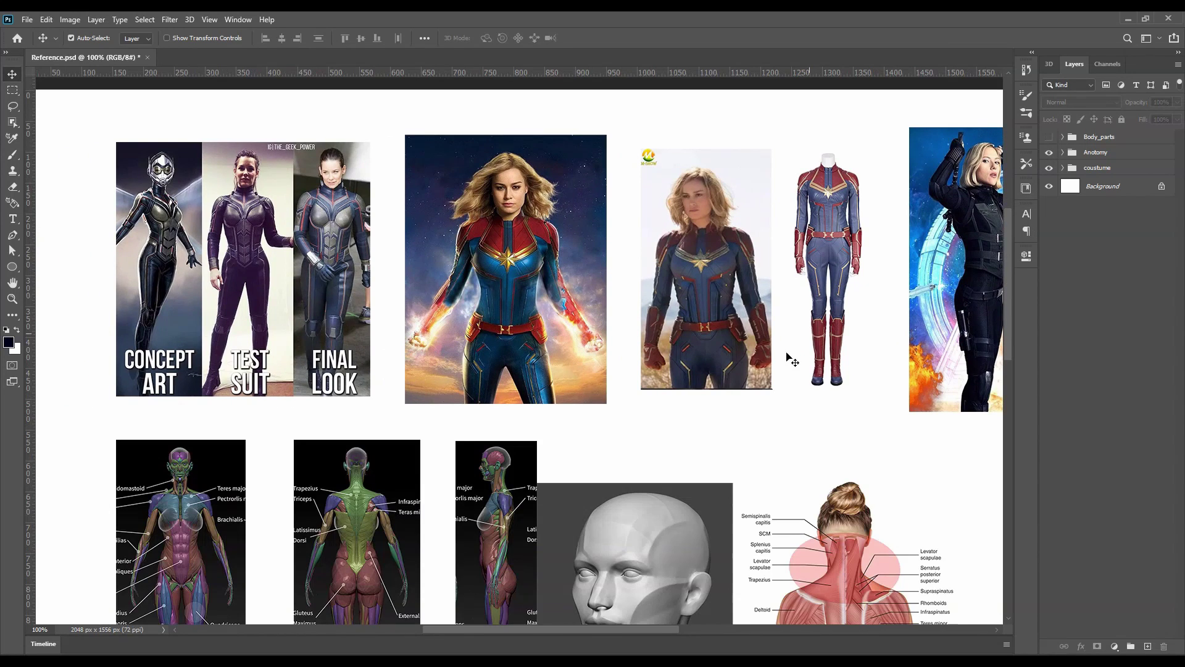
{"action": "left_click_drag", "start_coordinate": [728, 408], "coordinate": [752, 194]}
{"action": "scroll", "coordinate": [473, 392], "scroll_direction": "right", "scroll_amount": 8}
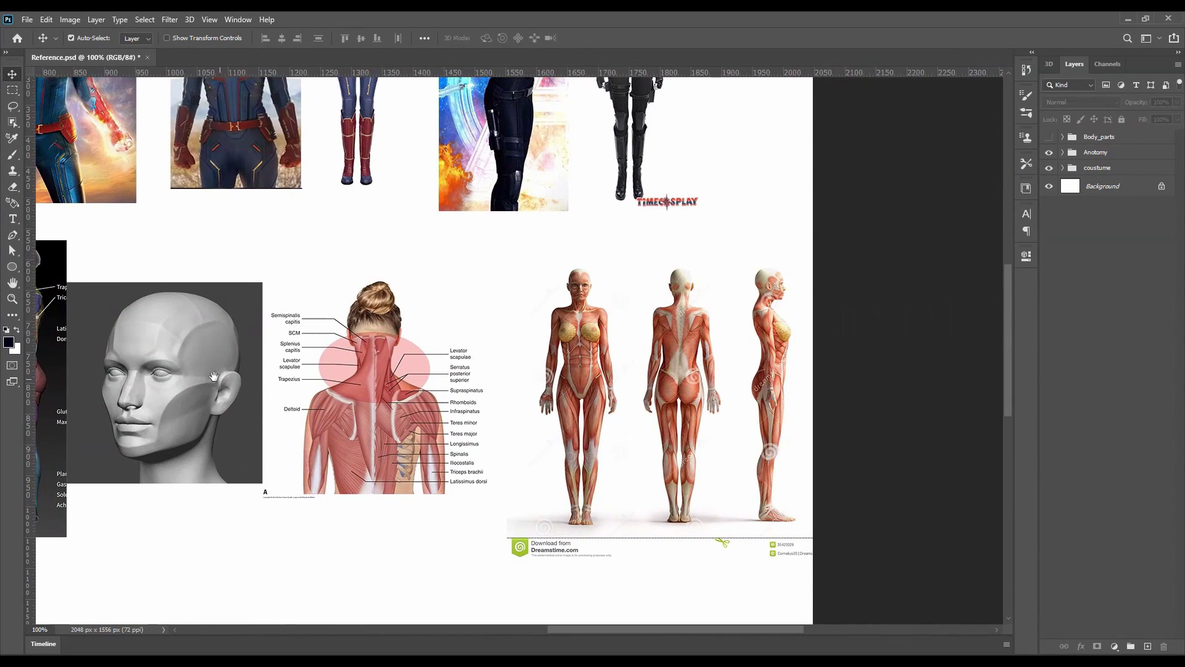
{"action": "left_click_drag", "start_coordinate": [214, 376], "coordinate": [547, 384]}
Show the Body_parts group and review the neck, back, face and hand photos along with the whole reference sheet.
{"action": "left_click_drag", "start_coordinate": [526, 432], "coordinate": [787, 289]}
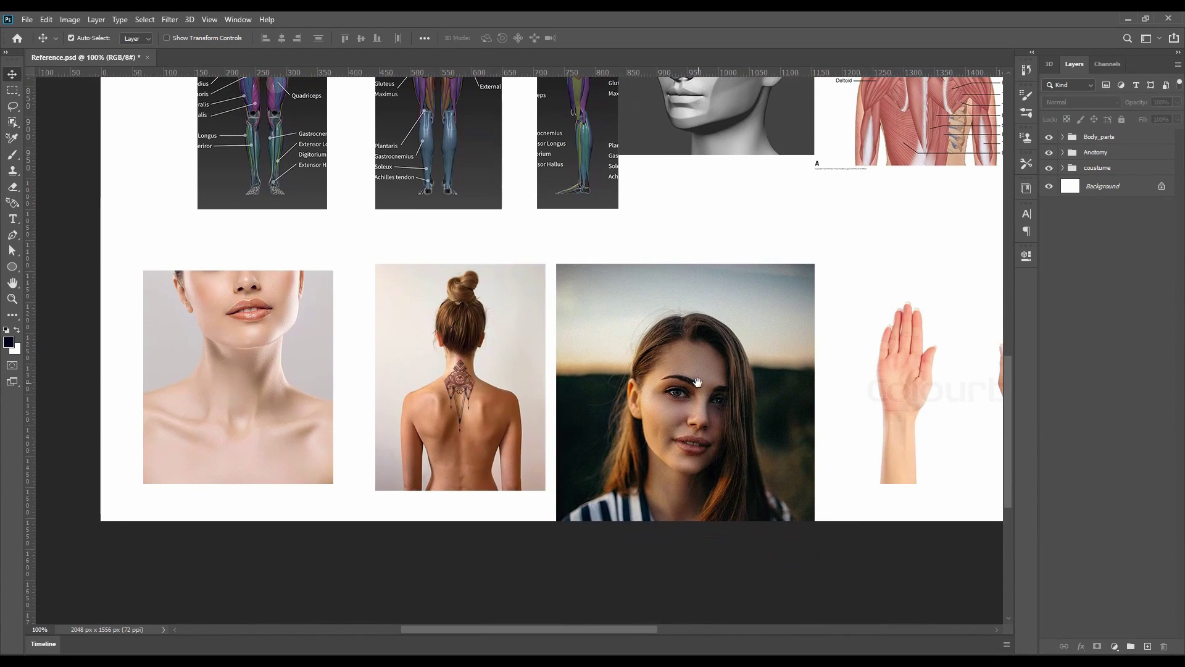
{"action": "left_click_drag", "start_coordinate": [697, 382], "coordinate": [328, 441]}
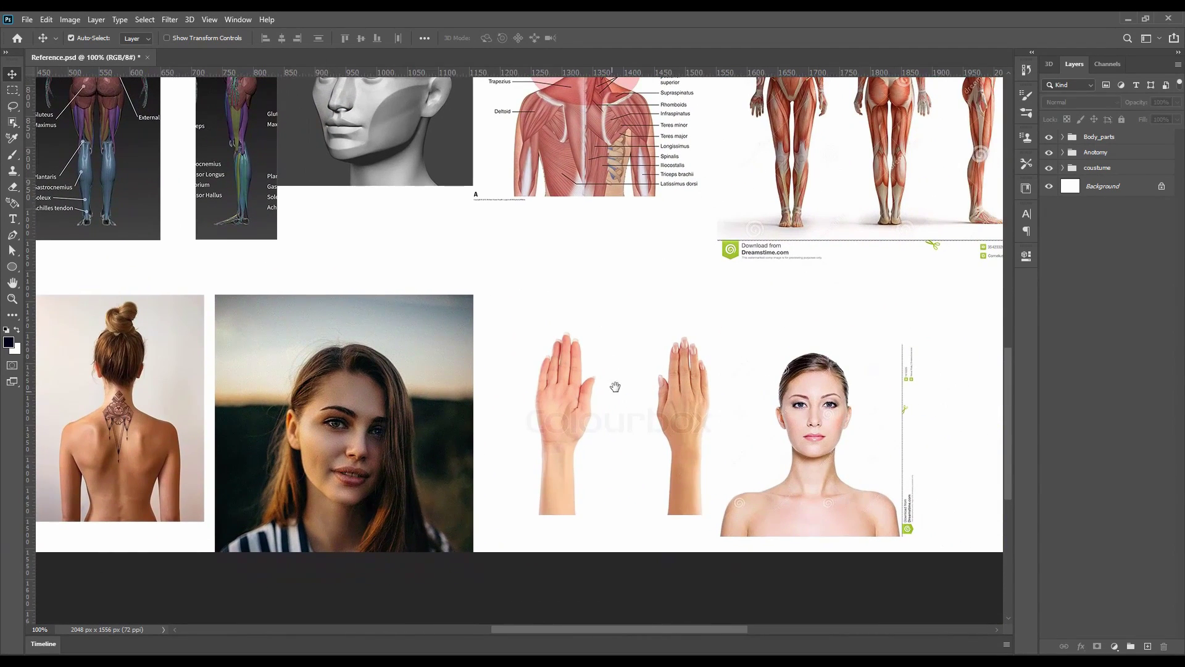
{"action": "left_click_drag", "start_coordinate": [814, 435], "coordinate": [791, 464]}
{"action": "left_click_drag", "start_coordinate": [490, 414], "coordinate": [698, 574]}
{"action": "left_click_drag", "start_coordinate": [651, 418], "coordinate": [708, 529]}
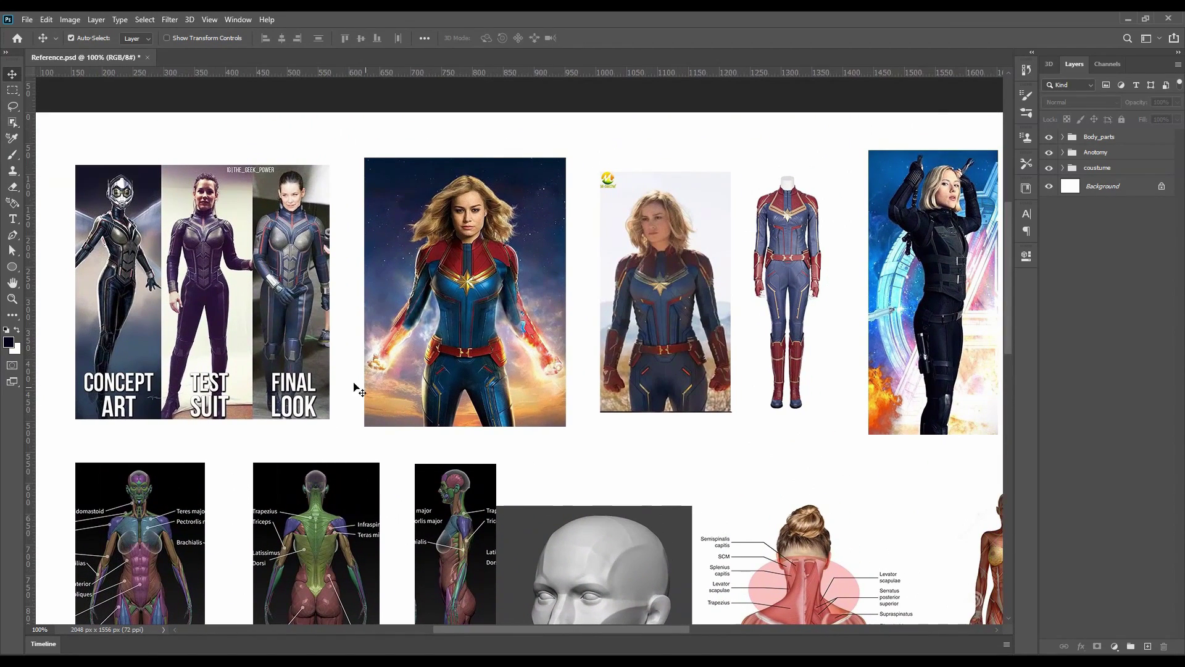
{"action": "key", "text": "ctrl+minus"}
{"action": "key", "text": "ctrl+minus"}
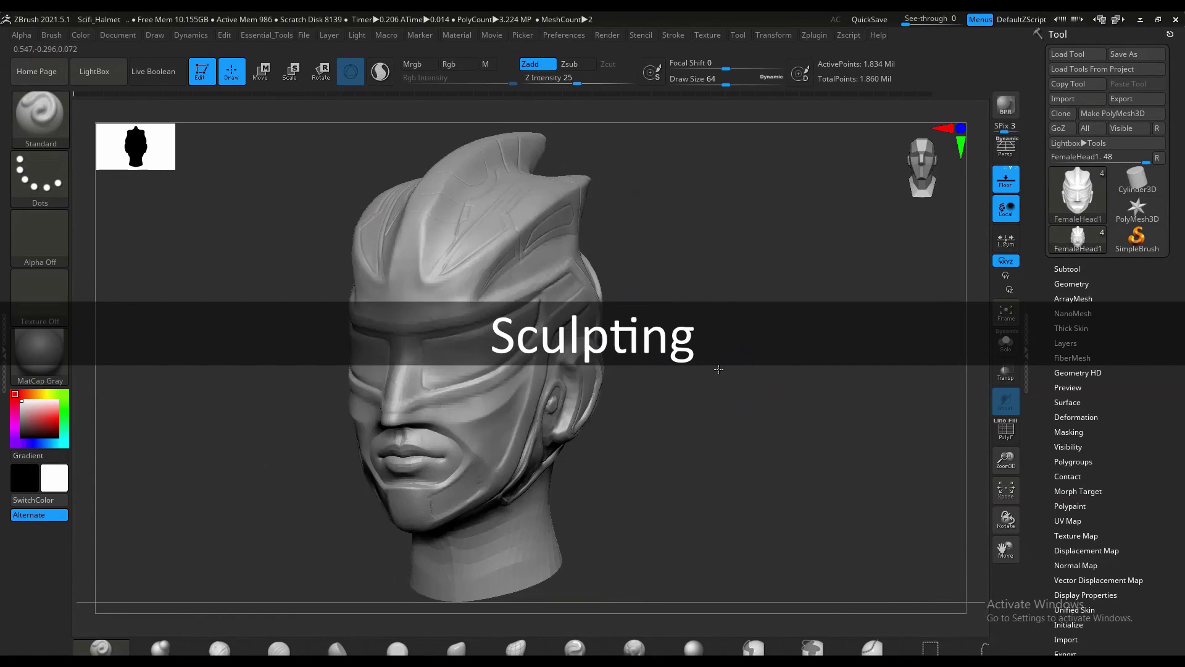
Switch to ZBrush and inspect the helmet sculpt's FemaleHead, PM3D_Cylinder3D1 and eyes subtools one by one.
{"action": "left_click_drag", "start_coordinate": [718, 369], "coordinate": [502, 367]}
{"action": "left_click_drag", "start_coordinate": [756, 296], "coordinate": [839, 324], "text": "alt"}
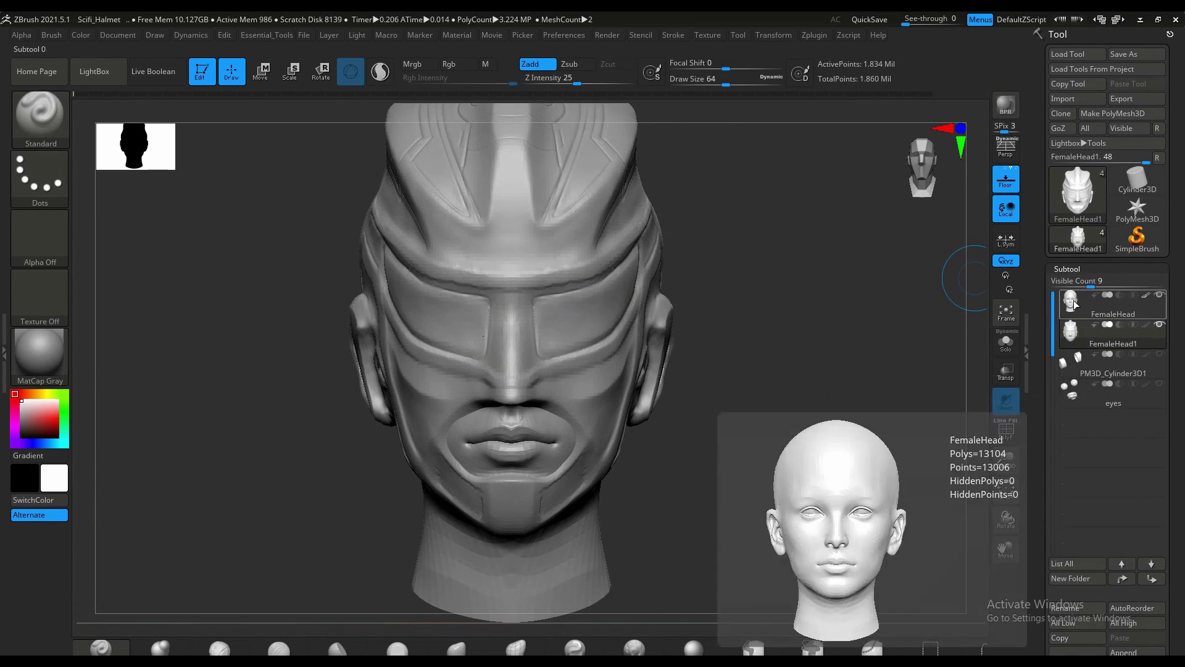
{"action": "left_click", "coordinate": [1074, 303]}
{"action": "left_click", "coordinate": [1075, 364]}
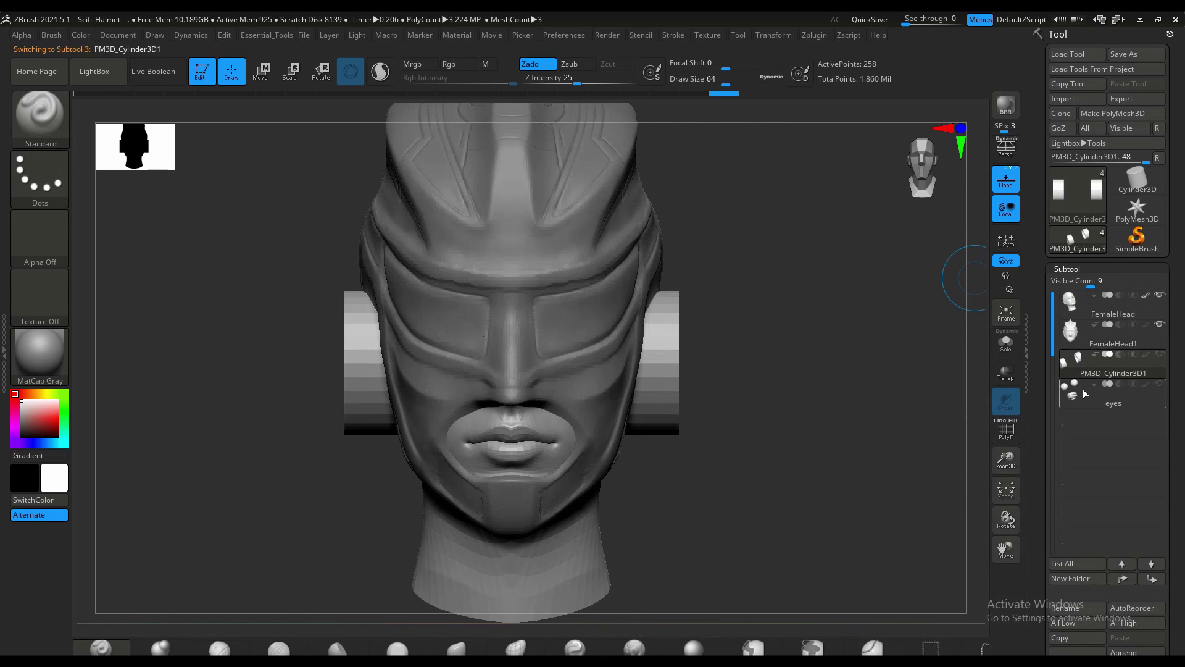
{"action": "left_click", "coordinate": [1081, 398]}
{"action": "left_click_drag", "start_coordinate": [838, 370], "coordinate": [976, 333]}
Hide the FemaleHead1 helmet subtool, examine the base head underneath, and show the helmet again.
{"action": "left_click", "coordinate": [1159, 325]}
{"action": "right_click_drag", "start_coordinate": [699, 248], "coordinate": [648, 238], "text": "alt"}
{"action": "left_click_drag", "start_coordinate": [657, 272], "coordinate": [715, 286]}
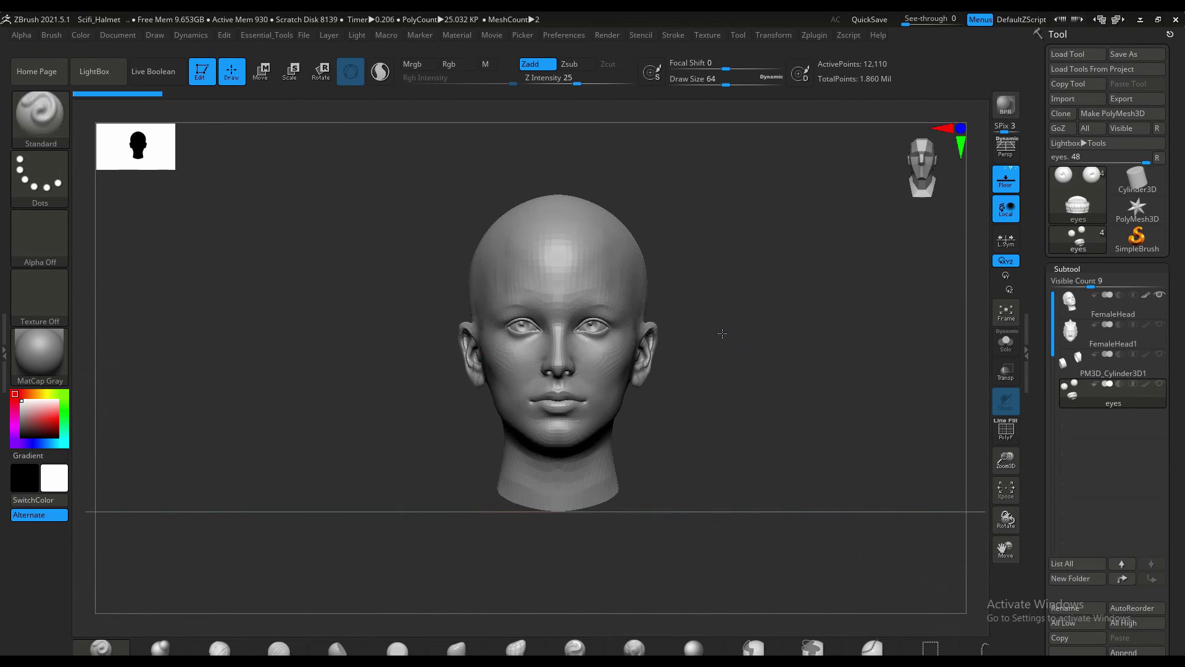
{"action": "mouse_move", "coordinate": [722, 333]}
{"action": "left_mouse_down", "text": "alt"}
{"action": "mouse_move", "coordinate": [759, 341]}
{"action": "mouse_move", "coordinate": [745, 335]}
{"action": "left_mouse_up", "text": "alt"}
{"action": "left_click", "coordinate": [1159, 323]}
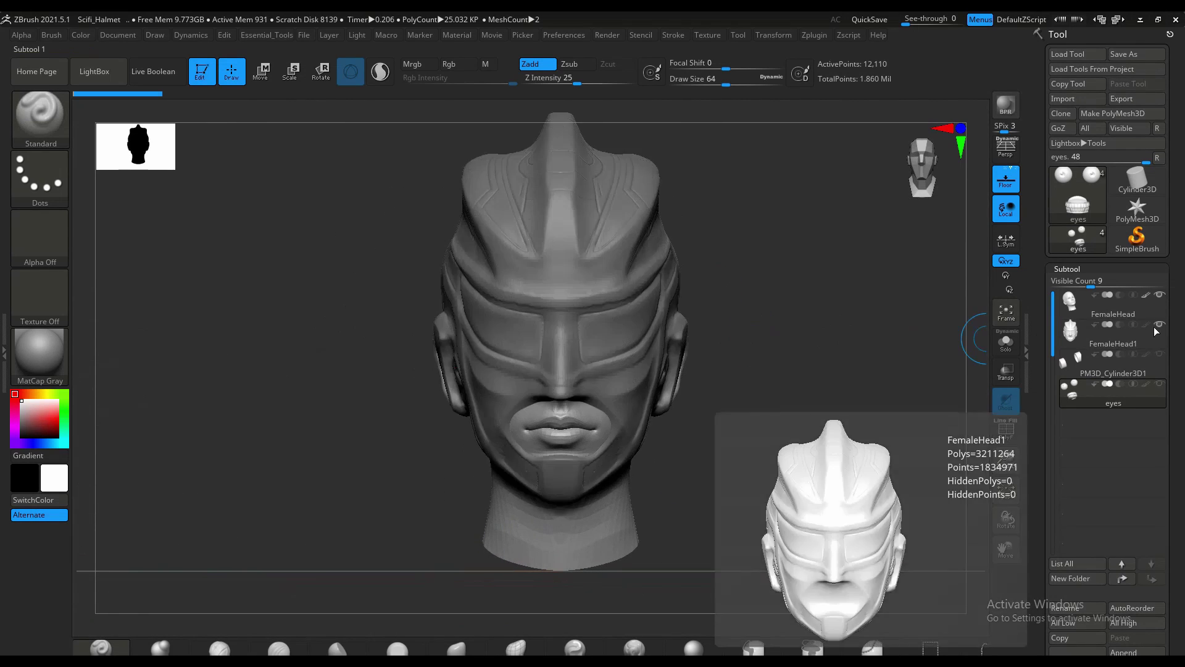
Select the FemaleHead1 helmet subtool, hide the FemaleHead base, and examine the helmet's inside and front.
{"action": "left_click_drag", "start_coordinate": [757, 267], "coordinate": [769, 309]}
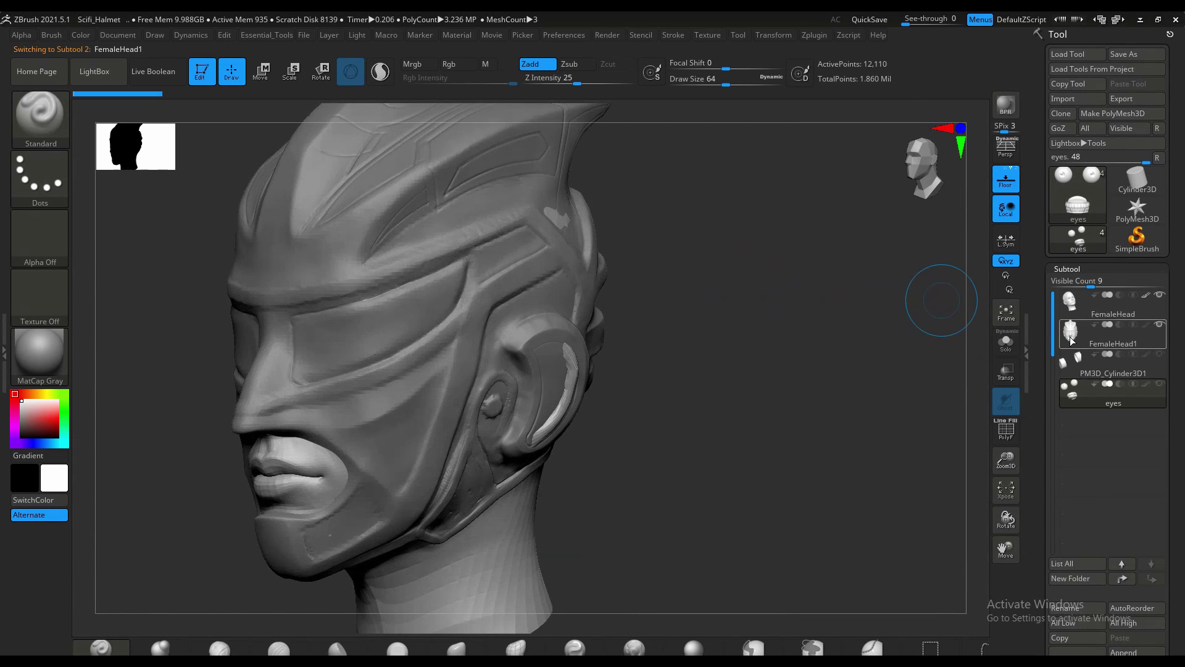
{"action": "left_click", "coordinate": [1159, 294]}
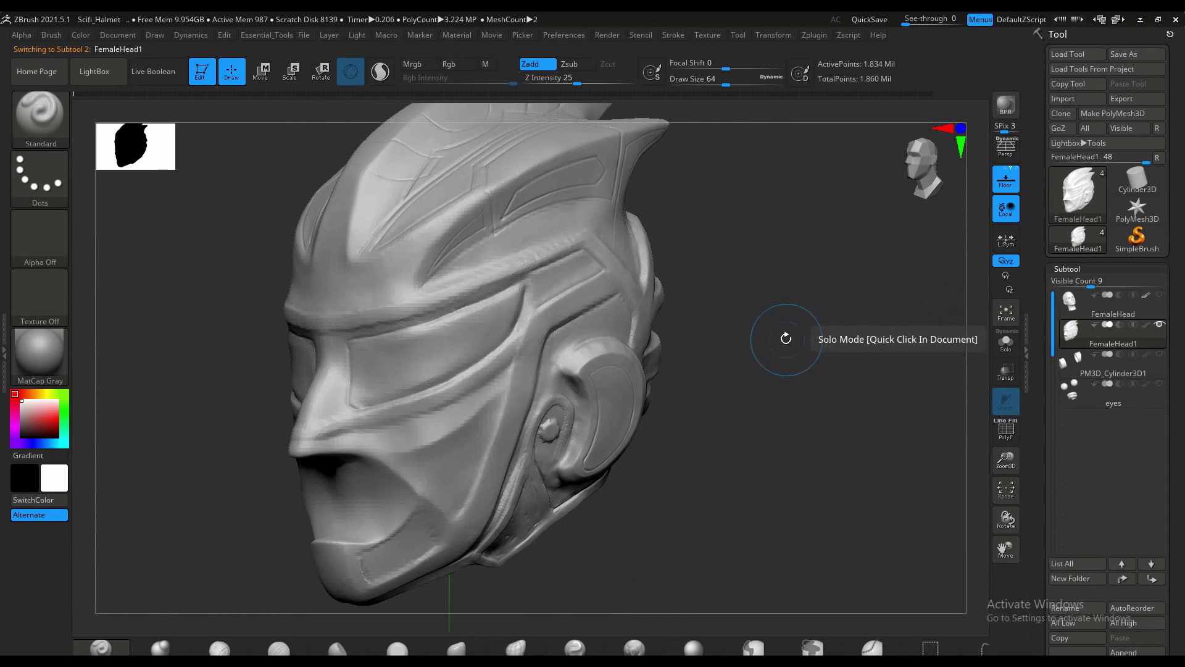
{"action": "left_click_drag", "start_coordinate": [784, 337], "coordinate": [391, 383]}
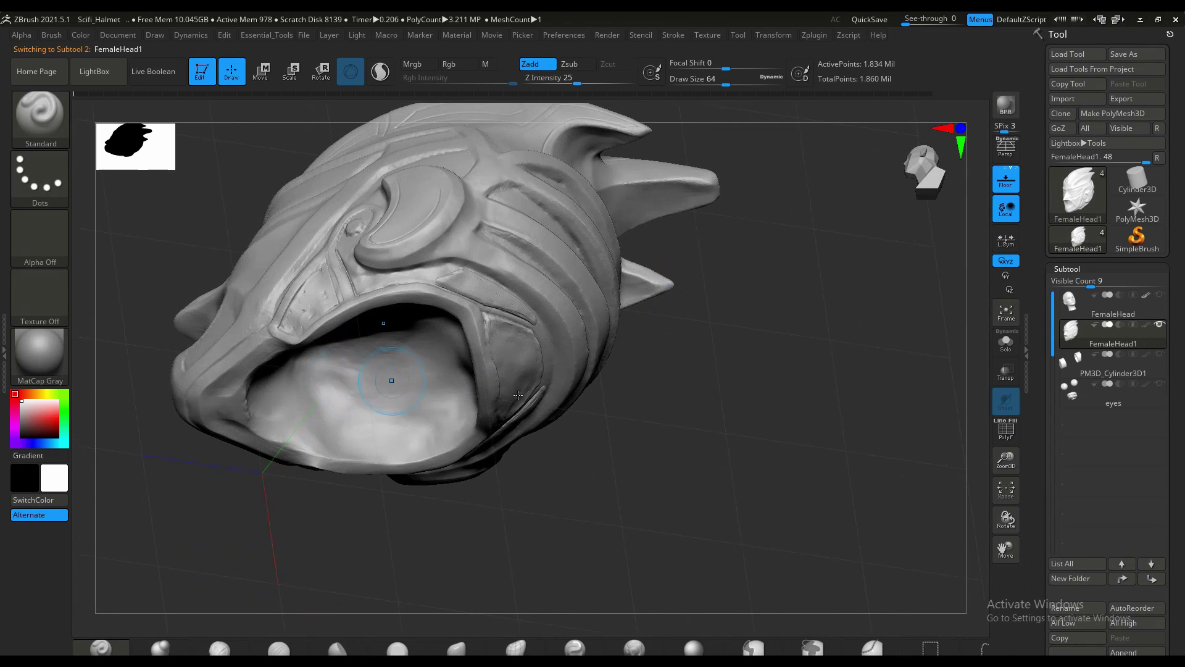
{"action": "left_click_drag", "start_coordinate": [728, 399], "coordinate": [768, 351]}
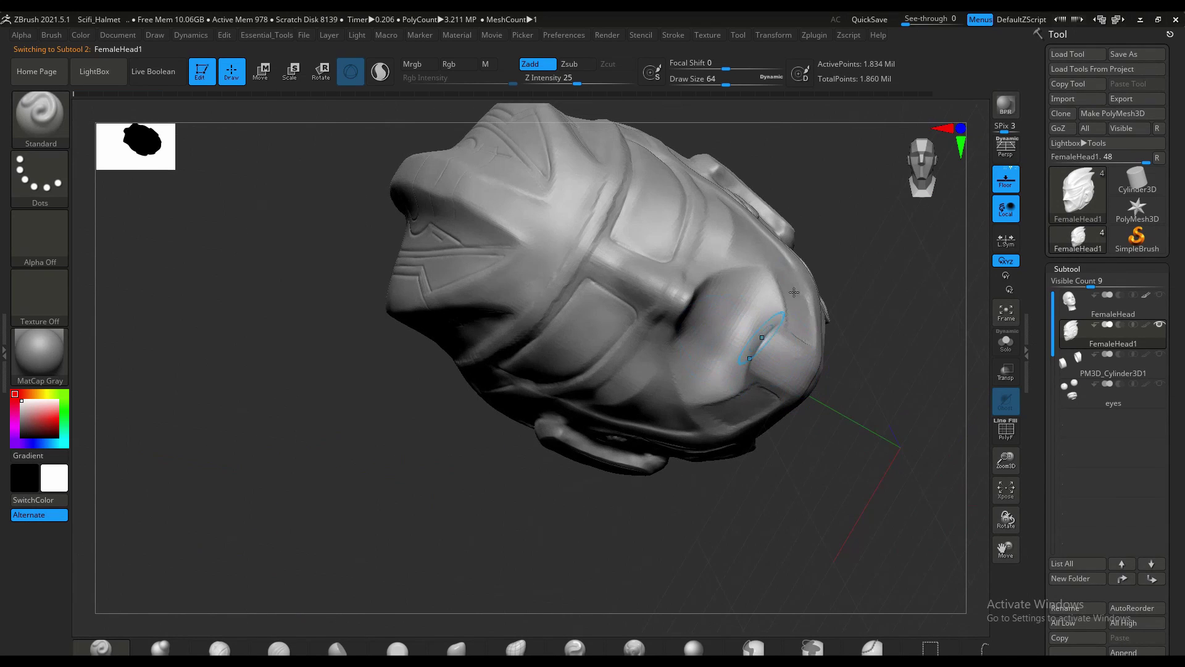
{"action": "left_click_drag", "start_coordinate": [844, 265], "coordinate": [882, 166]}
{"action": "left_click_drag", "start_coordinate": [556, 352], "coordinate": [419, 358]}
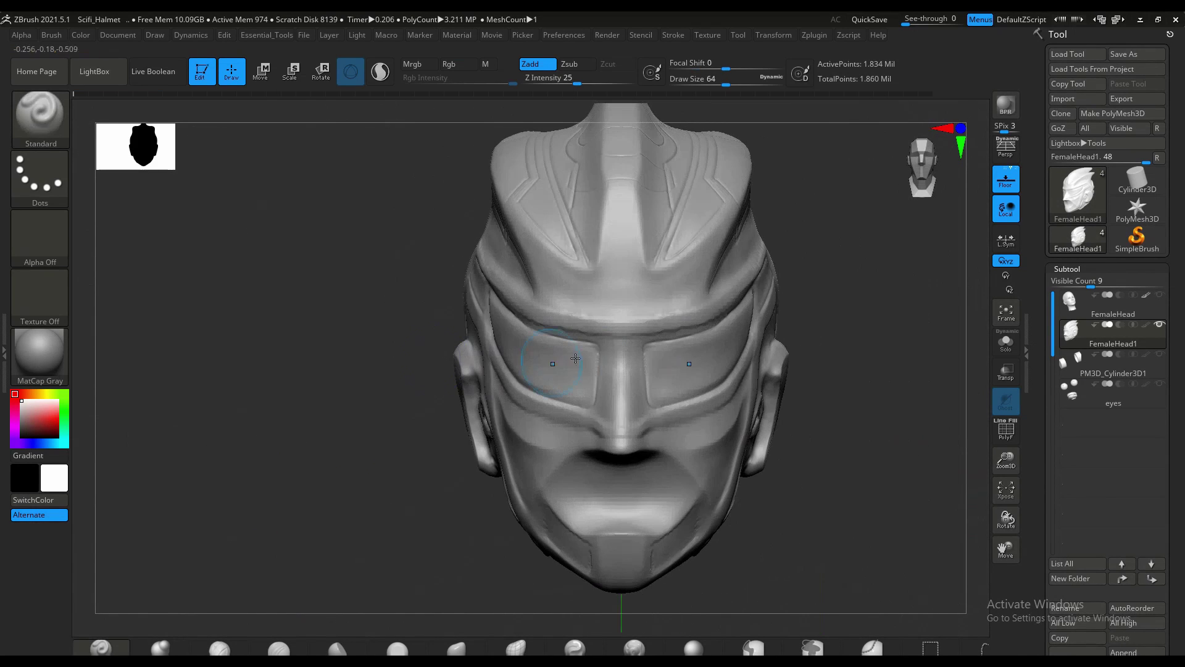
Examine the helmet's rear ridges and the engraved panel lines on its crest up close.
{"action": "left_click_drag", "start_coordinate": [806, 265], "coordinate": [762, 288], "text": "alt"}
{"action": "left_click_drag", "start_coordinate": [804, 339], "coordinate": [716, 351]}
{"action": "left_click_drag", "start_coordinate": [753, 353], "coordinate": [809, 405], "text": "alt"}
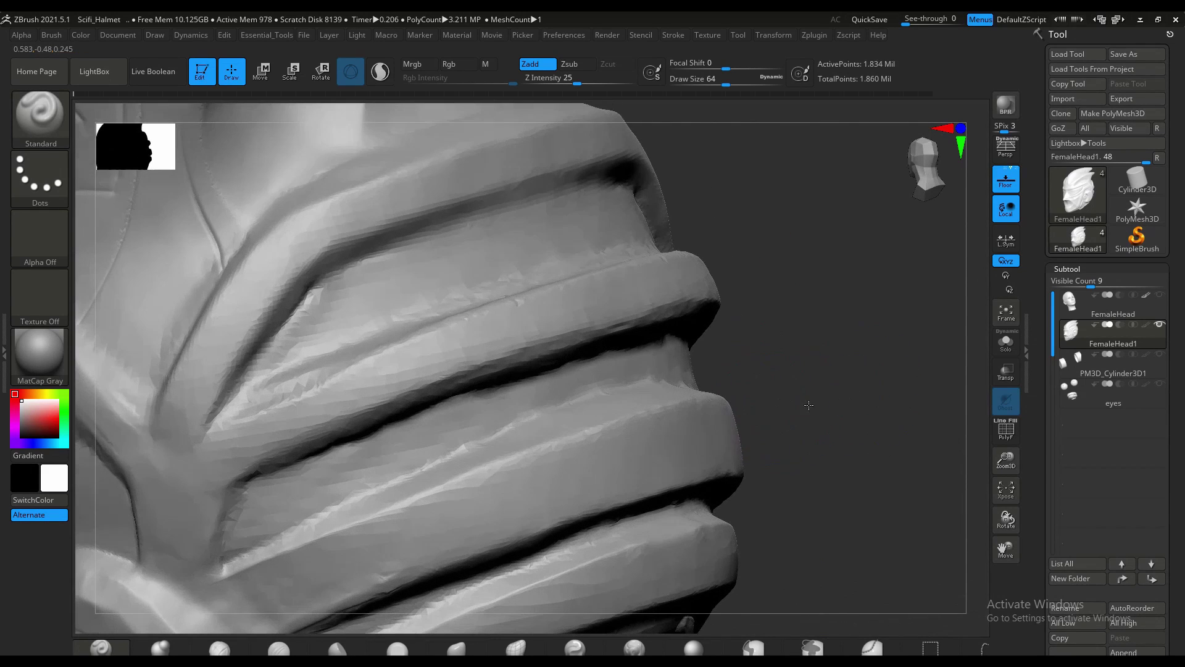
{"action": "left_click_drag", "start_coordinate": [536, 277], "coordinate": [454, 364]}
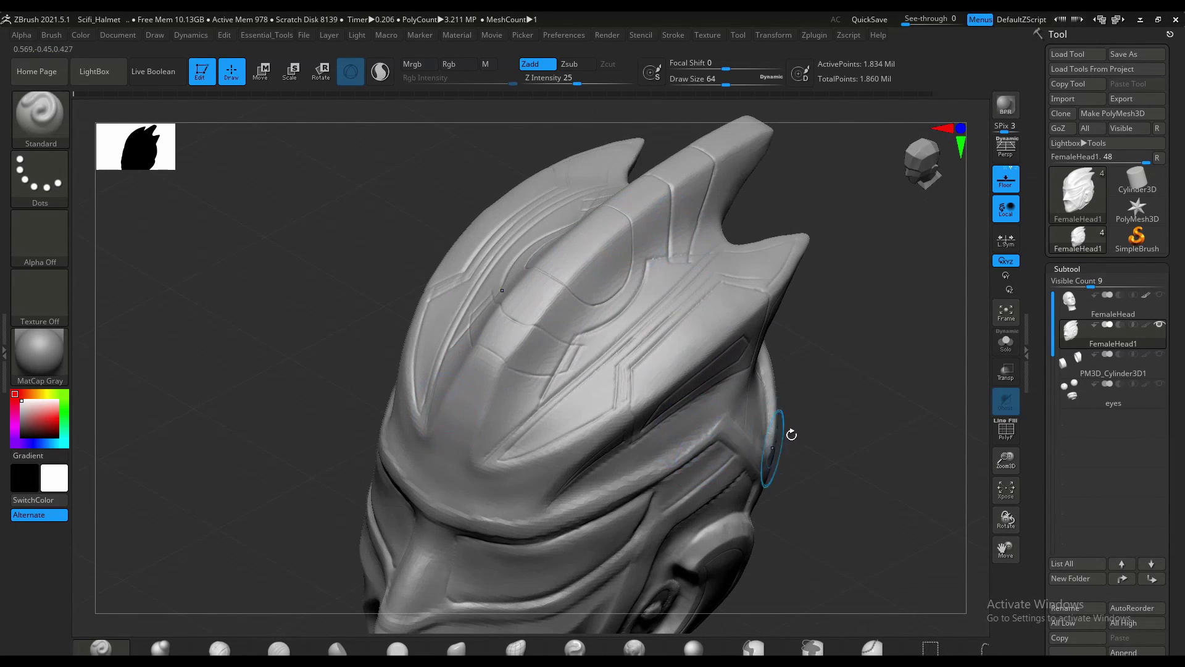
{"action": "left_click_drag", "start_coordinate": [791, 434], "coordinate": [827, 364]}
Turn on the PolyFrame display and examine the helmet's mesh density together with the Geometry and ZRemesher settings.
{"action": "key", "text": "shift+f"}
{"action": "left_click_drag", "start_coordinate": [884, 291], "coordinate": [772, 292], "text": "alt"}
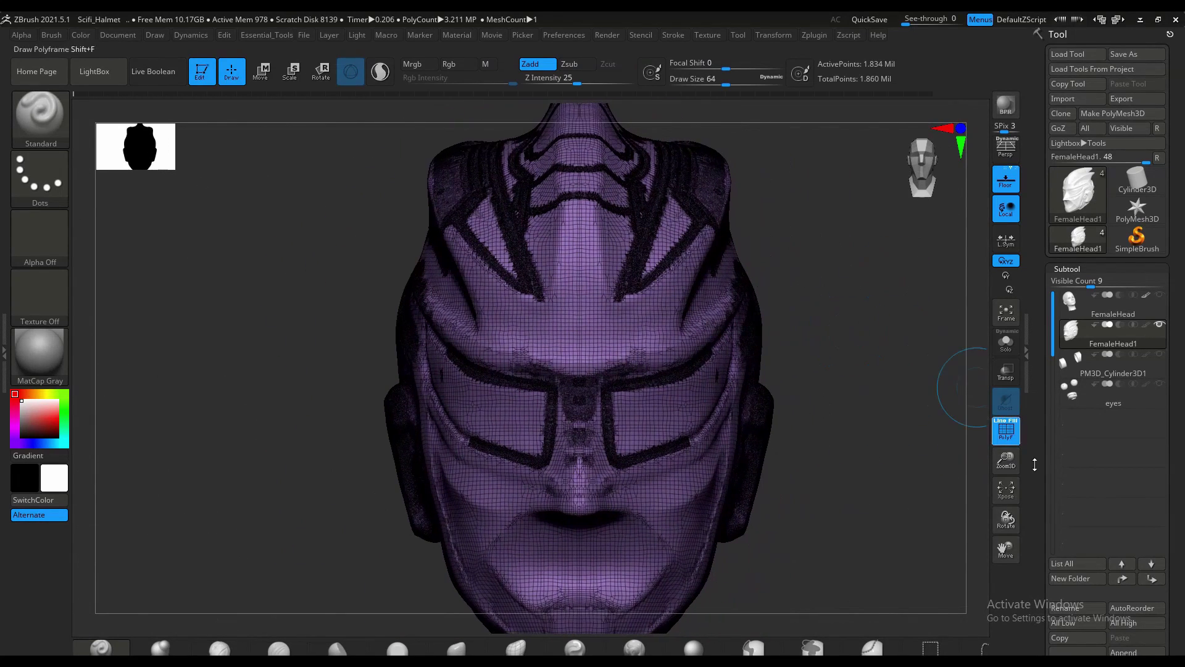
{"action": "left_click_drag", "start_coordinate": [1042, 338], "coordinate": [1048, 213]}
{"action": "left_click", "coordinate": [1079, 305]}
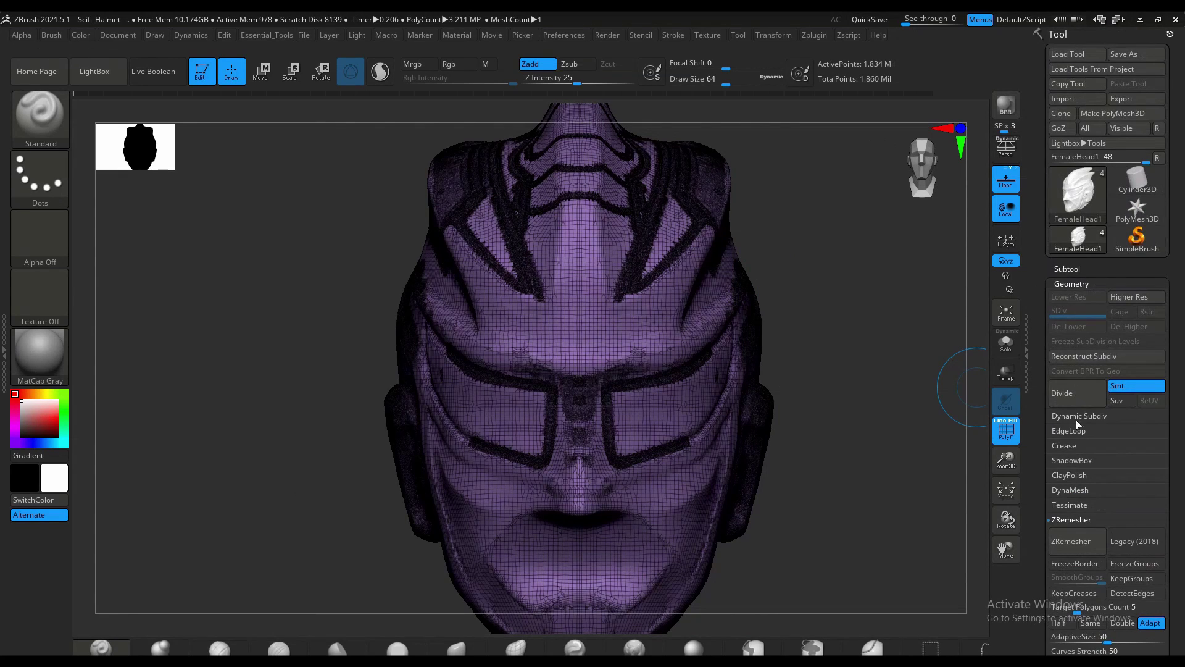
{"action": "left_click_drag", "start_coordinate": [893, 412], "coordinate": [733, 361]}
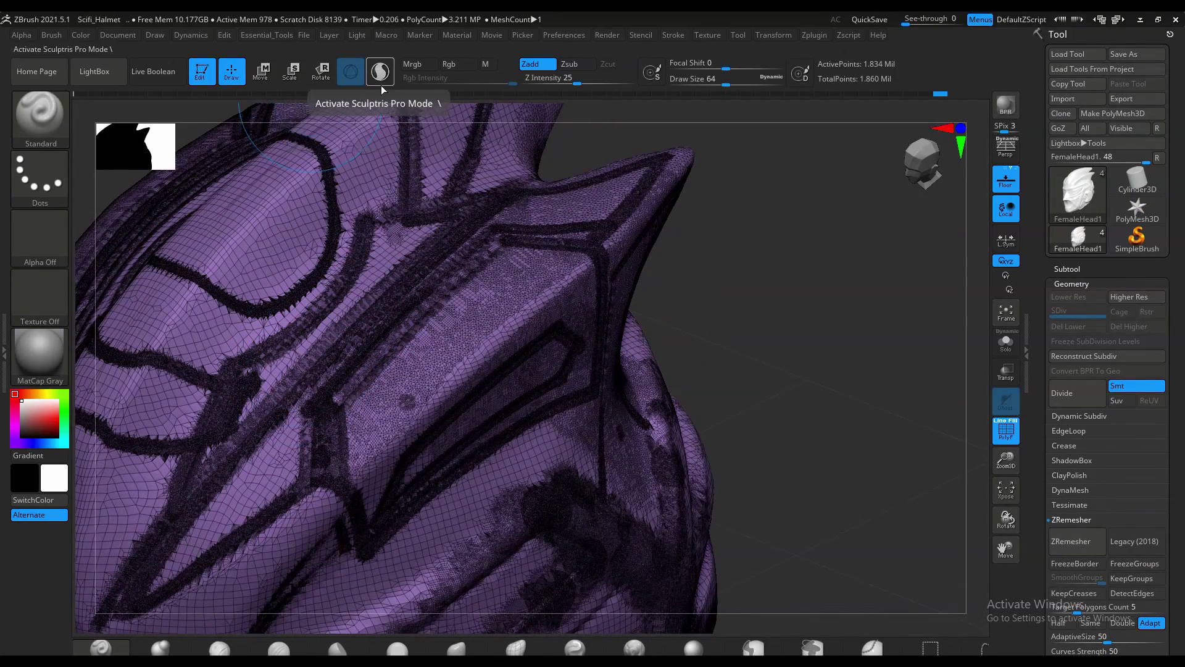
{"action": "left_click_drag", "start_coordinate": [716, 281], "coordinate": [692, 324]}
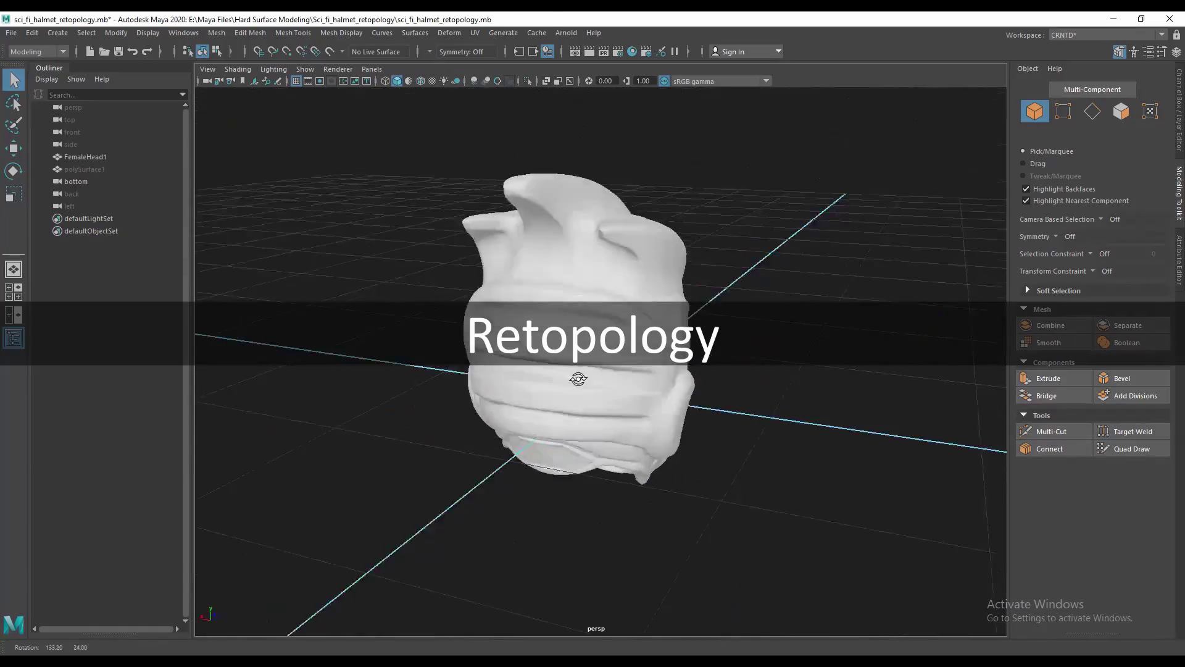
Switch to the retopology scene in Maya and examine the FemaleHead1 helmet mesh and its wireframe from several sides.
{"action": "left_click", "coordinate": [579, 450]}
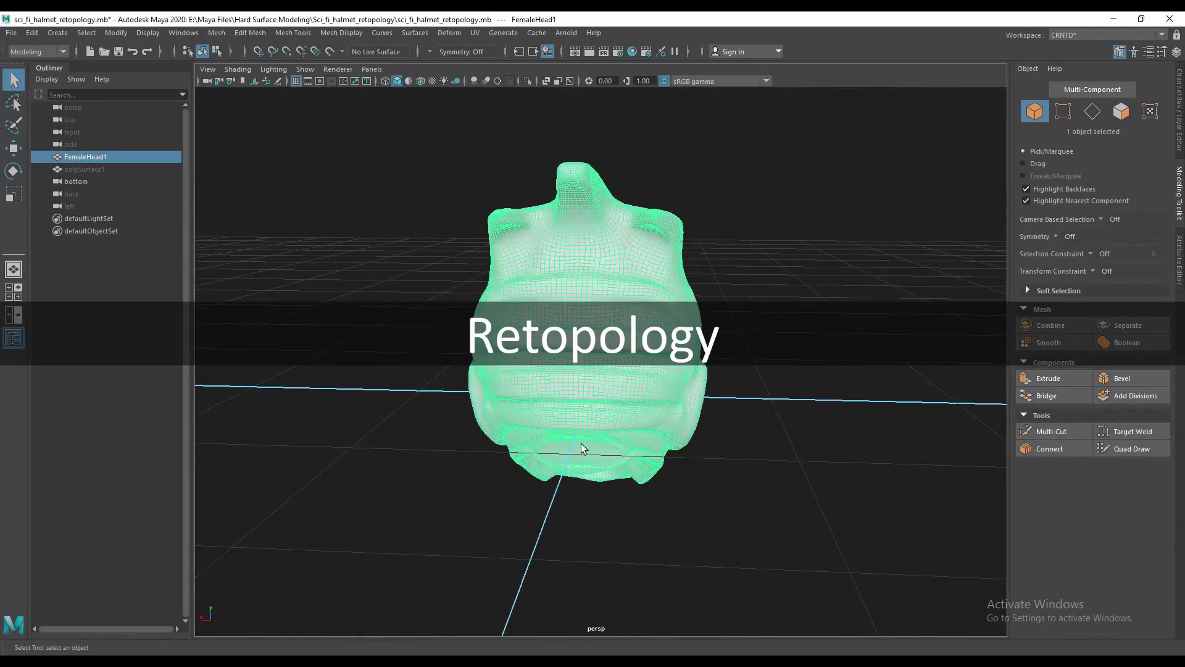
{"action": "left_click_drag", "start_coordinate": [580, 450], "coordinate": [497, 428], "text": "alt"}
{"action": "scroll", "coordinate": [497, 424], "scroll_direction": "up", "scroll_amount": 4}
{"action": "left_click_drag", "start_coordinate": [558, 405], "coordinate": [698, 358], "text": "alt"}
{"action": "left_click", "coordinate": [822, 338]}
{"action": "left_click_drag", "start_coordinate": [822, 342], "coordinate": [598, 272], "text": "alt"}
Unhide polySurface1 and make the FemaleHead1 mesh the live surface.
{"action": "left_click", "coordinate": [87, 169]}
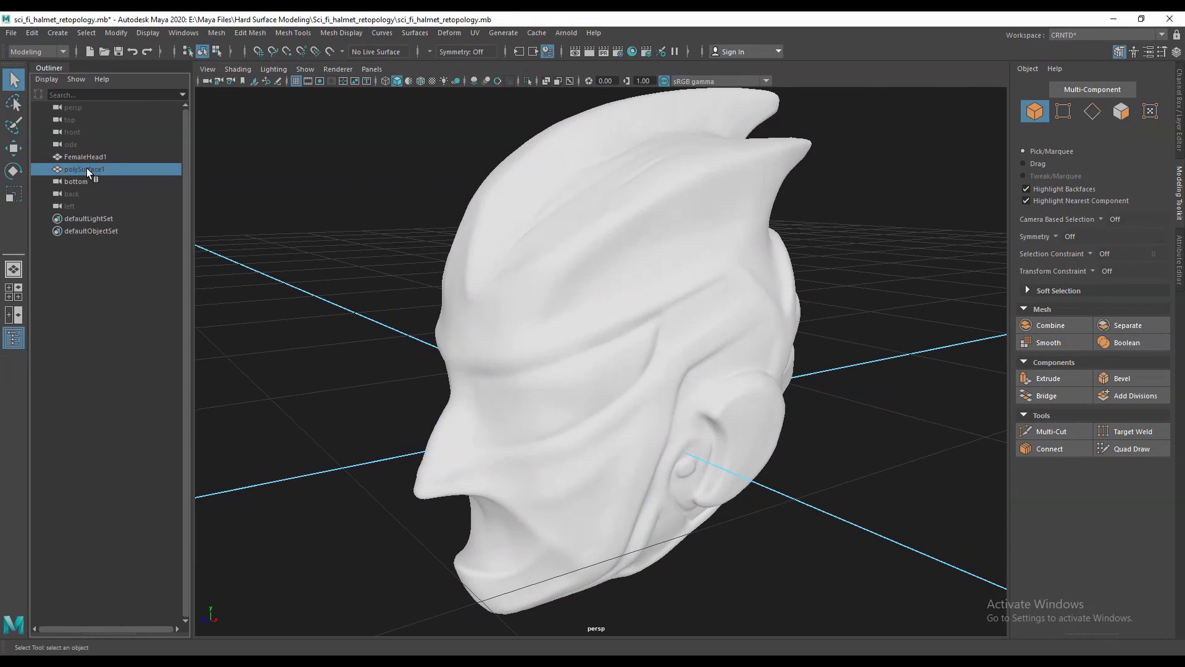
{"action": "key", "text": "shift+h"}
{"action": "left_click", "coordinate": [803, 299]}
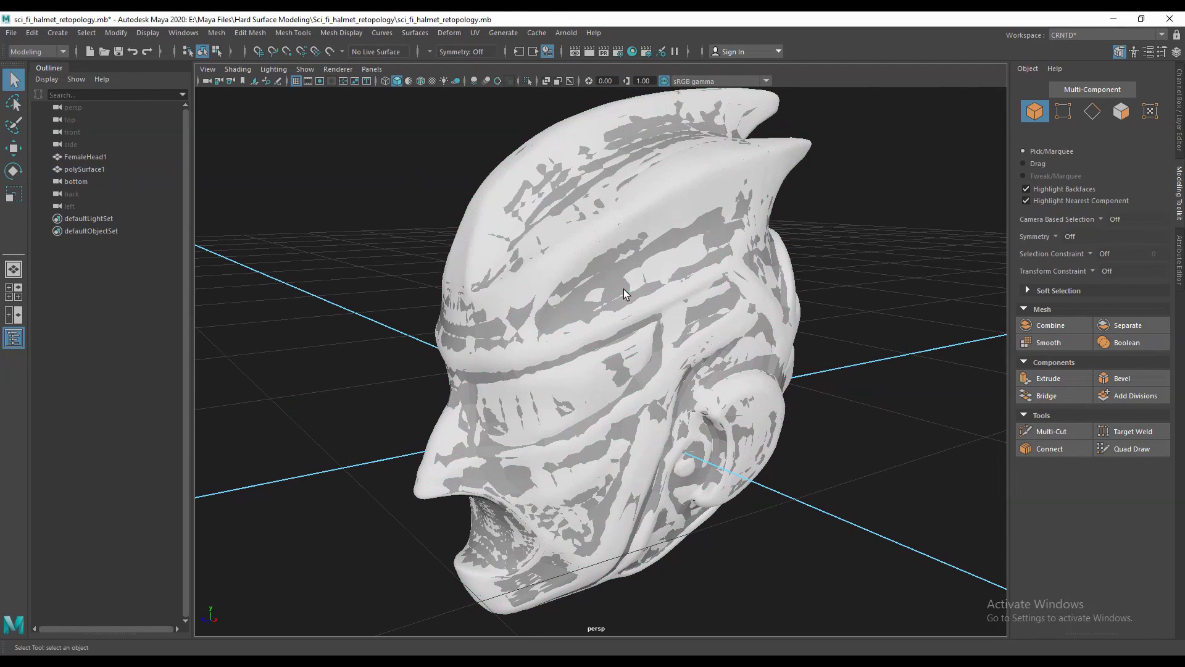
{"action": "left_click", "coordinate": [626, 229]}
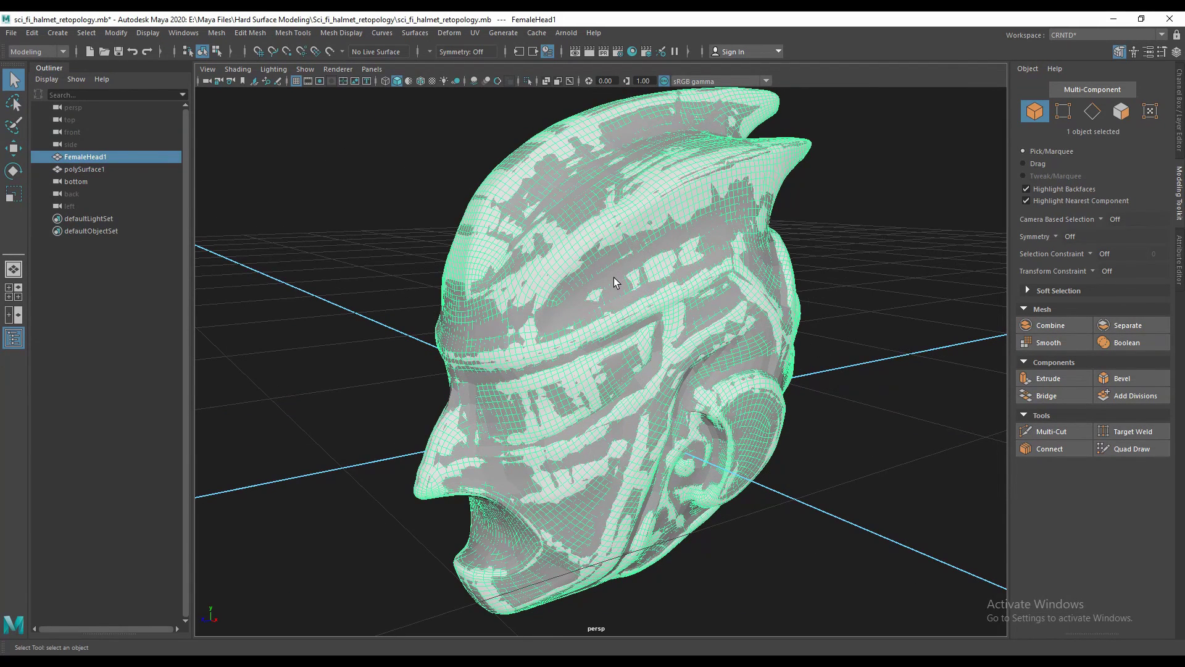
{"action": "left_click", "coordinate": [330, 51]}
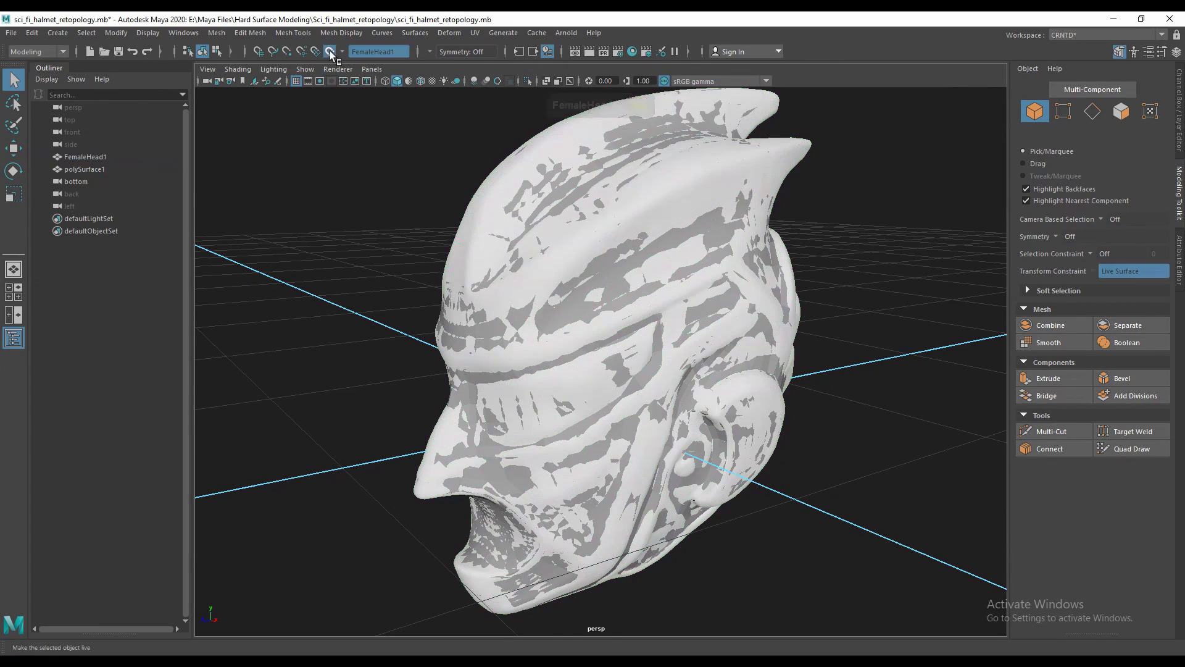
Select polySurface1, activate Quad Draw on the live surface, and examine the retopology mesh at the helmet's rear and crest.
{"action": "left_click", "coordinate": [621, 278]}
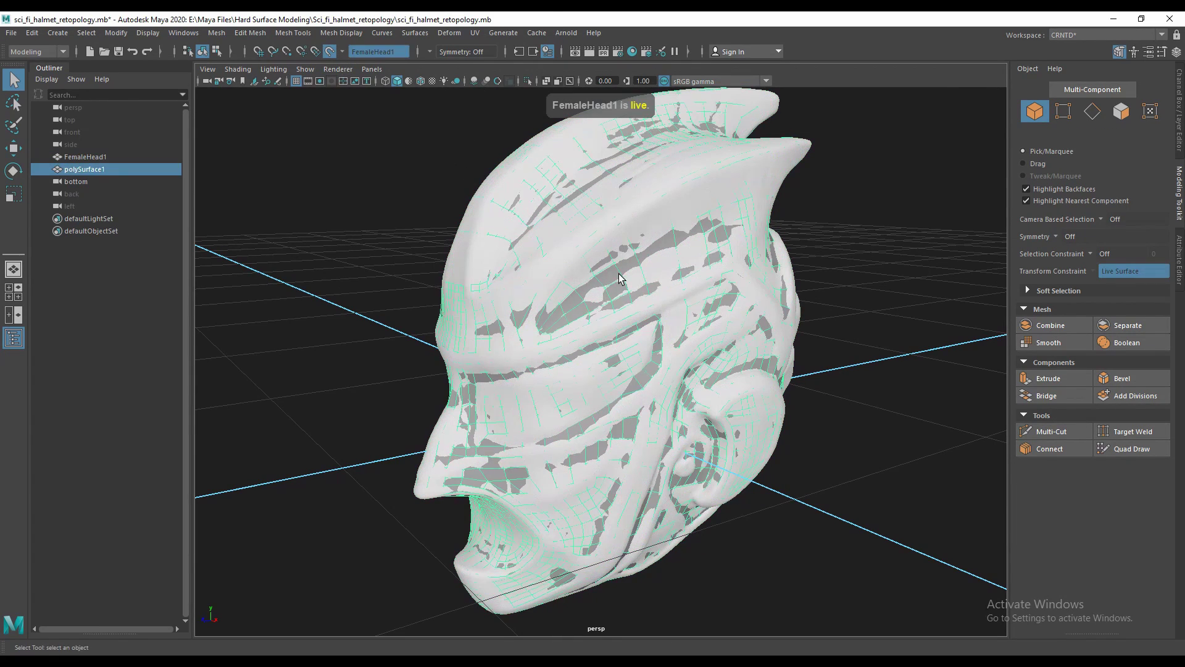
{"action": "left_click", "coordinate": [1131, 448]}
{"action": "left_click_drag", "start_coordinate": [854, 430], "coordinate": [725, 437], "text": "alt"}
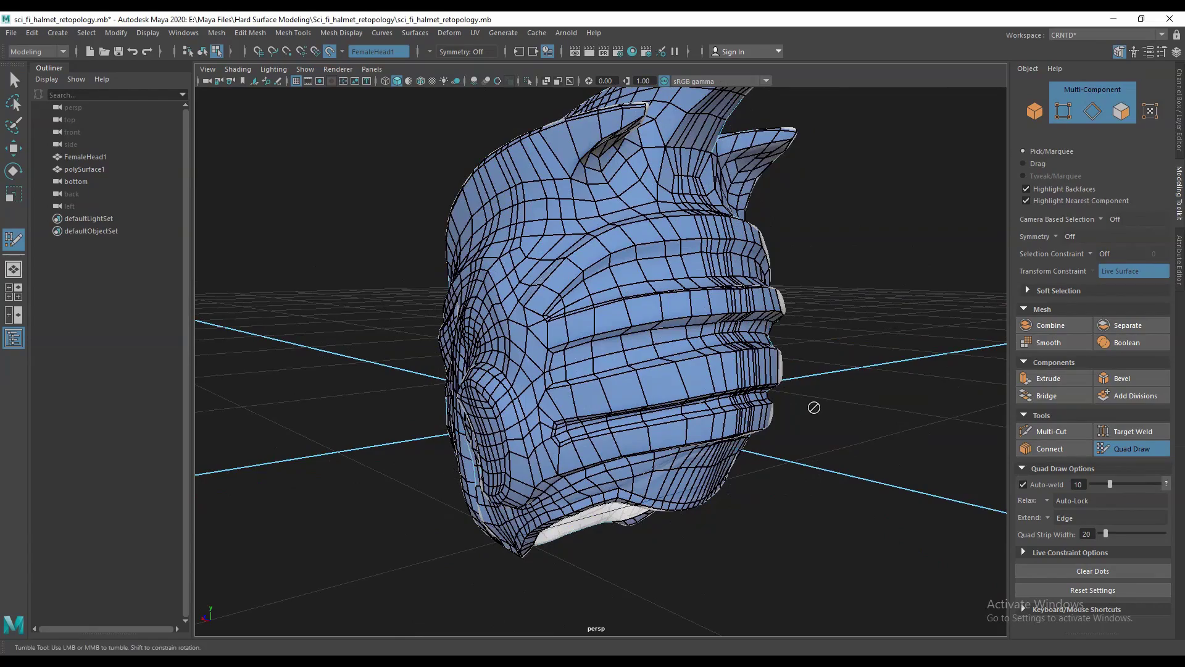
{"action": "left_click_drag", "start_coordinate": [814, 407], "coordinate": [692, 413], "text": "alt"}
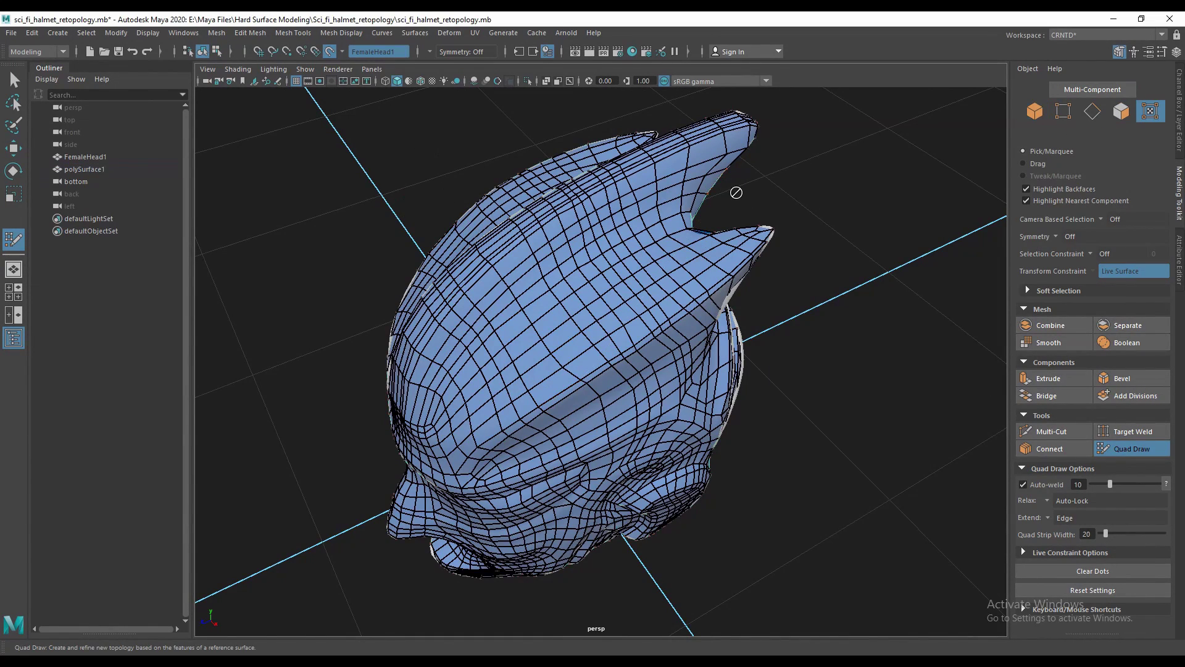
{"action": "left_click_drag", "start_coordinate": [736, 193], "coordinate": [821, 271], "text": "alt"}
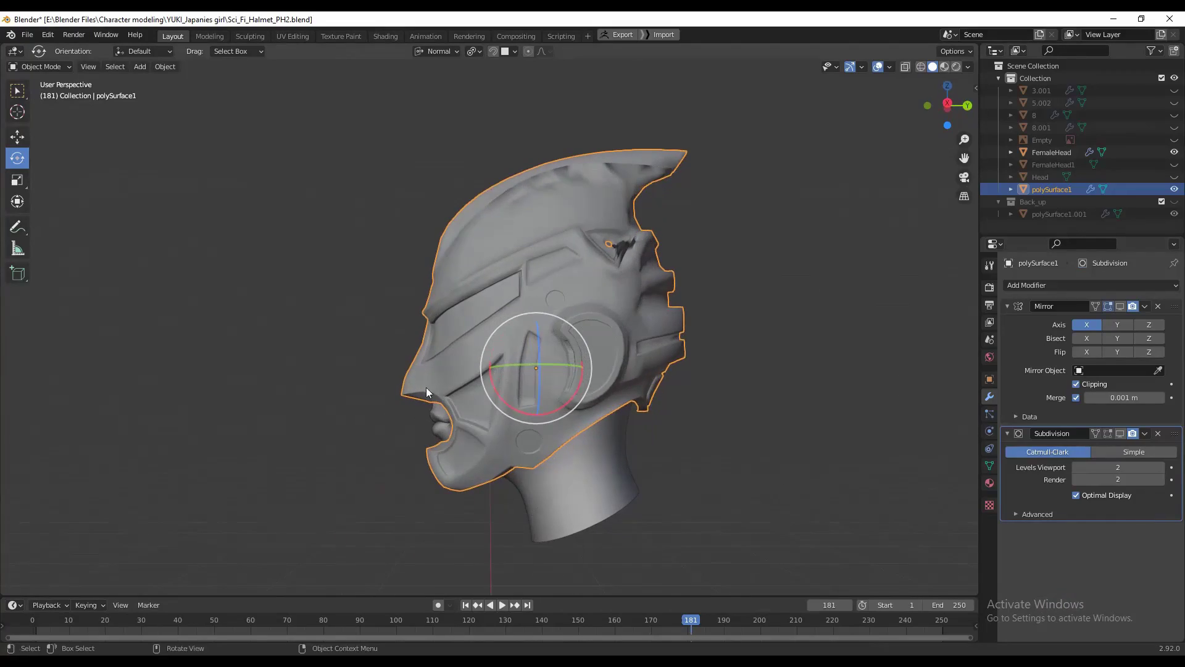
Switch to the helmet file in Blender, enter Edit Mode on polySurface1 and display its Mirror modifier in the viewport.
{"action": "middle_click_drag", "start_coordinate": [426, 387], "coordinate": [420, 326]}
{"action": "key", "text": "Tab"}
{"action": "scroll", "coordinate": [621, 260], "scroll_direction": "up", "scroll_amount": 3}
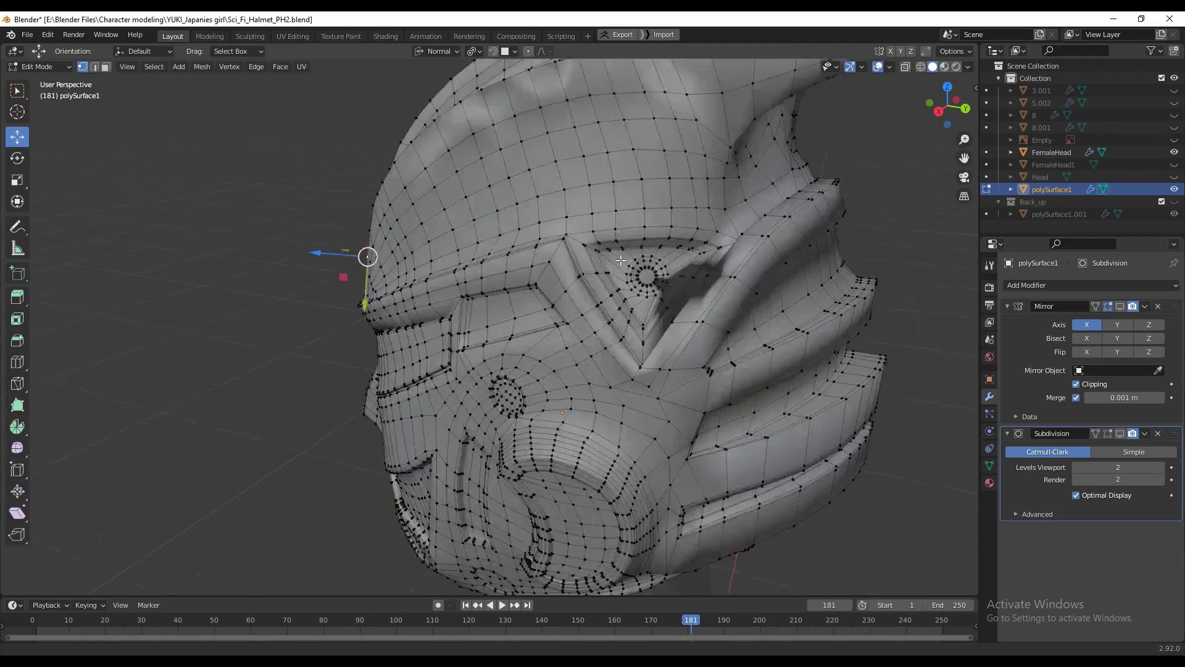
{"action": "scroll", "coordinate": [645, 250], "scroll_direction": "up", "scroll_amount": 2}
{"action": "middle_click_drag", "start_coordinate": [616, 311], "coordinate": [704, 259]}
{"action": "scroll", "coordinate": [704, 260], "scroll_direction": "down", "scroll_amount": 2}
{"action": "middle_click_drag", "start_coordinate": [362, 324], "coordinate": [303, 333], "text": "shift"}
{"action": "middle_click_drag", "start_coordinate": [413, 567], "coordinate": [906, 320]}
{"action": "left_click", "coordinate": [1119, 306]}
Examine the mirrored helmet topology from several angles and align the view to the right side.
{"action": "middle_click_drag", "start_coordinate": [771, 395], "coordinate": [610, 343]}
{"action": "middle_click_drag", "start_coordinate": [686, 294], "coordinate": [619, 417]}
{"action": "scroll", "coordinate": [619, 417], "scroll_direction": "up", "scroll_amount": 4}
{"action": "scroll", "coordinate": [558, 213], "scroll_direction": "down", "scroll_amount": 6}
{"action": "middle_click_drag", "start_coordinate": [559, 213], "coordinate": [719, 300]}
{"action": "left_click", "coordinate": [948, 119]}
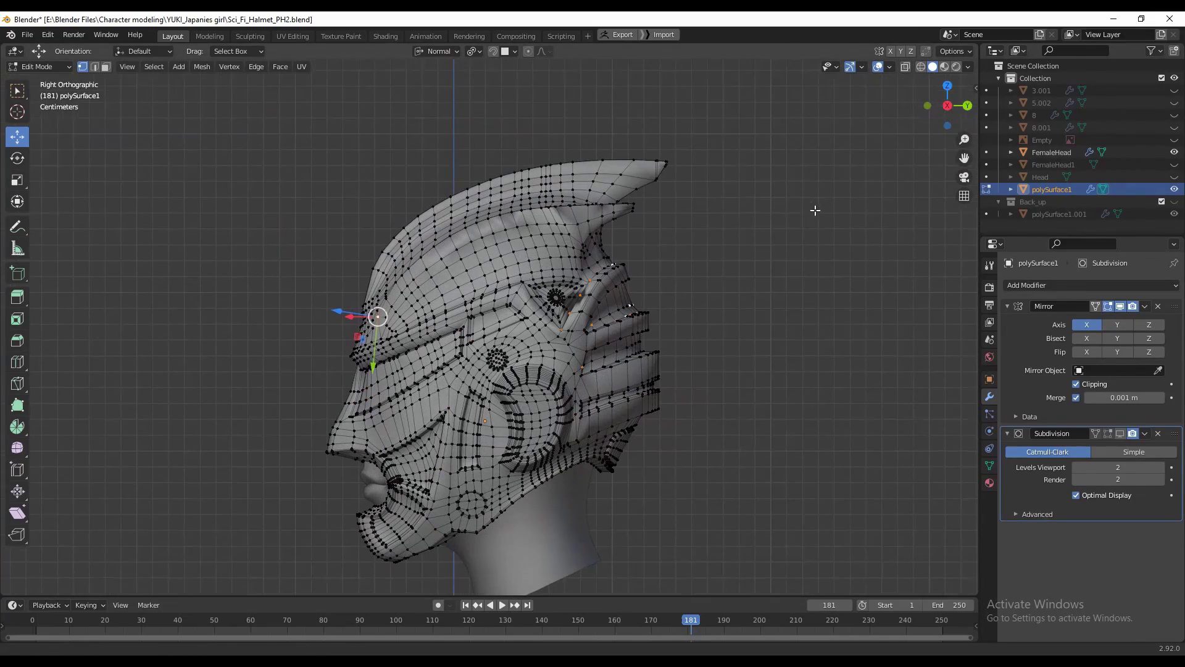
Display the Subdivision modifier in the viewport and compare the smoothed helmet with its editable mesh.
{"action": "middle_click_drag", "start_coordinate": [589, 354], "coordinate": [903, 387]}
{"action": "scroll", "coordinate": [646, 429], "scroll_direction": "up", "scroll_amount": 3}
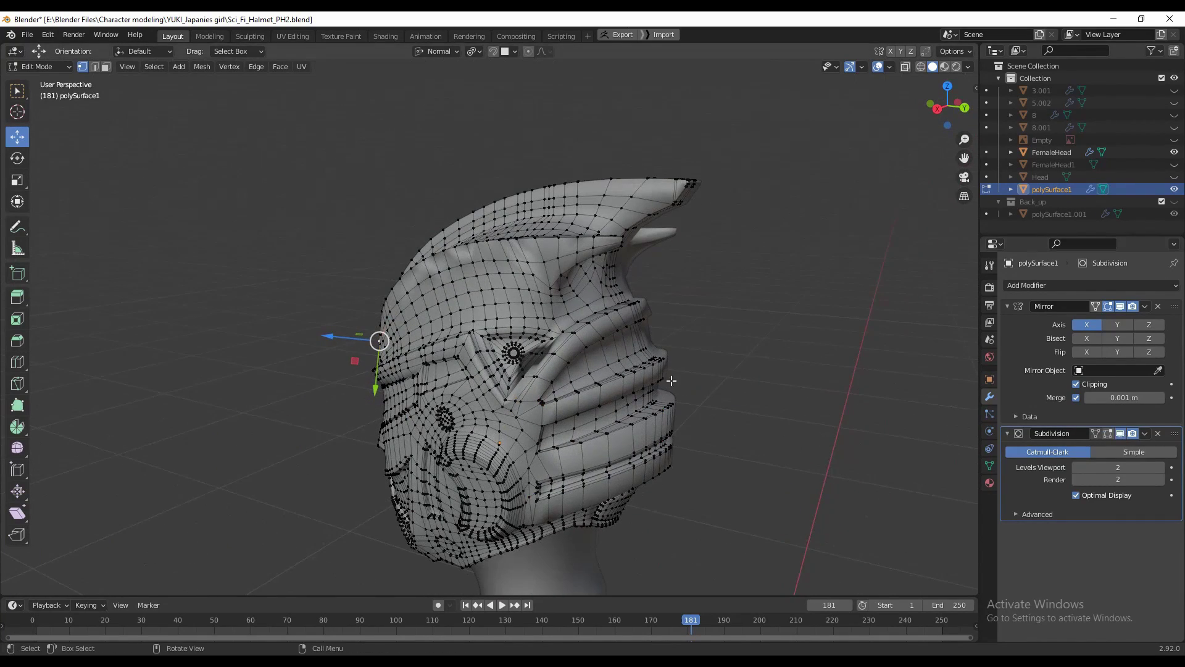
{"action": "key", "text": "Tab"}
{"action": "middle_click_drag", "start_coordinate": [594, 342], "coordinate": [654, 342]}
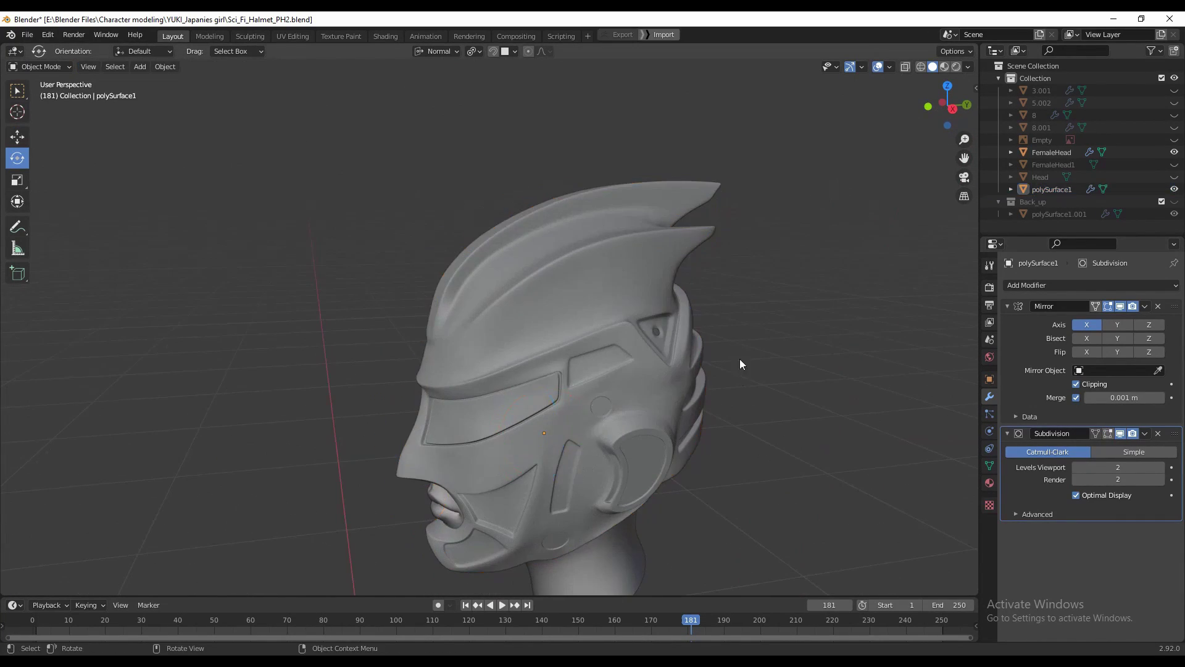
{"action": "middle_click_drag", "start_coordinate": [741, 364], "coordinate": [796, 370]}
{"action": "key", "text": "Tab"}
{"action": "middle_click_drag", "start_coordinate": [731, 386], "coordinate": [657, 355]}
{"action": "key", "text": "Tab"}
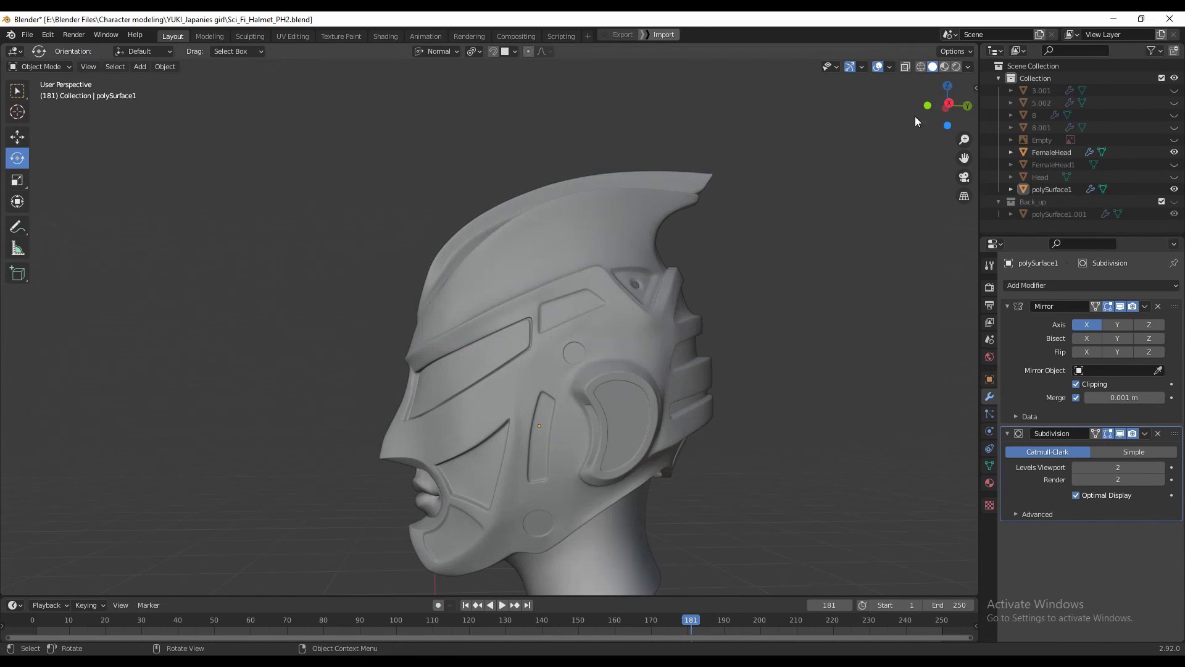
In Edit Mode, select the face loops around the mouth opening and the visor to examine the helmet's edge flow.
{"action": "left_click", "coordinate": [888, 68]}
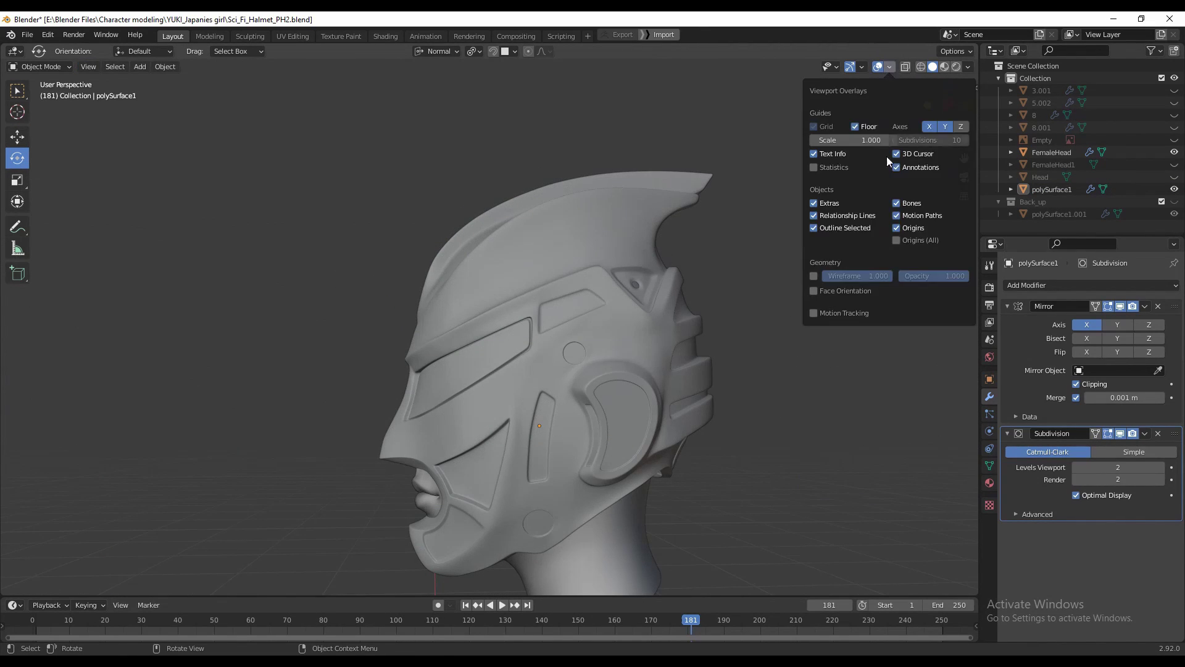
{"action": "middle_click_drag", "start_coordinate": [530, 444], "coordinate": [482, 475]}
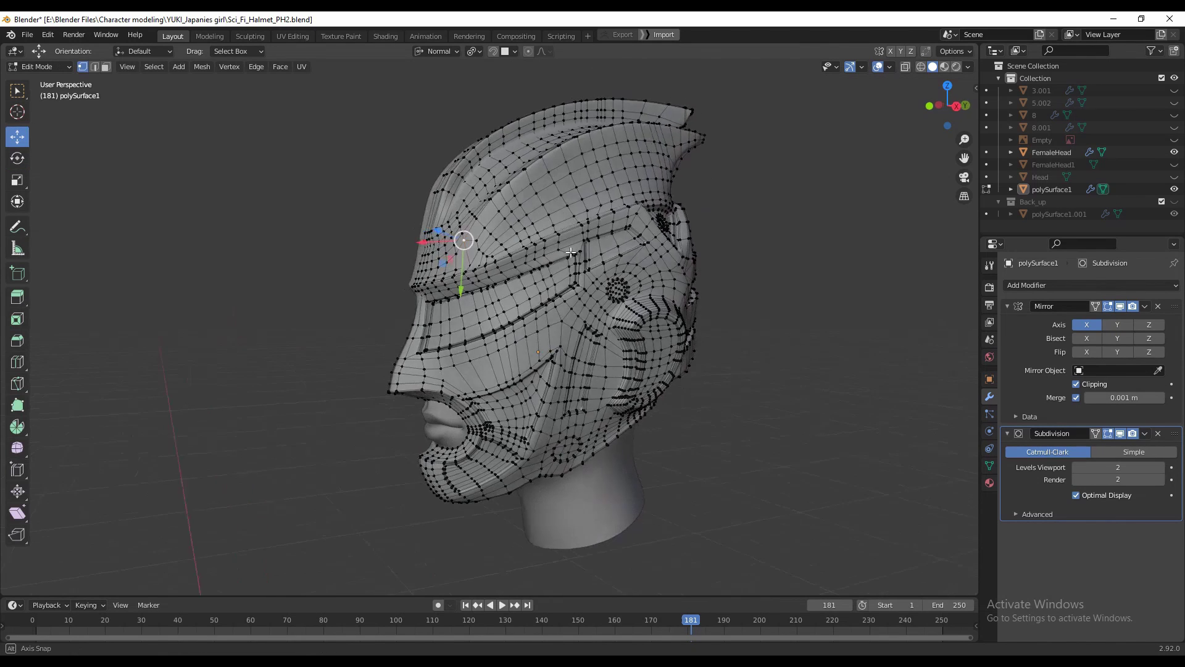
{"action": "scroll", "coordinate": [482, 475], "scroll_direction": "up", "scroll_amount": 4}
{"action": "middle_click_drag", "start_coordinate": [481, 475], "coordinate": [557, 393], "text": "shift"}
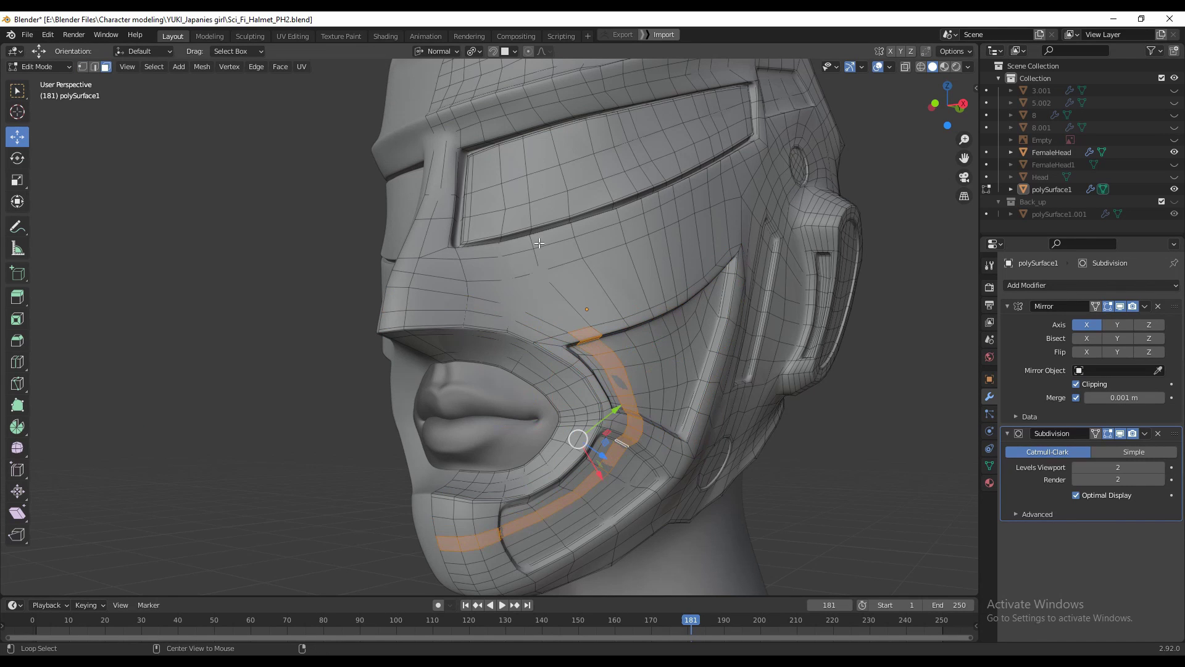
{"action": "middle_click_drag", "start_coordinate": [534, 241], "coordinate": [557, 351]}
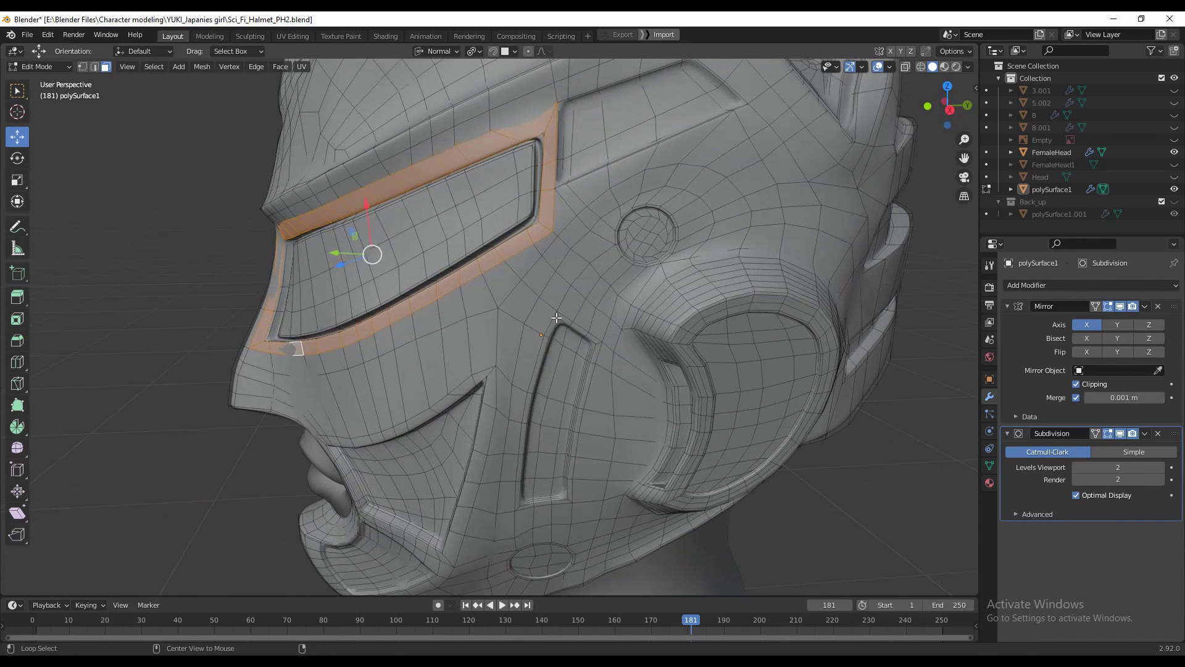
{"action": "scroll", "coordinate": [611, 265], "scroll_direction": "down", "scroll_amount": 6}
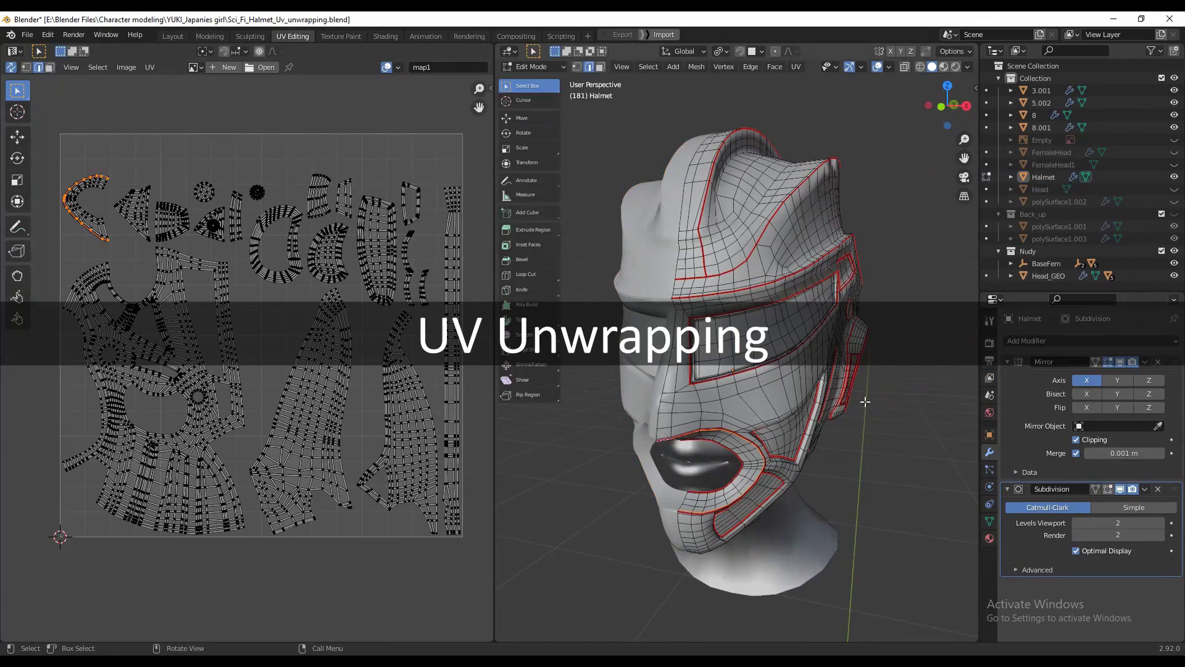
Switch to the UV unwrapping file and compare the Helmet's smooth surface with its marked seams and UV islands.
{"action": "middle_click_drag", "start_coordinate": [804, 425], "coordinate": [831, 425]}
{"action": "key", "text": "Tab"}
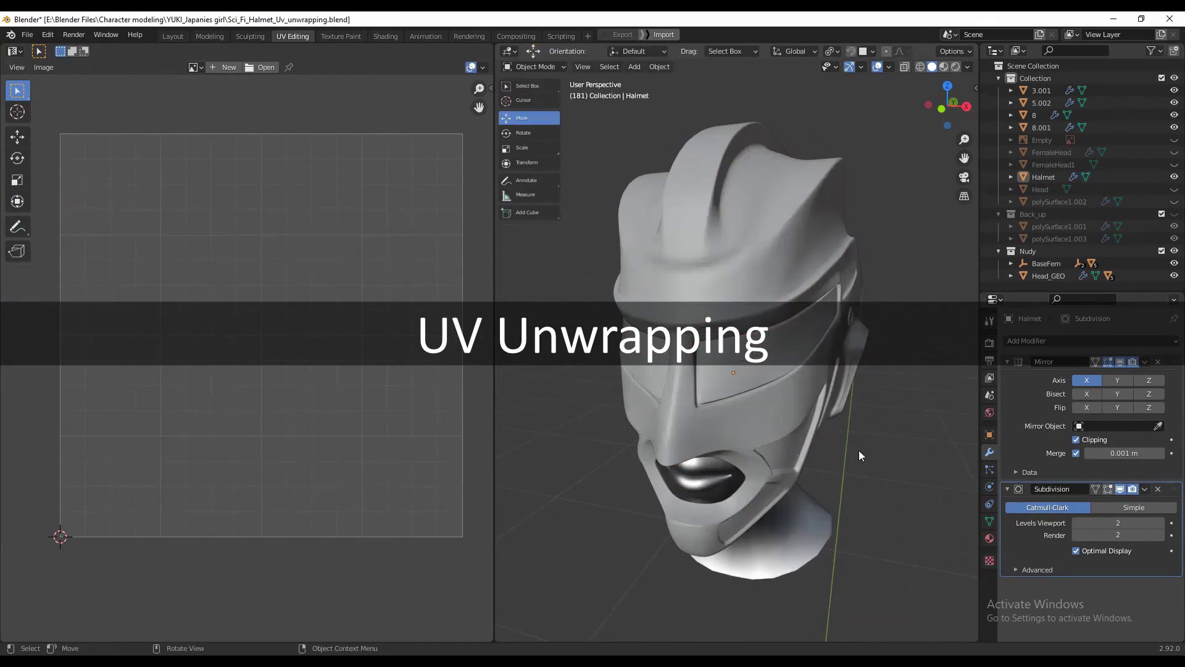
{"action": "middle_click_drag", "start_coordinate": [858, 450], "coordinate": [730, 248]}
{"action": "key", "text": "Tab"}
{"action": "scroll", "coordinate": [759, 260], "scroll_direction": "up", "scroll_amount": 4}
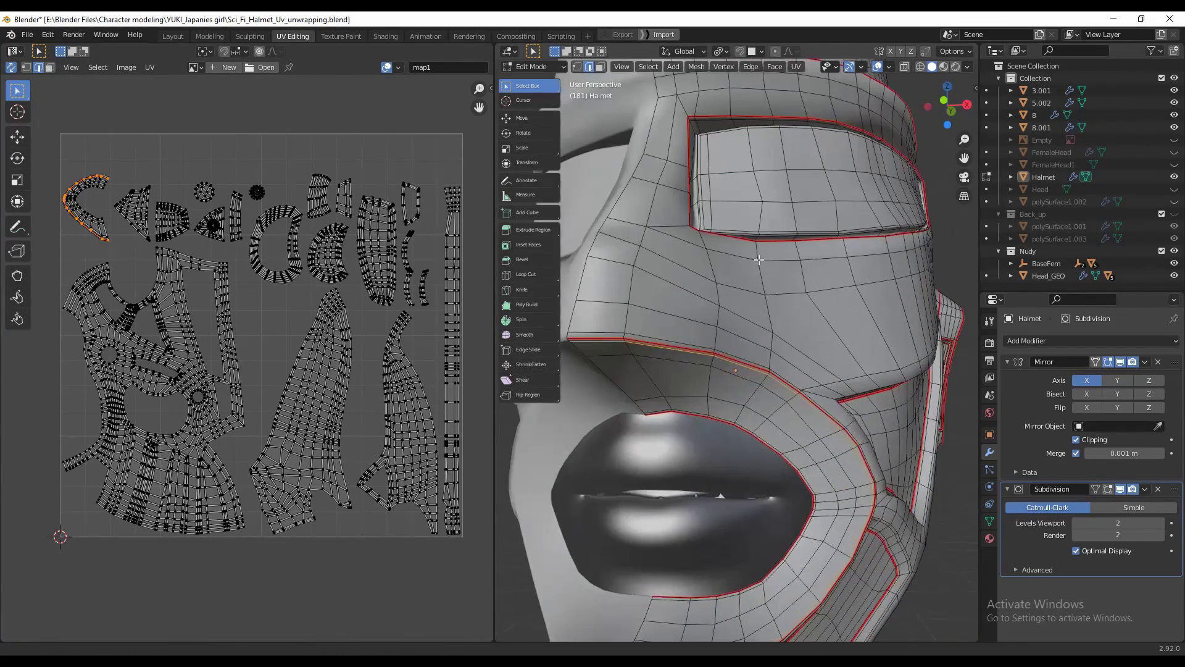
Select seam edges on the cheek panel and examine where they lie in the UV layout.
{"action": "middle_click_drag", "start_coordinate": [740, 360], "coordinate": [656, 213]}
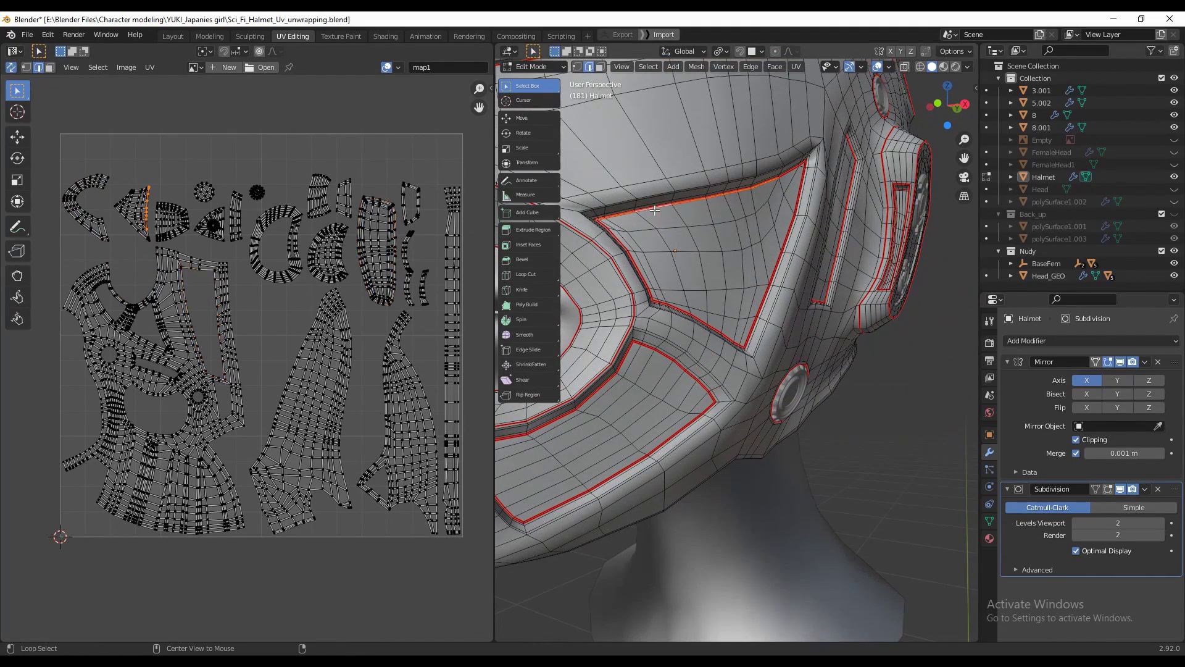
{"action": "middle_click_drag", "start_coordinate": [678, 369], "coordinate": [723, 363]}
{"action": "middle_click_drag", "start_coordinate": [759, 219], "coordinate": [802, 358]}
Turn the Helmet's Mirror modifier display back on and examine the seams from the side.
{"action": "key", "text": "Tab"}
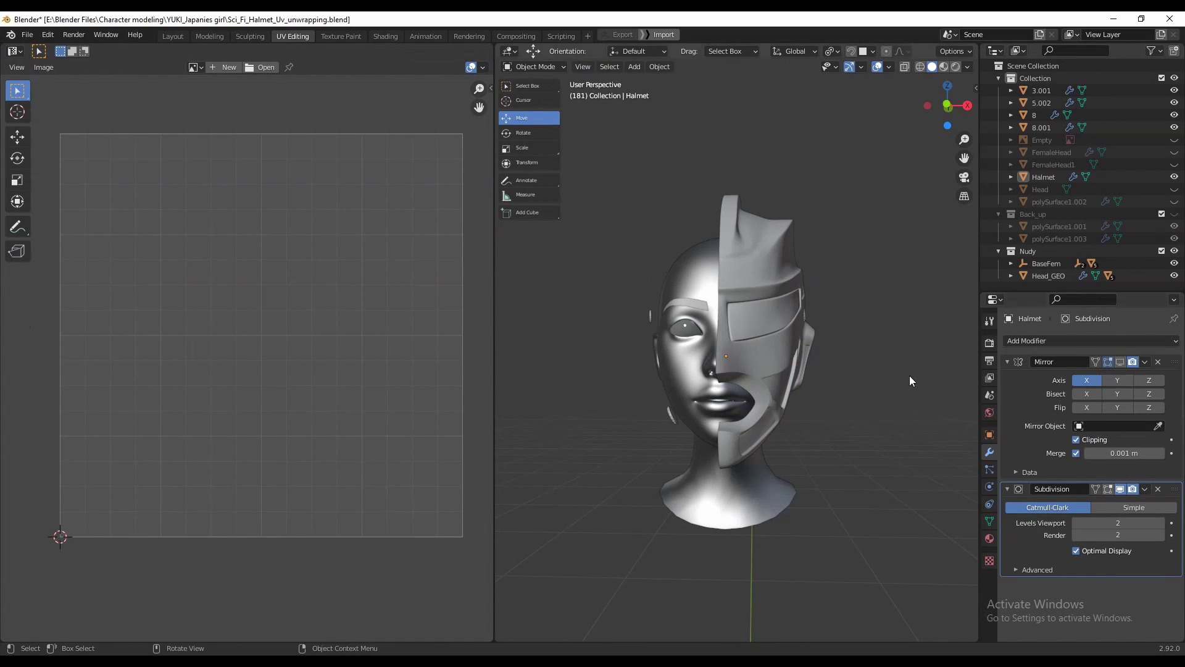
{"action": "key", "text": "Tab"}
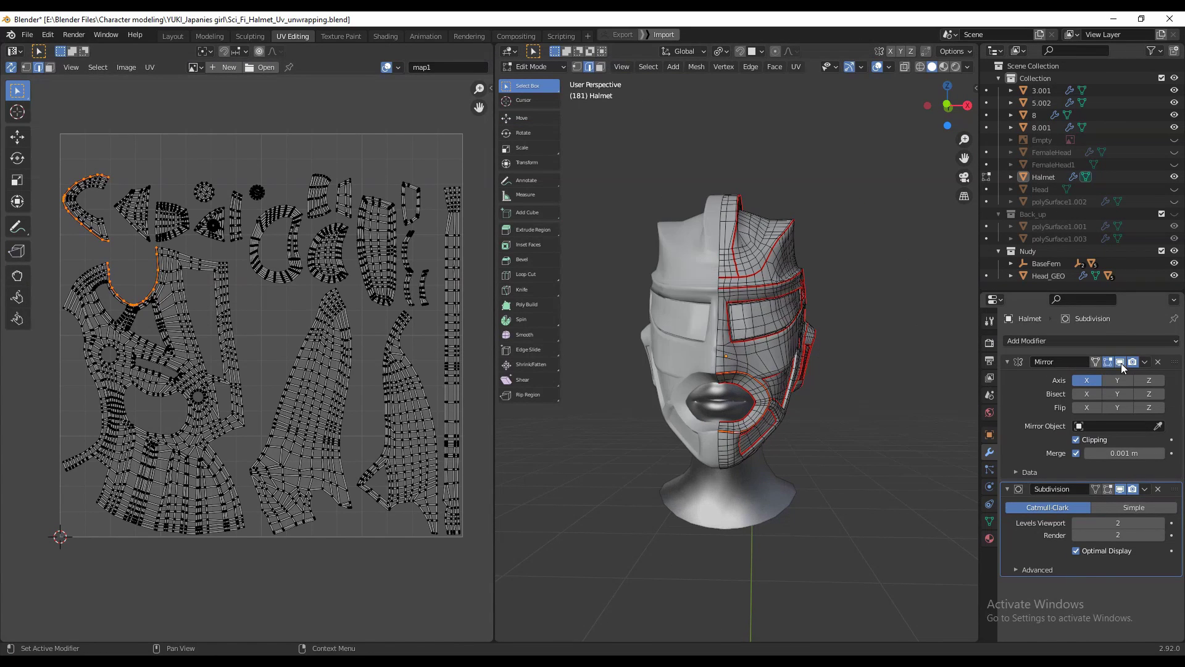
{"action": "middle_click_drag", "start_coordinate": [865, 383], "coordinate": [753, 392]}
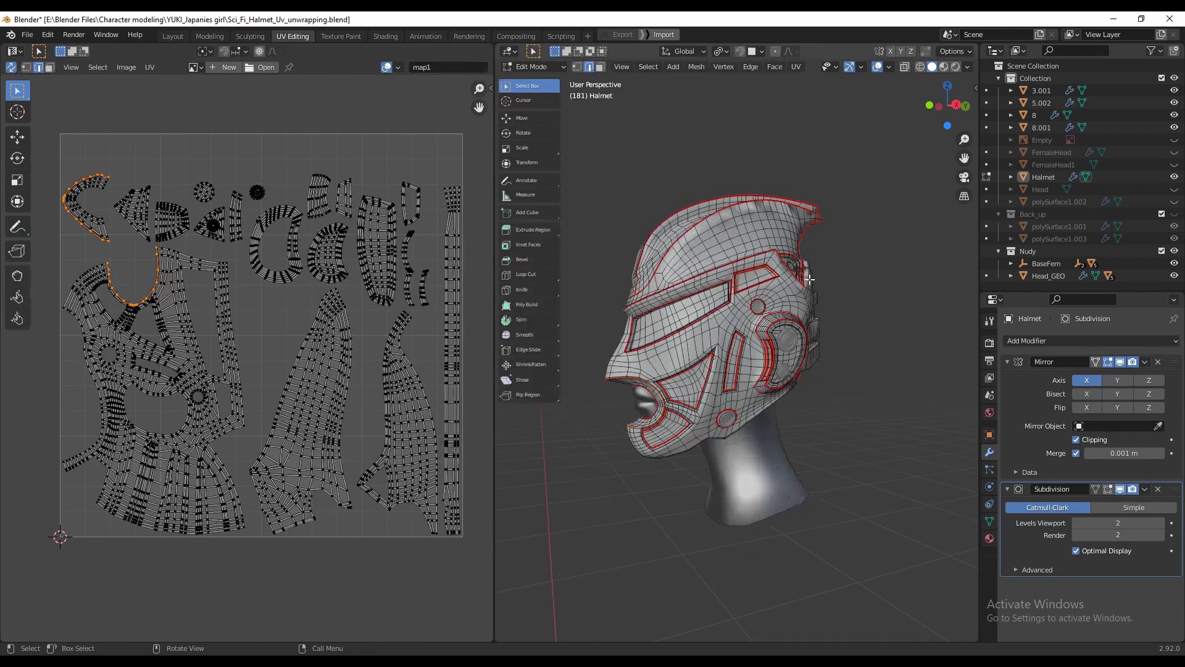
{"action": "key", "text": "Tab"}
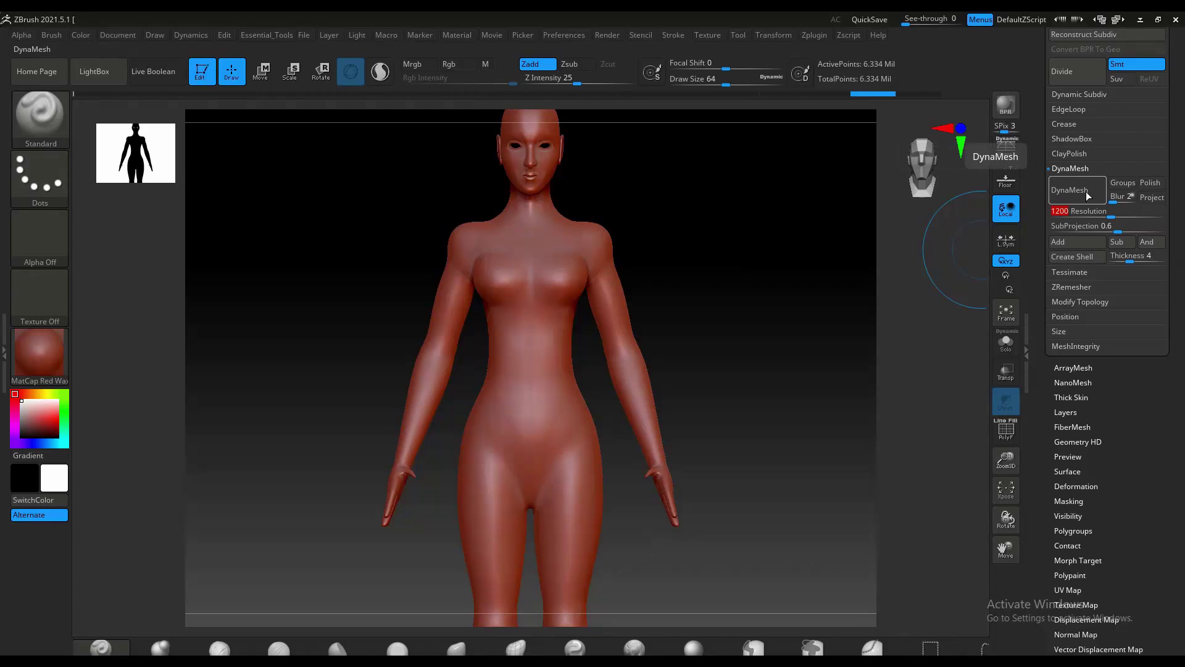
Switch to ZBrush, apply DynaMesh at resolution 1200 to the female body, and examine its PolyFrame and side profile.
{"action": "left_click_drag", "start_coordinate": [749, 313], "coordinate": [988, 443]}
{"action": "left_click", "coordinate": [1008, 430]}
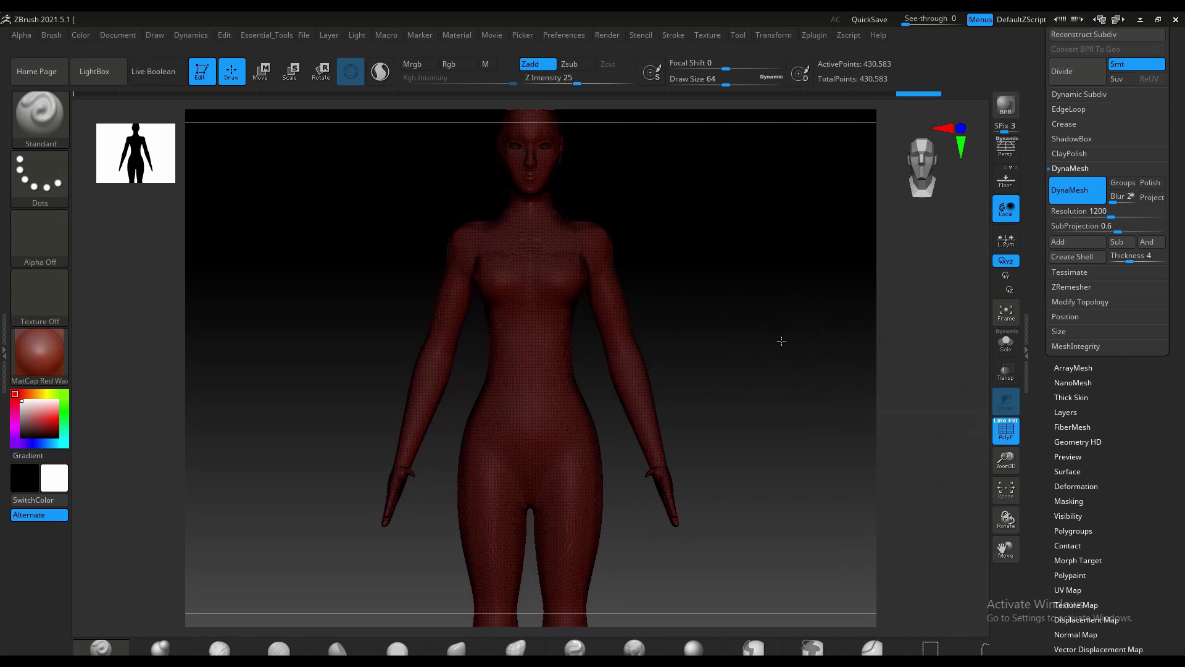
{"action": "key", "text": "shift+f"}
{"action": "left_click_drag", "start_coordinate": [966, 382], "coordinate": [698, 280]}
{"action": "left_click_drag", "start_coordinate": [796, 441], "coordinate": [696, 419], "text": "alt"}
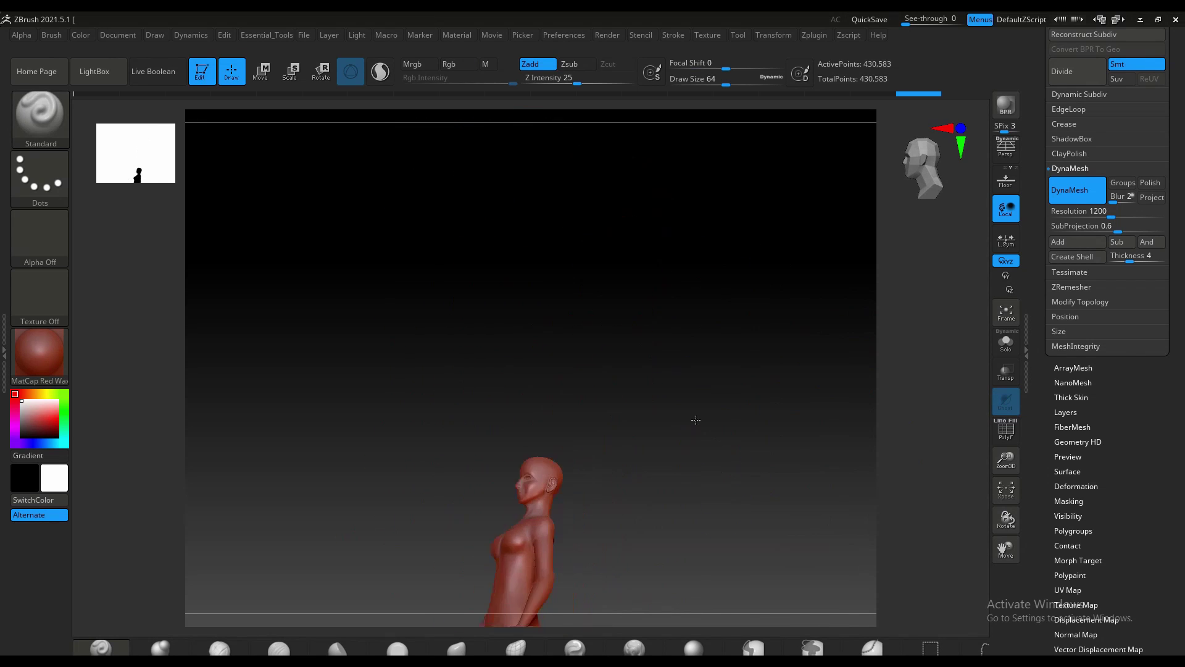
{"action": "left_click_drag", "start_coordinate": [650, 373], "coordinate": [623, 371]}
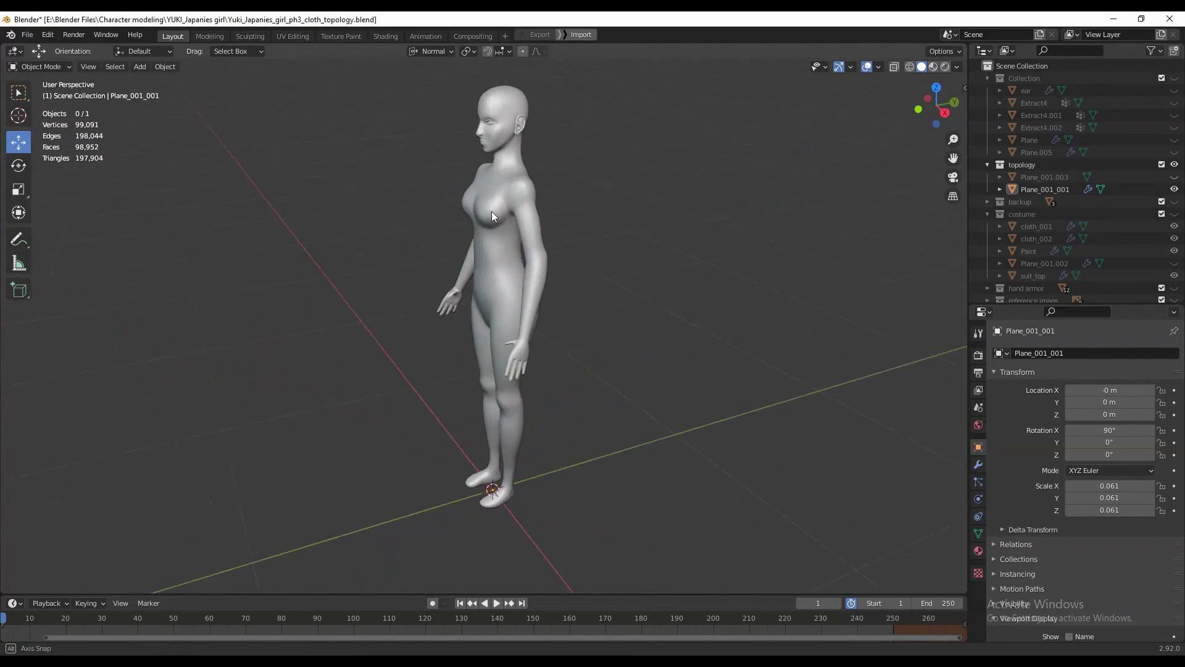
Switch to the cloth topology file in Blender and enter Edit Mode on the body mesh Plane_001_001.
{"action": "left_click", "coordinate": [879, 67]}
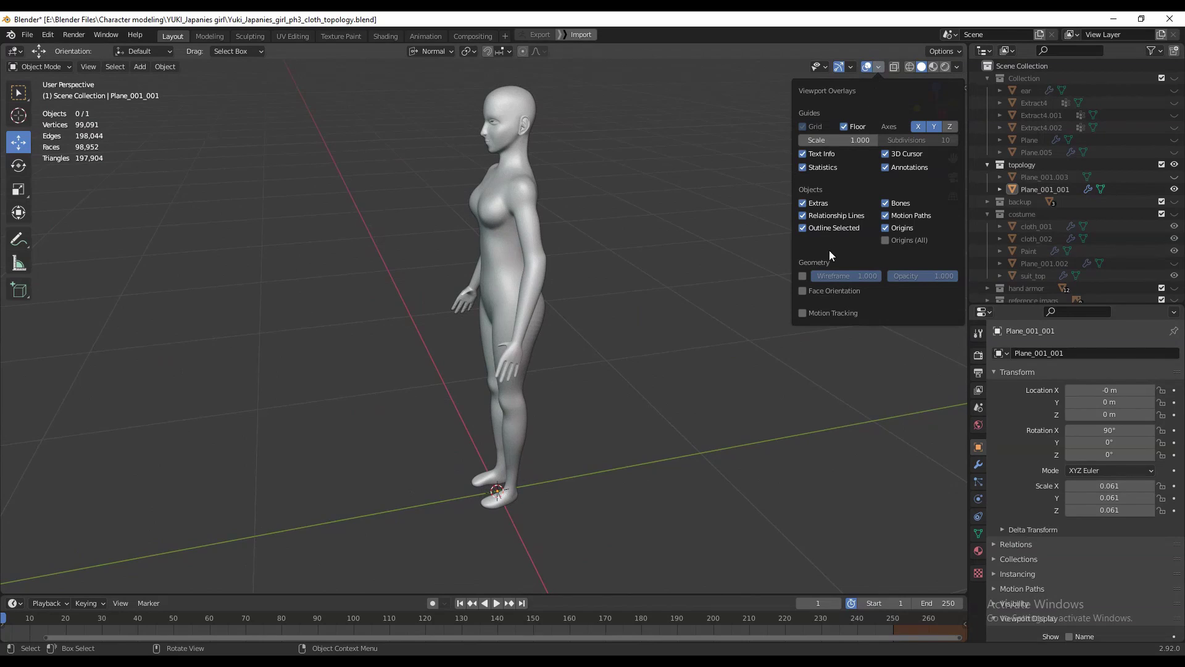
{"action": "middle_click_drag", "start_coordinate": [706, 307], "coordinate": [624, 280]}
{"action": "left_click", "coordinate": [568, 322]}
{"action": "key", "text": "Tab"}
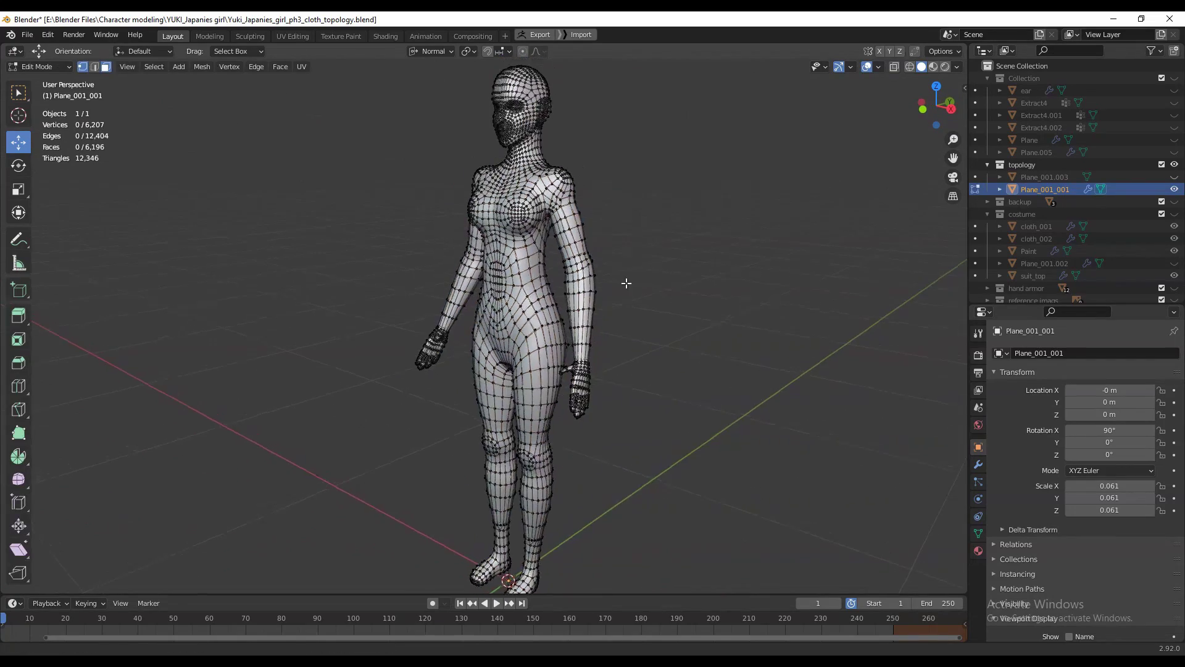
Select the face loops around the mouth and the base of the neck to examine the body's topology.
{"action": "scroll", "coordinate": [650, 344], "scroll_direction": "up", "scroll_amount": 2}
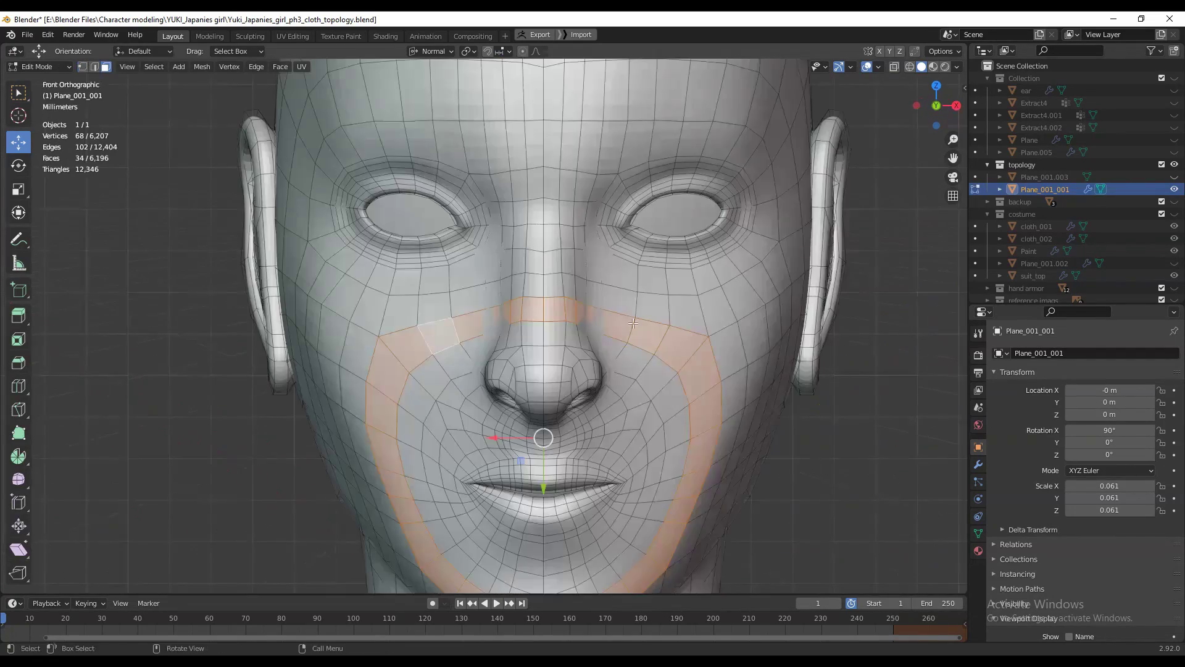
{"action": "scroll", "coordinate": [545, 405], "scroll_direction": "down", "scroll_amount": 5}
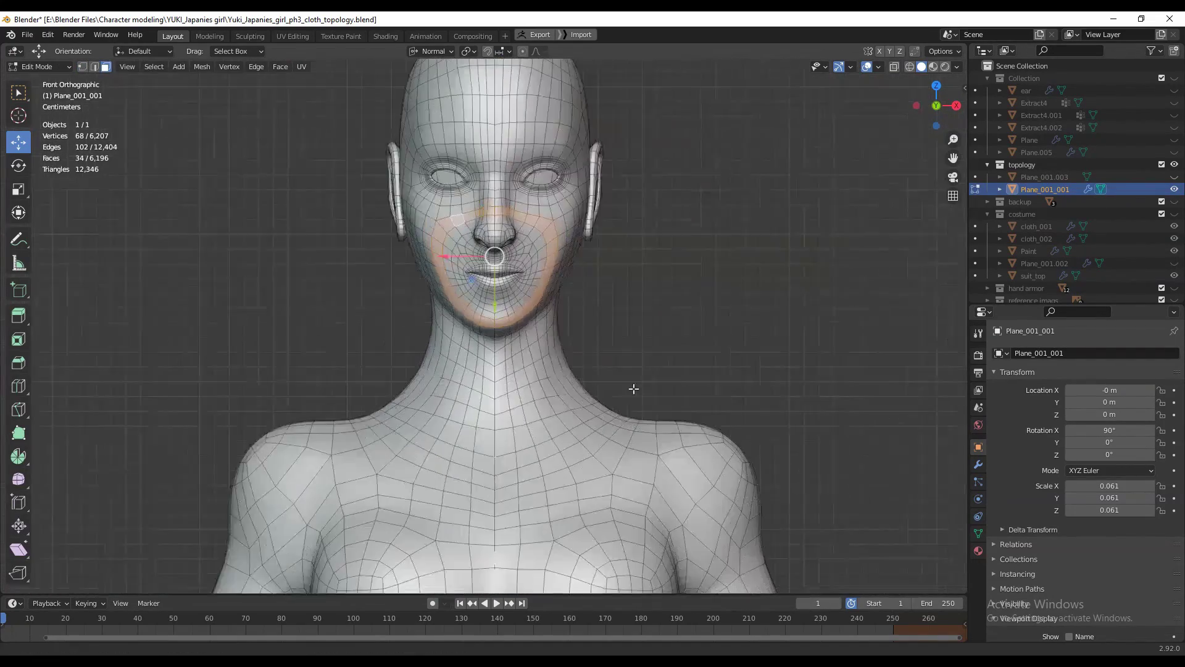
{"action": "scroll", "coordinate": [587, 308], "scroll_direction": "down", "scroll_amount": 2}
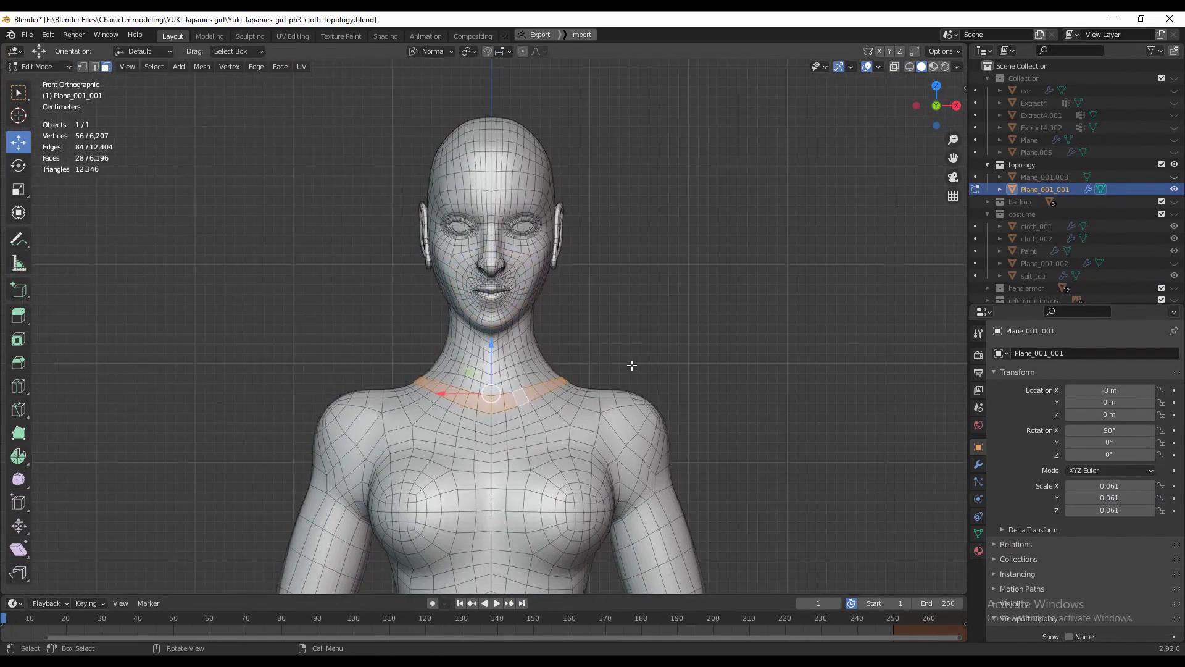
{"action": "middle_click_drag", "start_coordinate": [631, 365], "coordinate": [610, 365]}
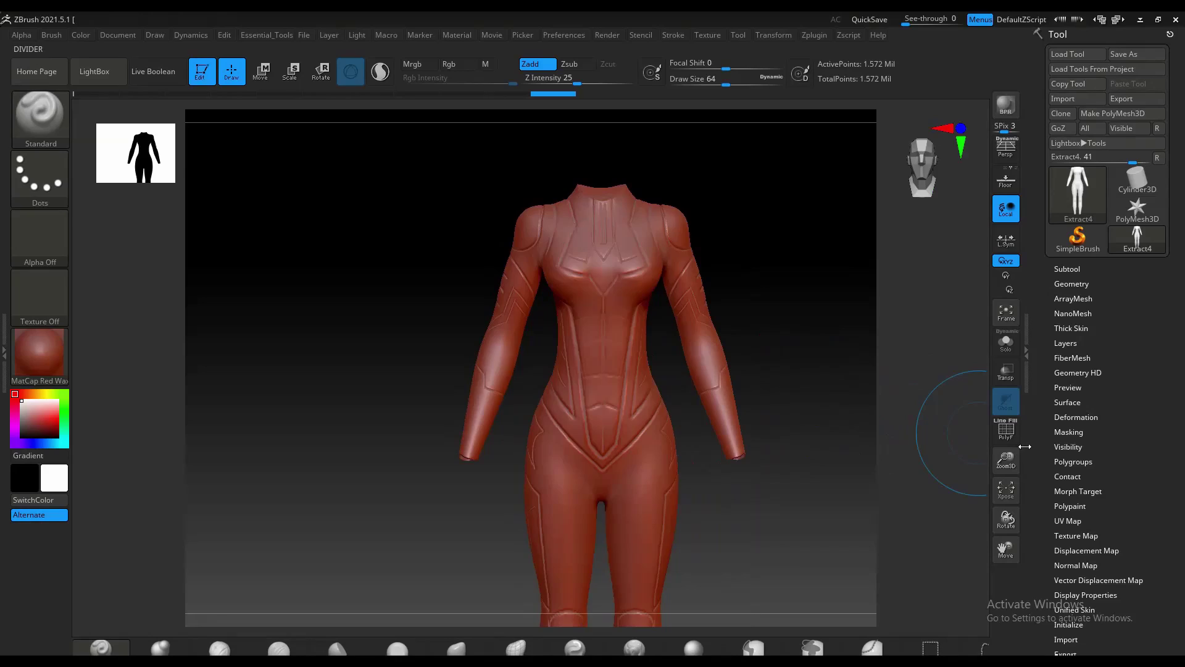
Switch to the suit sculpt in ZBrush and examine its PolyFrame density and panel lines on the torso and legs.
{"action": "left_click_drag", "start_coordinate": [952, 435], "coordinate": [953, 418]}
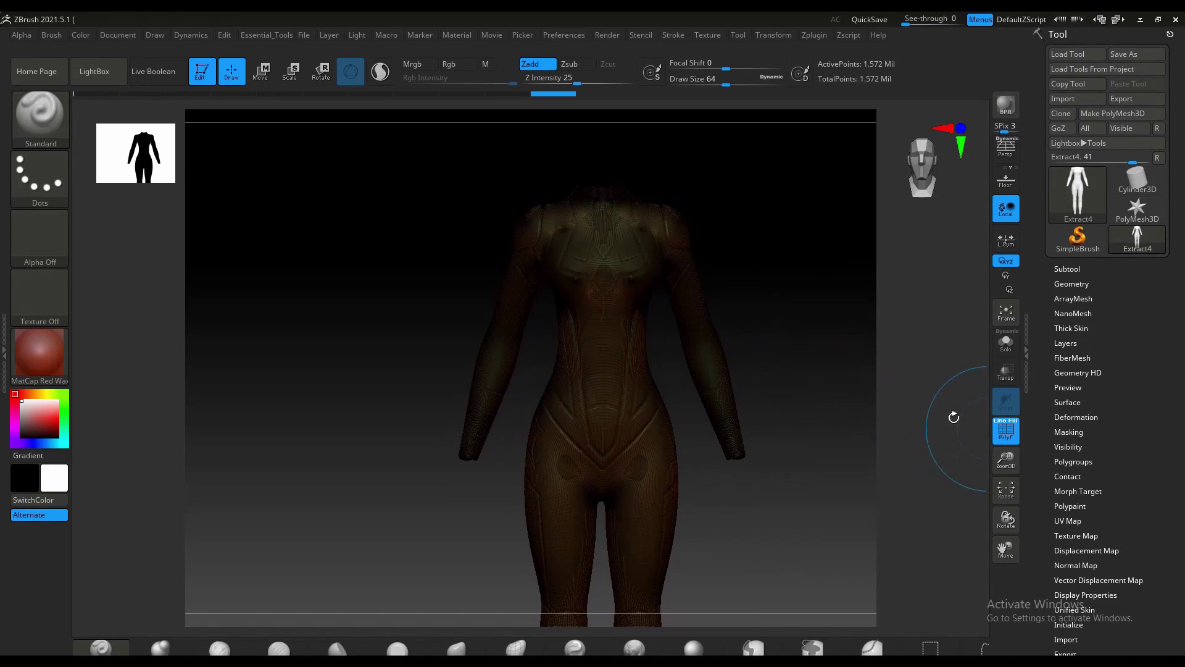
{"action": "left_click_drag", "start_coordinate": [787, 334], "coordinate": [781, 425]}
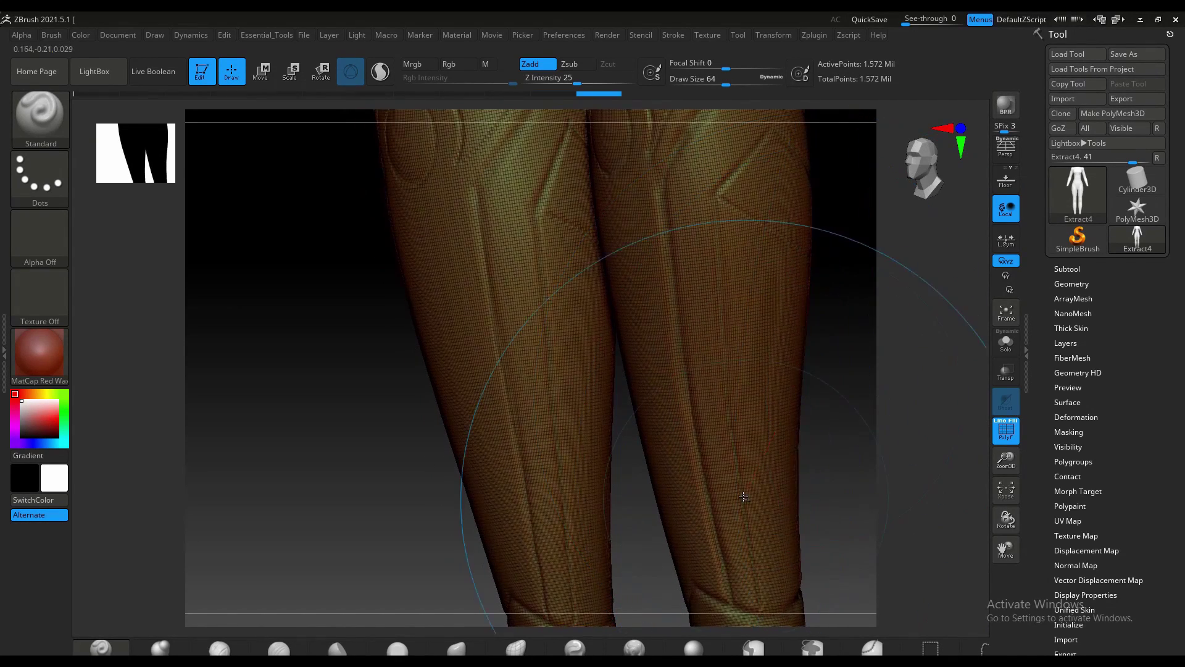
{"action": "key", "text": "ctrl"}
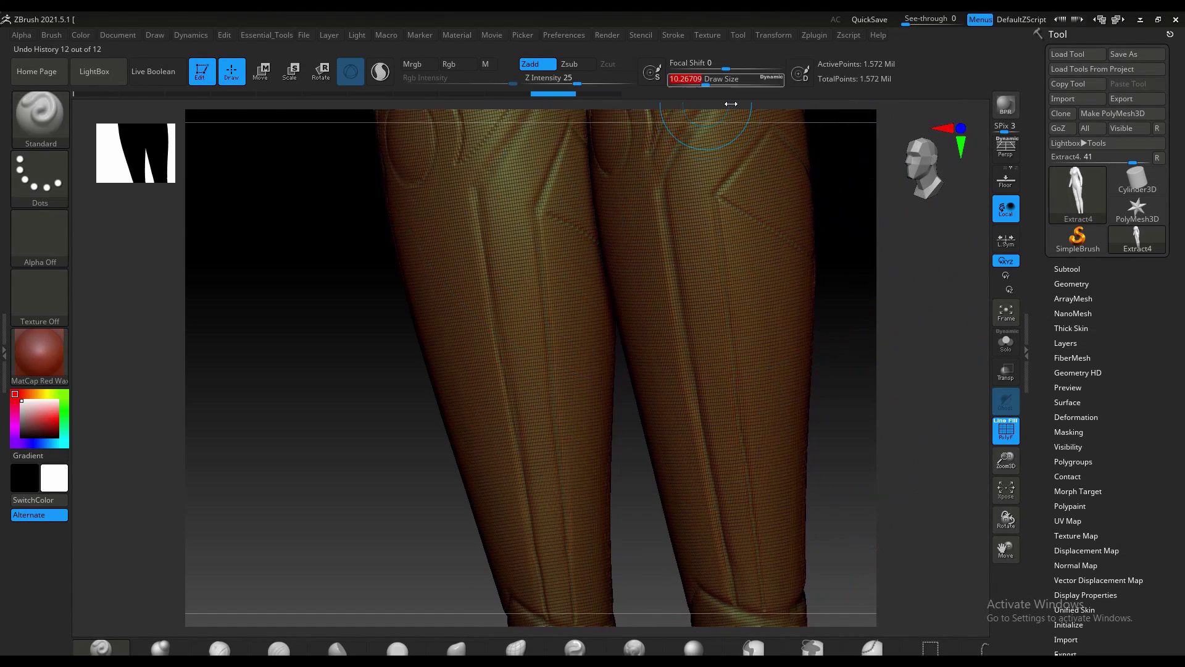
{"action": "left_click_drag", "start_coordinate": [831, 234], "coordinate": [791, 358]}
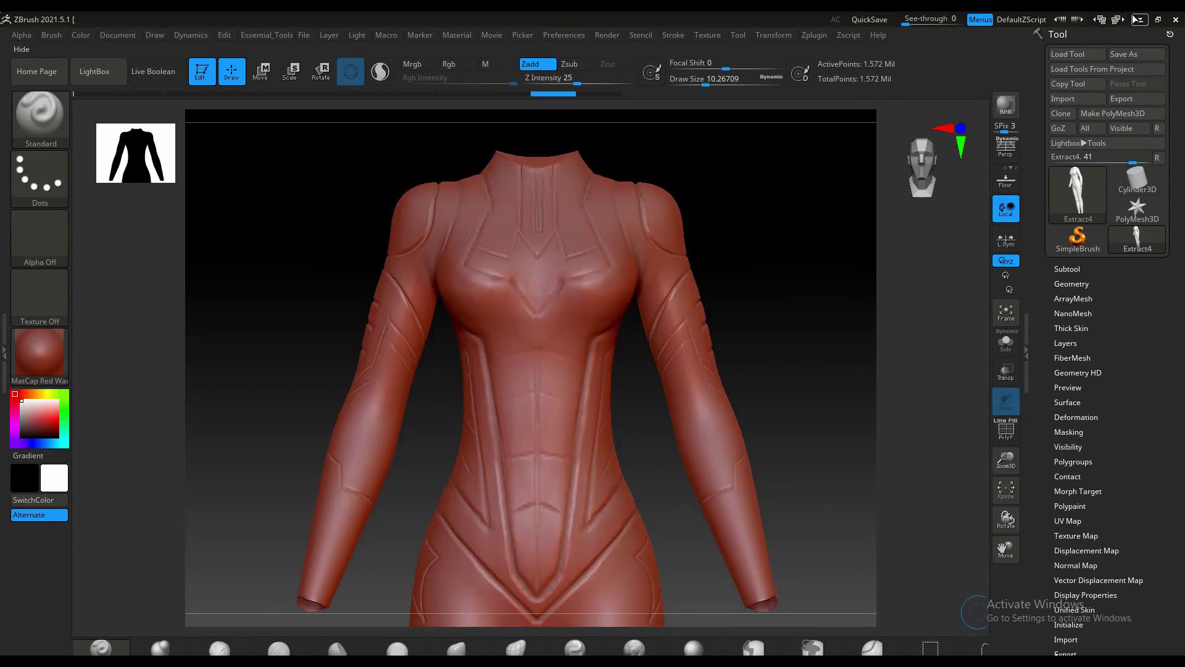
Switch back to Blender and compare the Extract4.001 suit sculpt with the yellow retopologized suit beside it.
{"action": "left_click", "coordinate": [1139, 19]}
{"action": "middle_click_drag", "start_coordinate": [179, 116], "coordinate": [409, 240]}
{"action": "scroll", "coordinate": [429, 262], "scroll_direction": "up", "scroll_amount": 6}
{"action": "middle_click_drag", "start_coordinate": [499, 346], "coordinate": [695, 503], "text": "shift"}
{"action": "scroll", "coordinate": [521, 269], "scroll_direction": "down", "scroll_amount": 4}
{"action": "middle_click_drag", "start_coordinate": [556, 361], "coordinate": [512, 268]}
{"action": "left_click", "coordinate": [514, 273]}
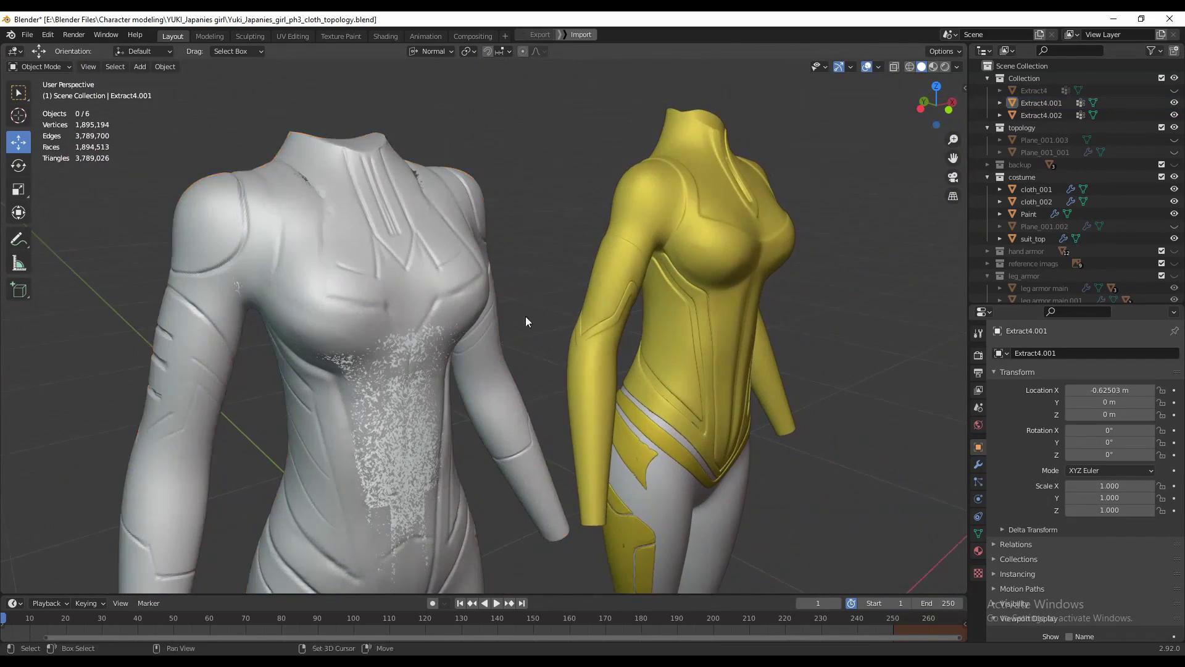
Hide the separate lower-leg piece Extract4.002.
{"action": "middle_click_drag", "start_coordinate": [525, 316], "coordinate": [564, 510]}
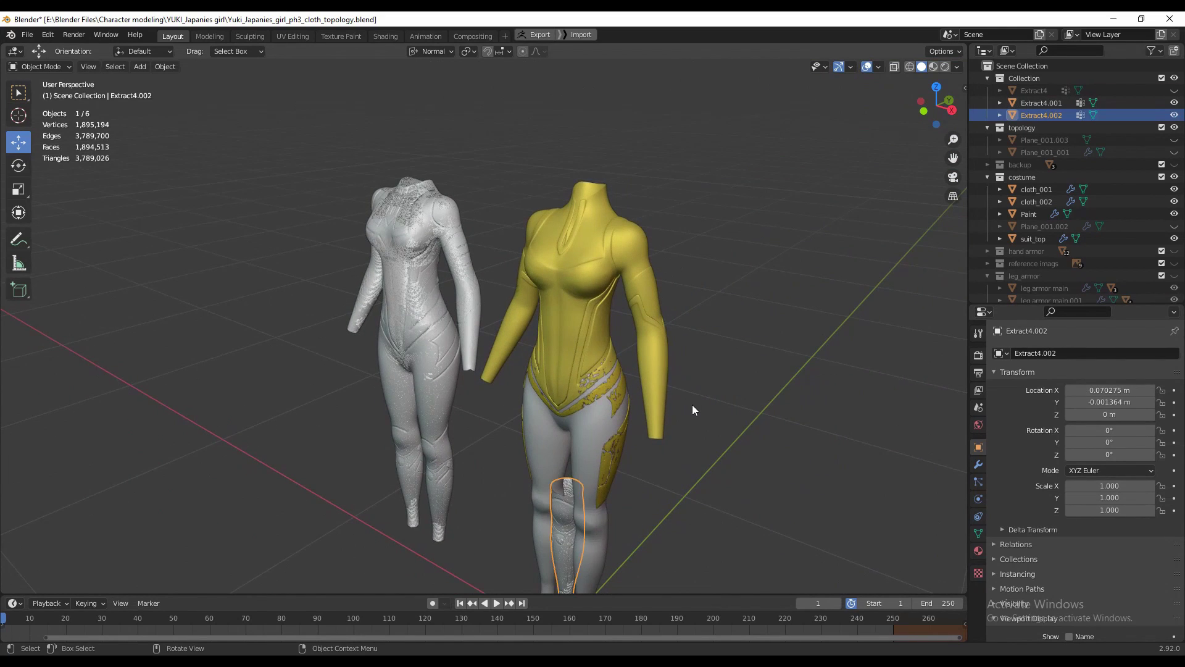
{"action": "key", "text": "h"}
{"action": "middle_click_drag", "start_coordinate": [753, 318], "coordinate": [449, 312]}
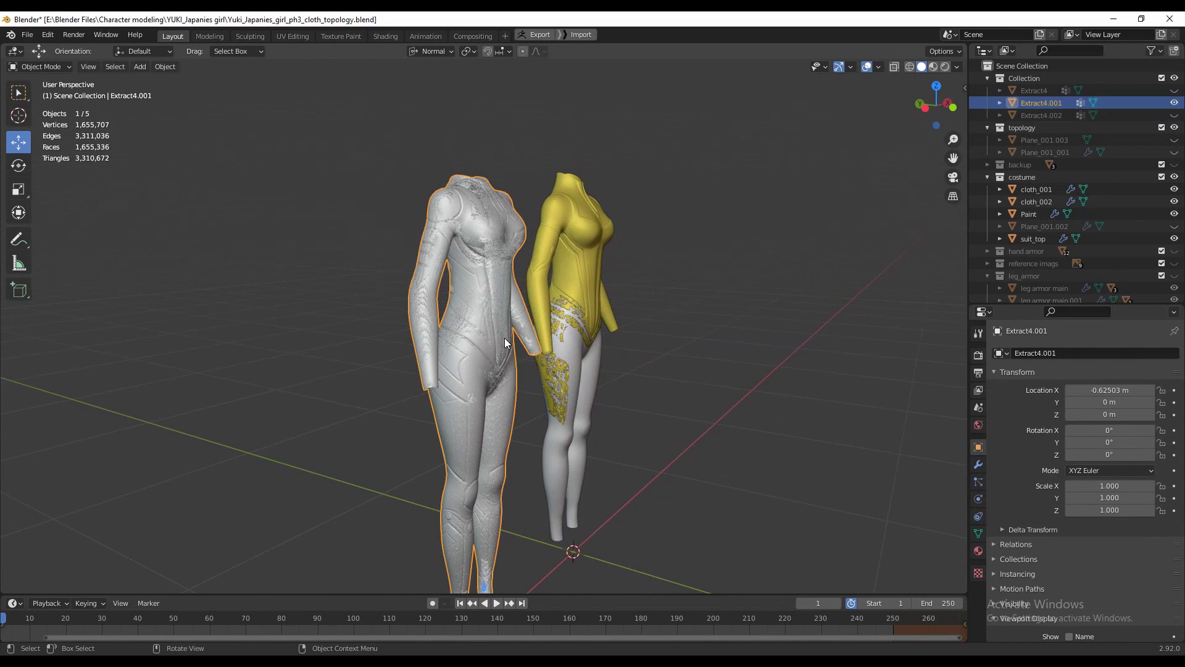
Examine the dense mesh of the Extract4.001 suit sculpt in Edit Mode, then return to Object Mode.
{"action": "key", "text": "Tab"}
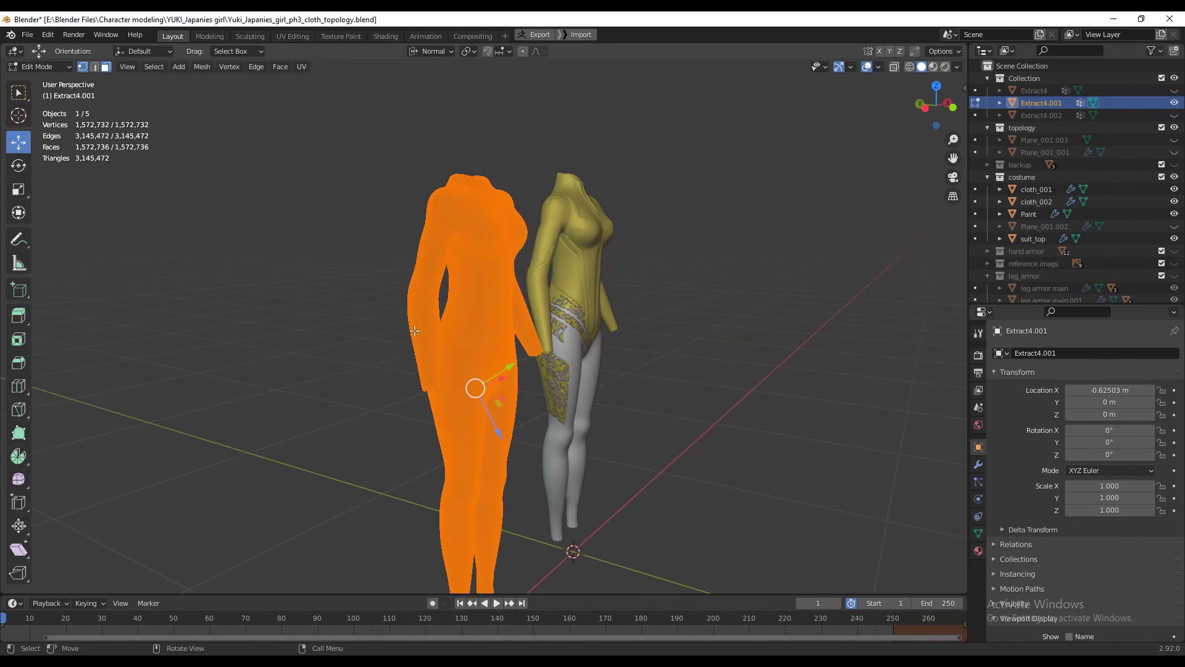
{"action": "middle_click_drag", "start_coordinate": [294, 331], "coordinate": [274, 333]}
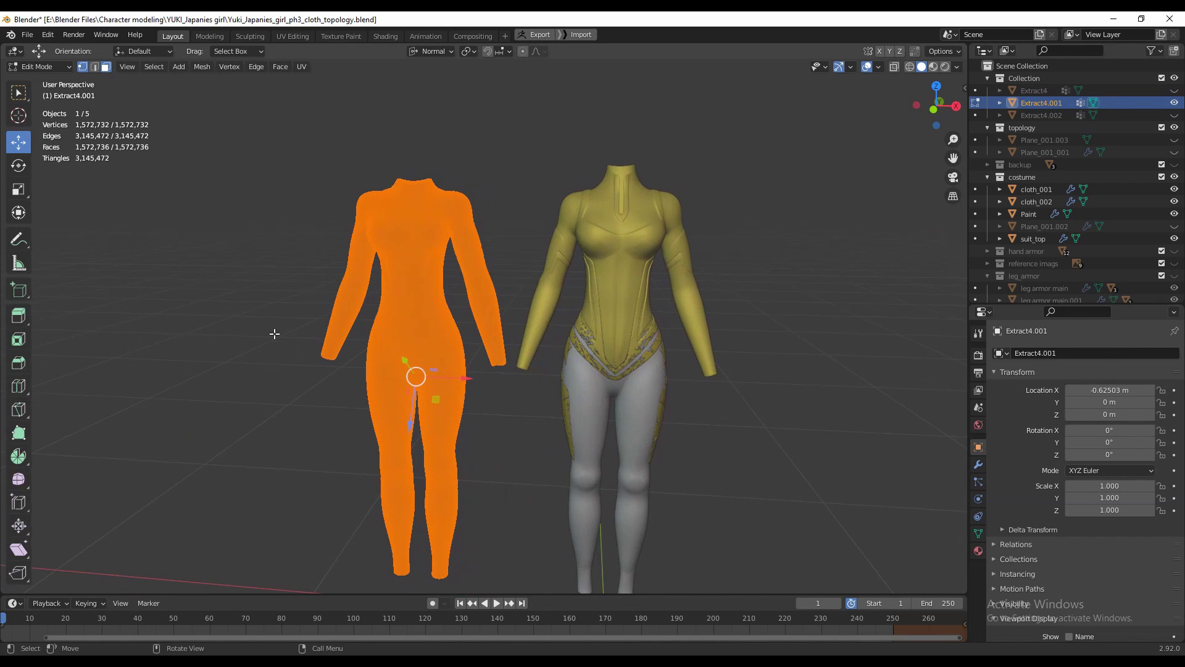
{"action": "key", "text": "Tab"}
{"action": "middle_click_drag", "start_coordinate": [405, 376], "coordinate": [438, 392]}
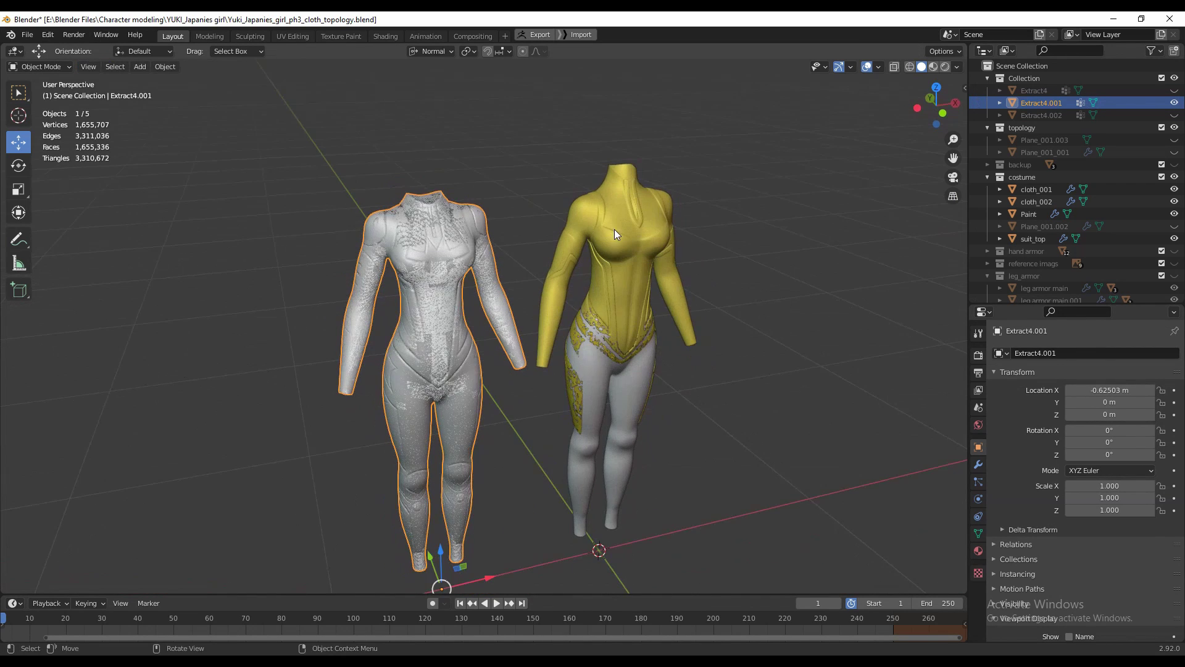
Try moving the suit_top mesh and the Paint leg mesh away from the rest of the suit.
{"action": "left_click", "coordinate": [614, 228]}
{"action": "middle_click_drag", "start_coordinate": [635, 311], "coordinate": [605, 317]}
{"action": "key", "text": "g"}
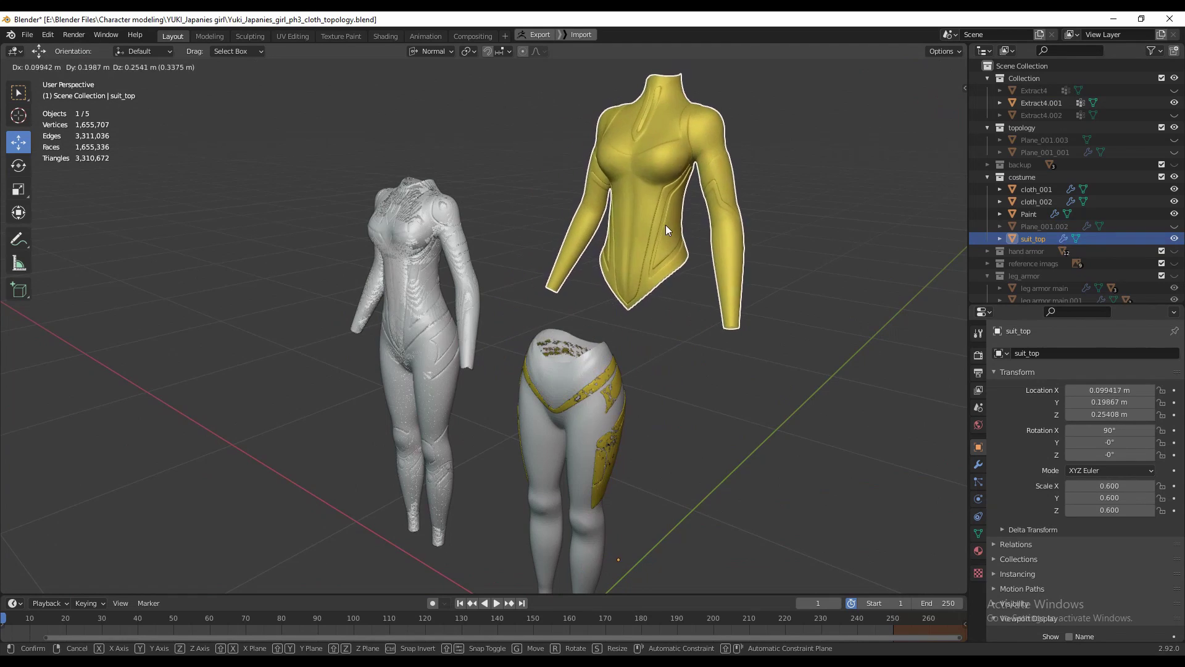
{"action": "key", "text": "Escape"}
{"action": "left_click", "coordinate": [578, 421]}
{"action": "middle_click_drag", "start_coordinate": [578, 421], "coordinate": [645, 428]}
{"action": "key", "text": "g"}
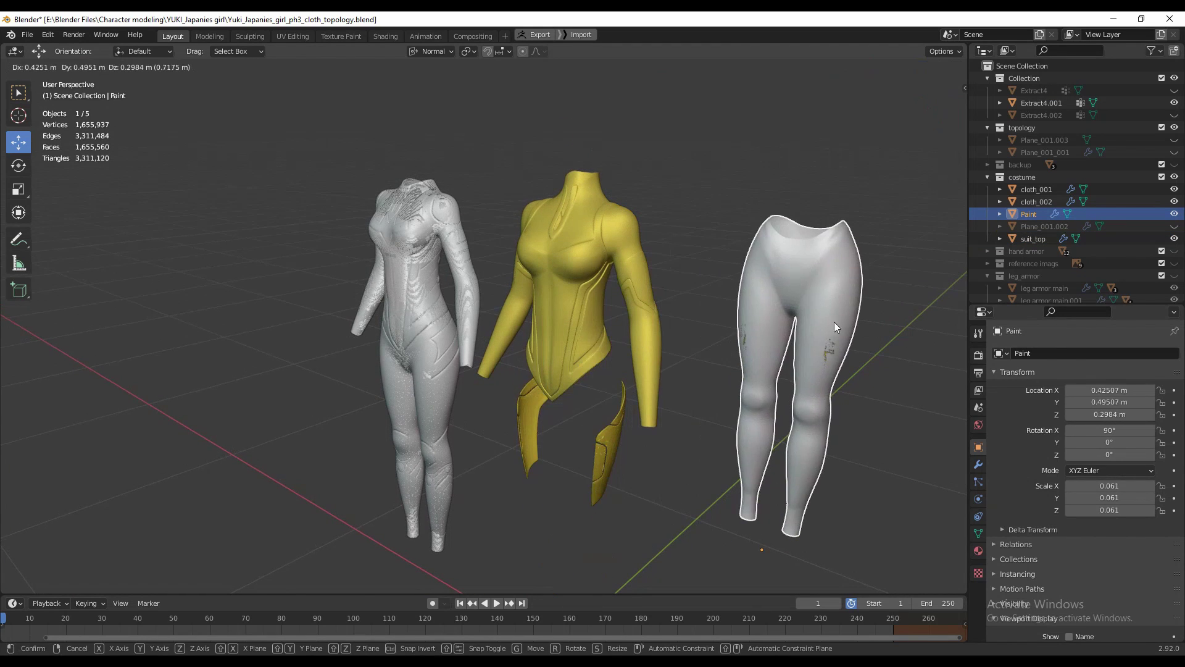
{"action": "key", "text": "Escape"}
Examine the retopologized edge flow of the suit_top mesh in Edit Mode, from the torso to the sleeves.
{"action": "left_click", "coordinate": [643, 250]}
{"action": "key", "text": "Tab"}
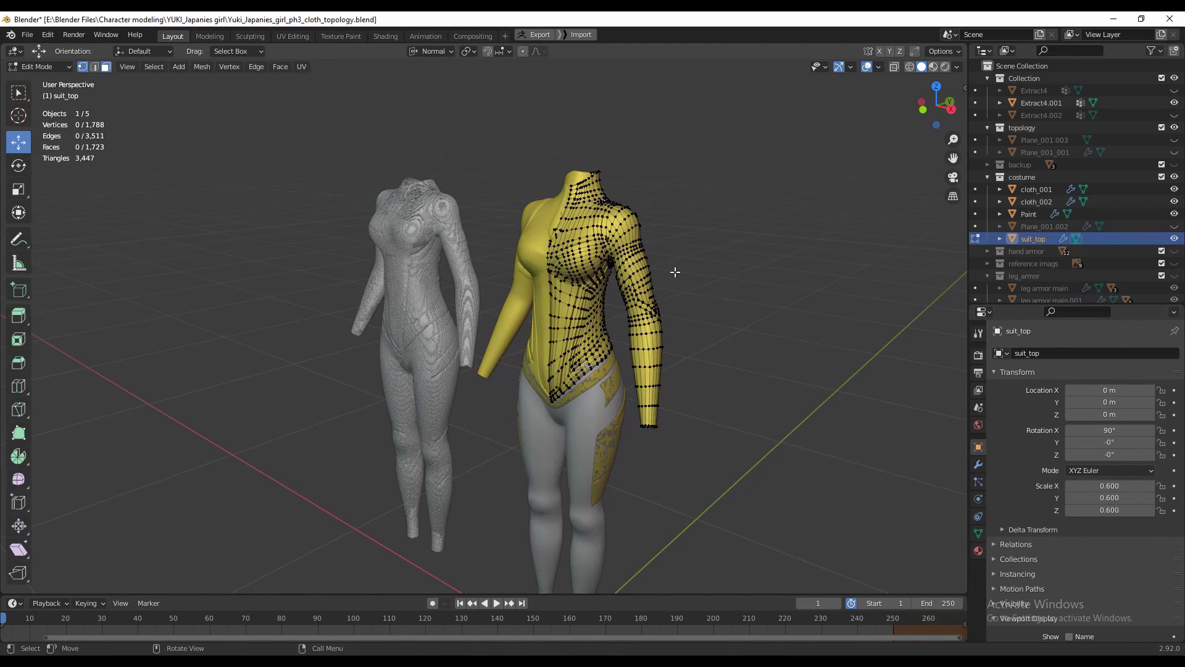
{"action": "mouse_move", "coordinate": [643, 251]}
{"action": "middle_mouse_down"}
{"action": "mouse_move", "coordinate": [629, 276]}
{"action": "mouse_move", "coordinate": [698, 290]}
{"action": "middle_mouse_up"}
{"action": "scroll", "coordinate": [679, 281], "scroll_direction": "up", "scroll_amount": 2}
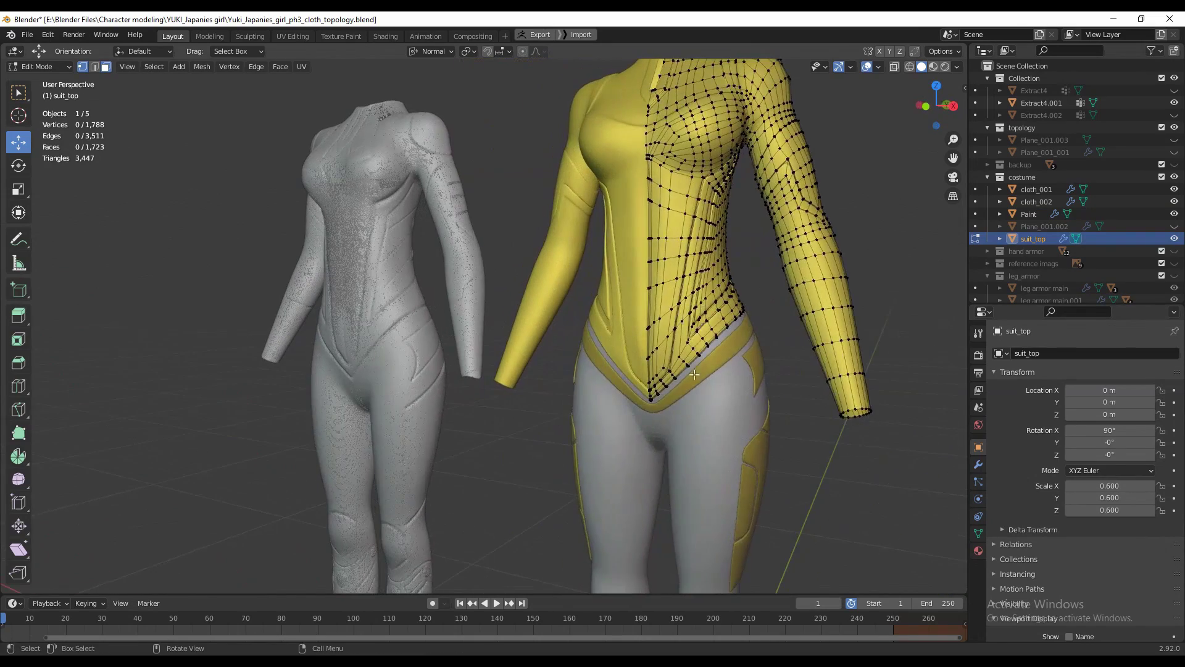
{"action": "key", "text": "Tab"}
Examine the topology of the Paint leg mesh in Edit Mode and the cloth panels on the thigh.
{"action": "left_click", "coordinate": [674, 398]}
{"action": "key", "text": "Tab"}
{"action": "middle_click_drag", "start_coordinate": [675, 398], "coordinate": [612, 344], "text": "shift"}
{"action": "key", "text": "Tab"}
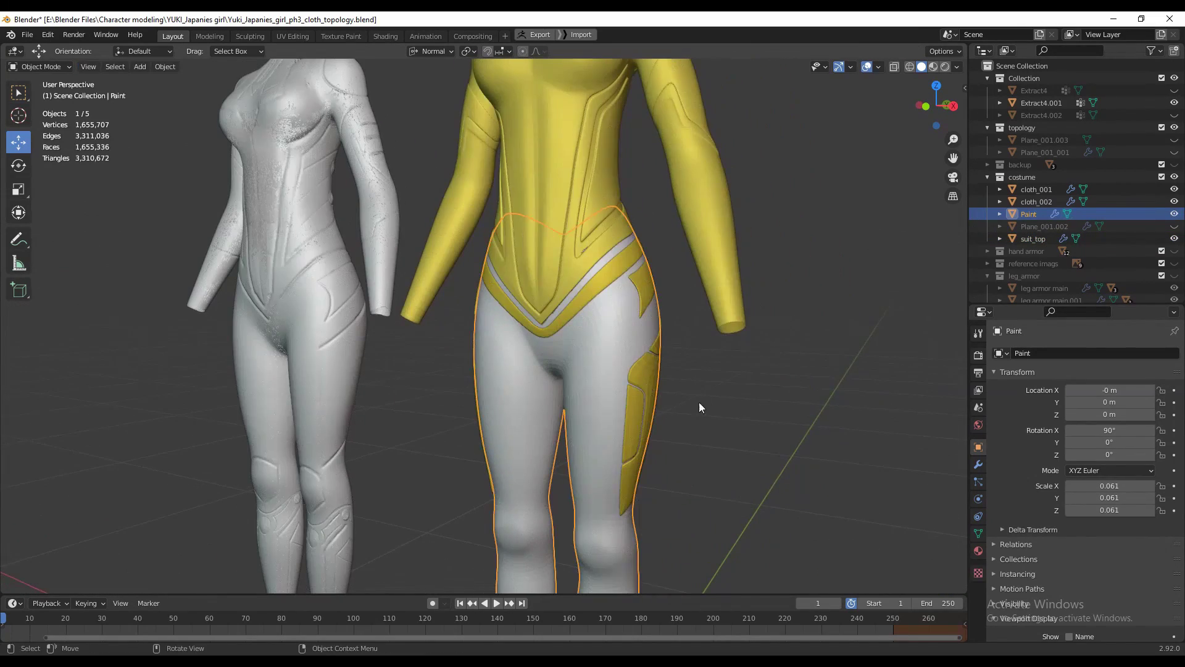
{"action": "left_click", "coordinate": [657, 401]}
{"action": "middle_click_drag", "start_coordinate": [657, 401], "coordinate": [625, 395]}
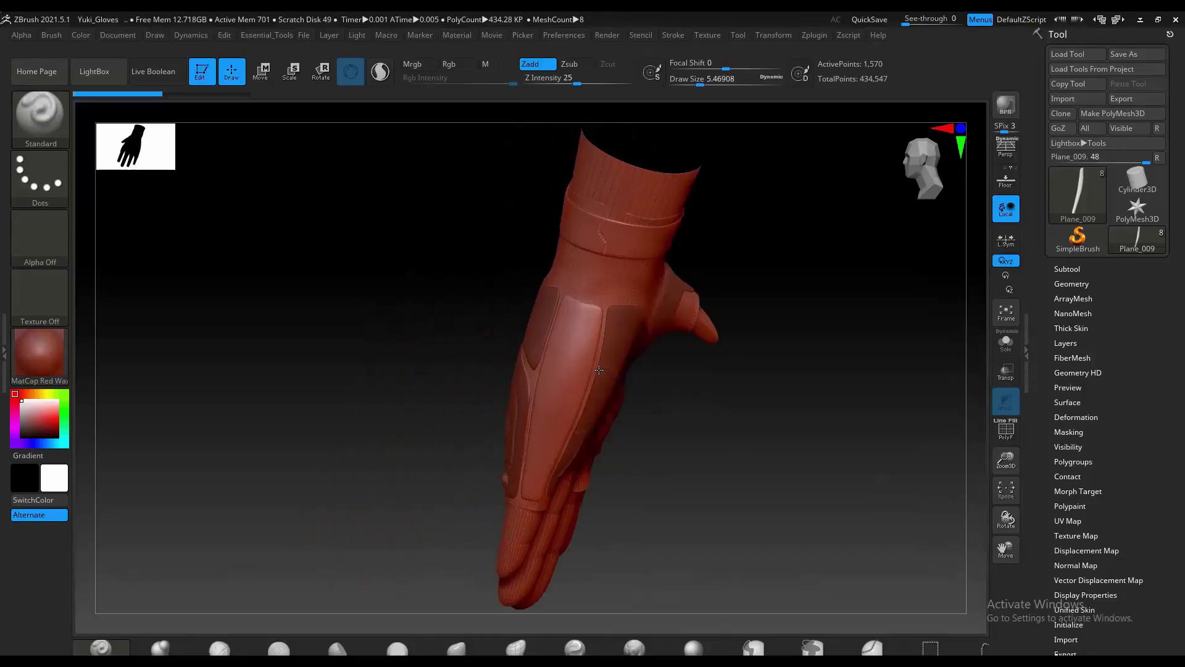
Switch to the Yuki_Gloves sculpt in ZBrush and hide the YUKI_HAND subtool.
{"action": "right_click_drag", "start_coordinate": [428, 377], "coordinate": [170, 399]}
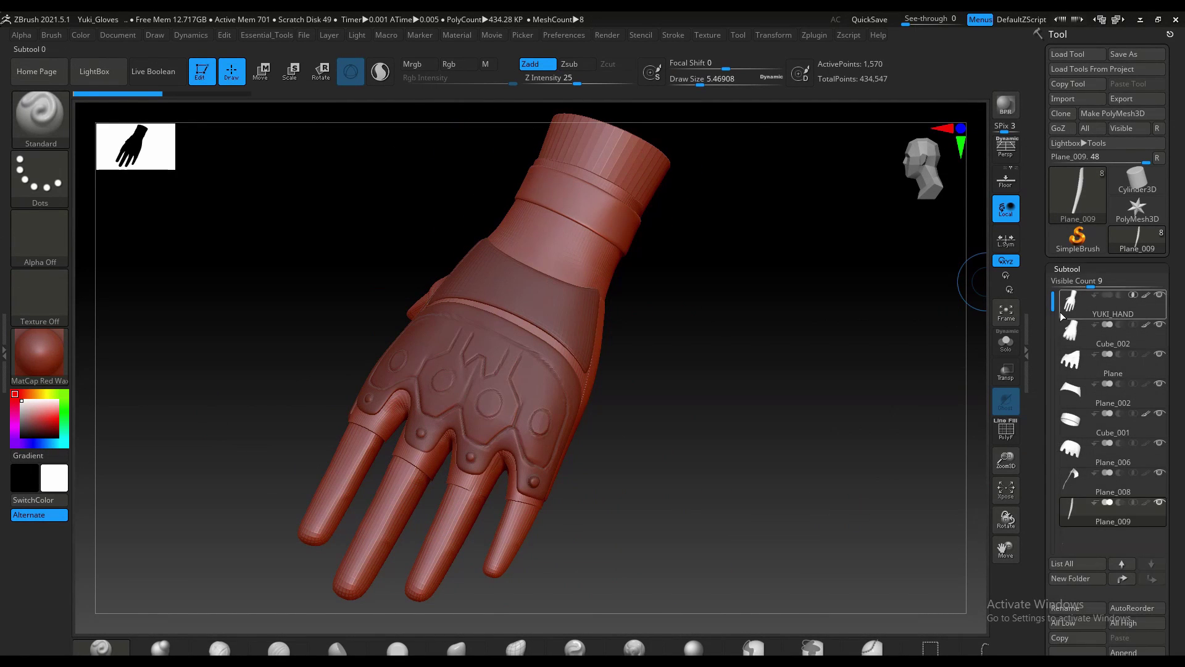
{"action": "left_click", "coordinate": [1071, 336]}
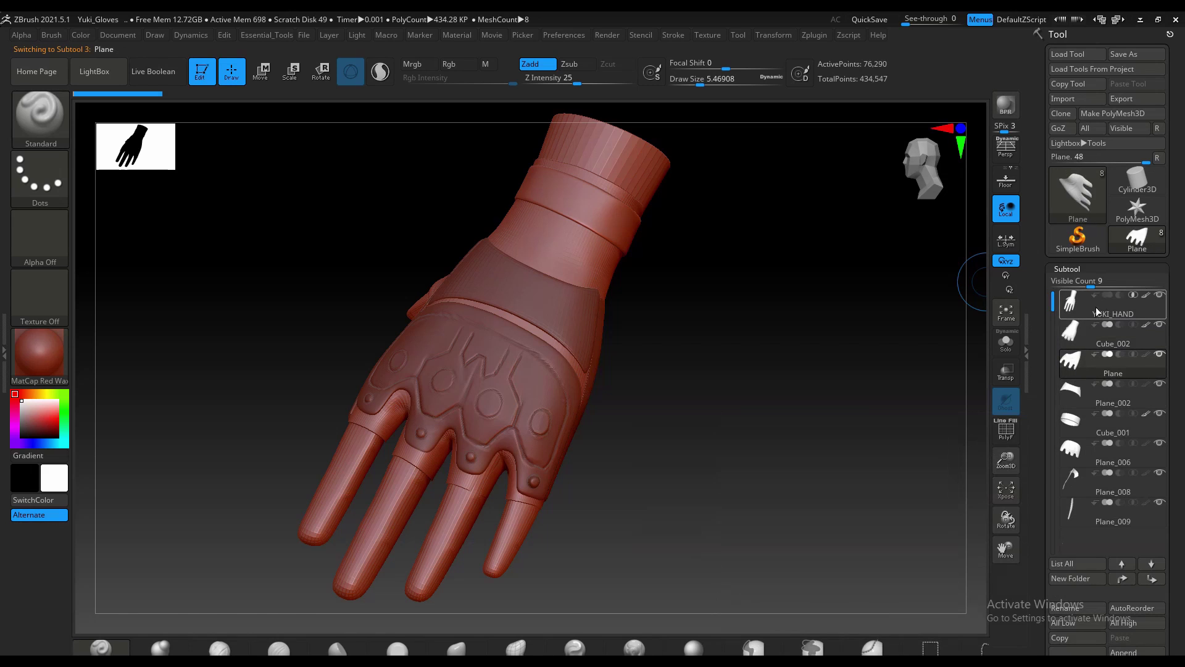
{"action": "left_click", "coordinate": [1160, 295]}
Examine the glove sculpt from several sides, selecting its individual panel subtools, including Plane_009.
{"action": "right_click_drag", "start_coordinate": [625, 448], "coordinate": [591, 344]}
{"action": "left_click_drag", "start_coordinate": [592, 345], "coordinate": [679, 420]}
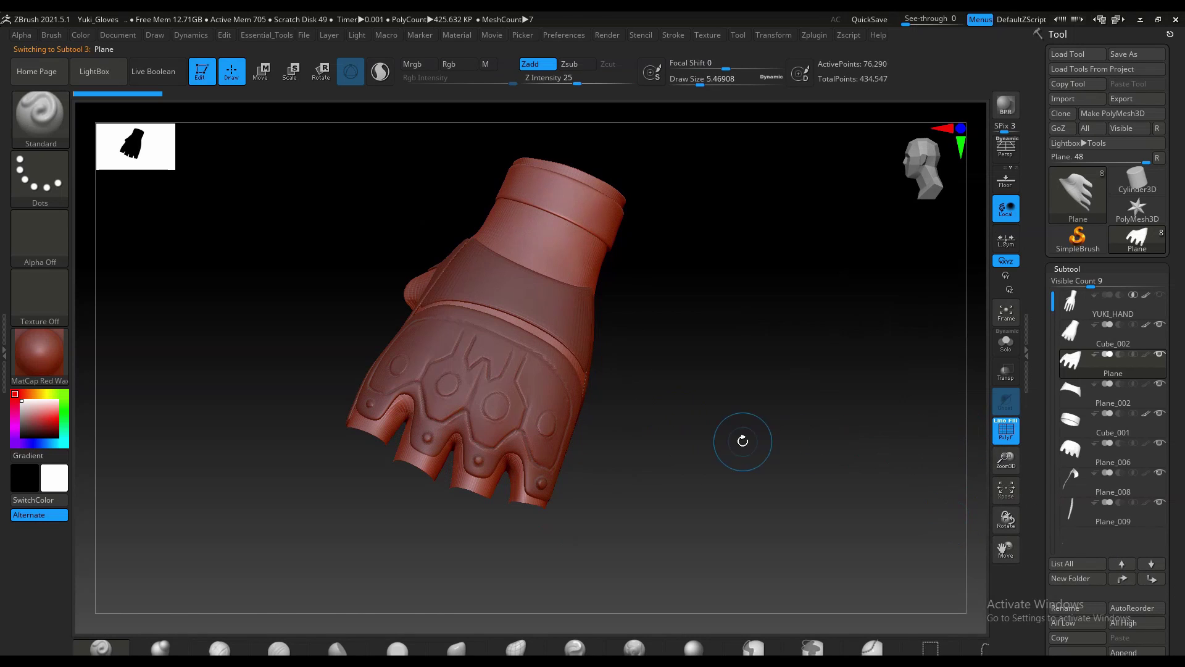
{"action": "left_click_drag", "start_coordinate": [779, 417], "coordinate": [552, 356]}
{"action": "left_click_drag", "start_coordinate": [652, 478], "coordinate": [531, 435]}
{"action": "left_click", "coordinate": [632, 407], "text": "alt"}
{"action": "left_click", "coordinate": [599, 397], "text": "alt"}
{"action": "left_click_drag", "start_coordinate": [497, 476], "coordinate": [616, 404]}
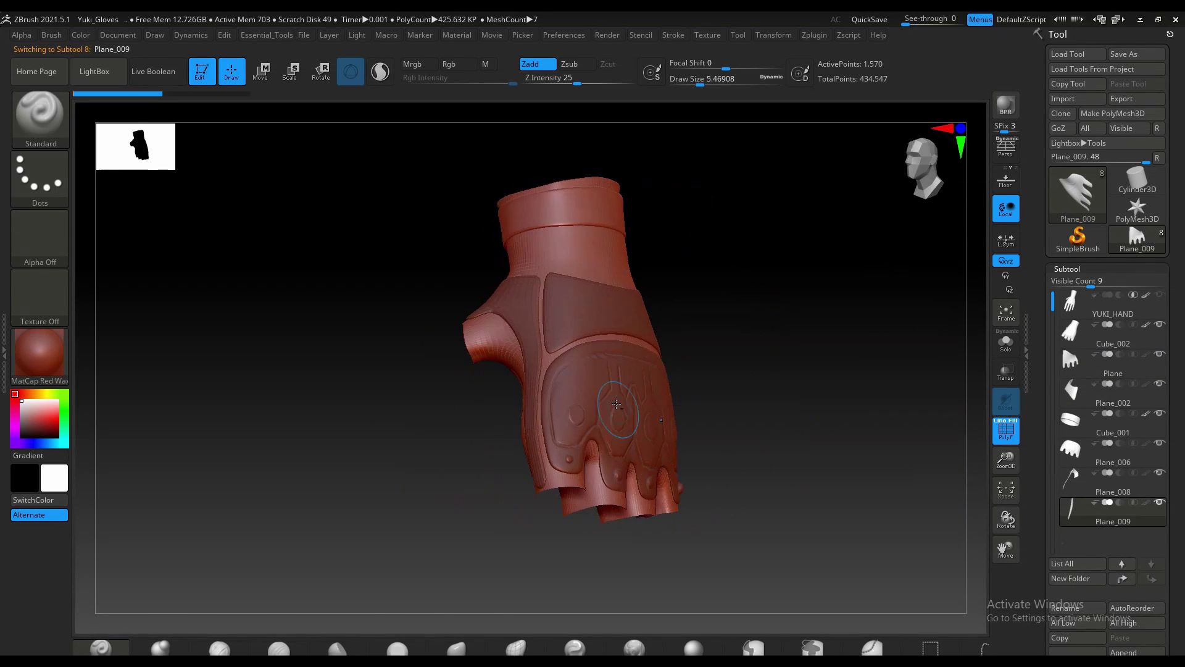
{"action": "left_click_drag", "start_coordinate": [764, 447], "coordinate": [691, 401]}
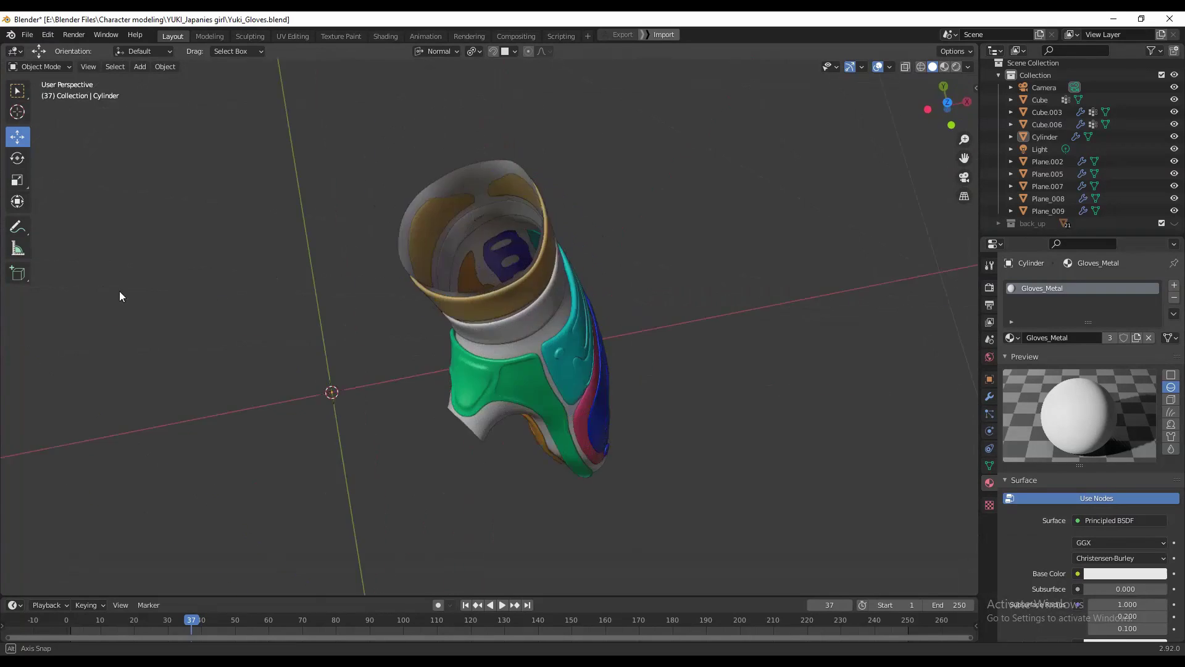
Switch to the Yuki_Gloves file in Blender and examine the glove's wrist band Cube.006 and side panel Plane_009.
{"action": "middle_click_drag", "start_coordinate": [63, 199], "coordinate": [483, 220]}
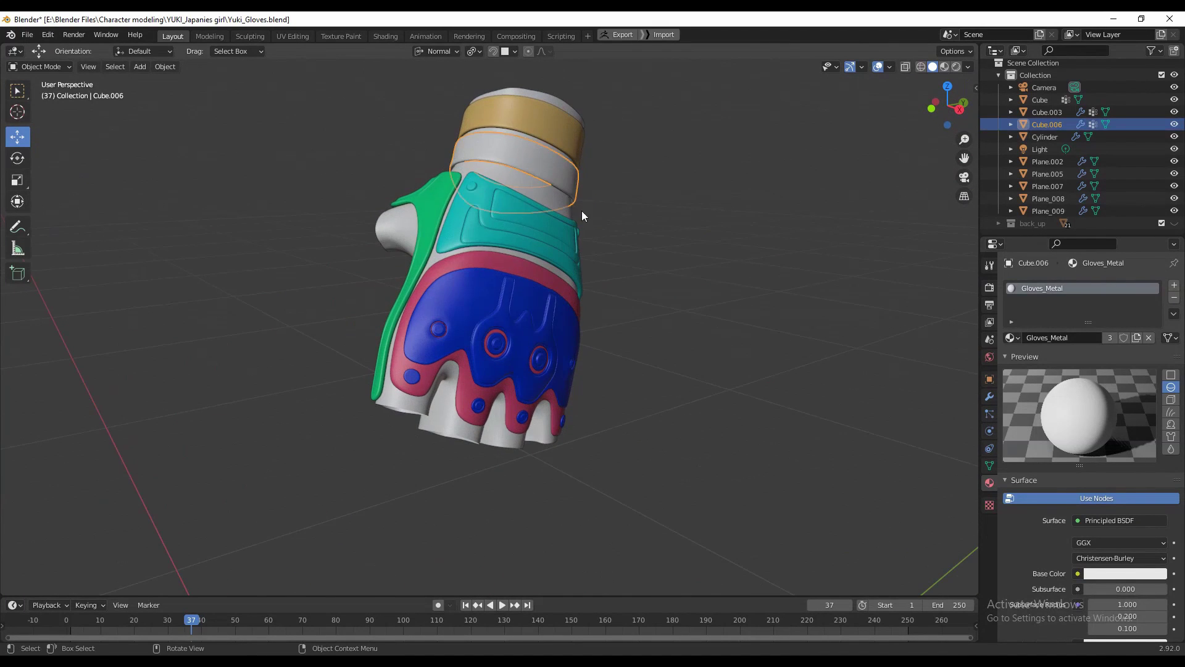
{"action": "key", "text": "Tab"}
{"action": "key", "text": "Tab"}
{"action": "key", "text": "a"}
{"action": "key", "text": "Tab"}
{"action": "key", "text": "Tab"}
{"action": "middle_click_drag", "start_coordinate": [586, 311], "coordinate": [545, 319]}
{"action": "left_click", "coordinate": [546, 319]}
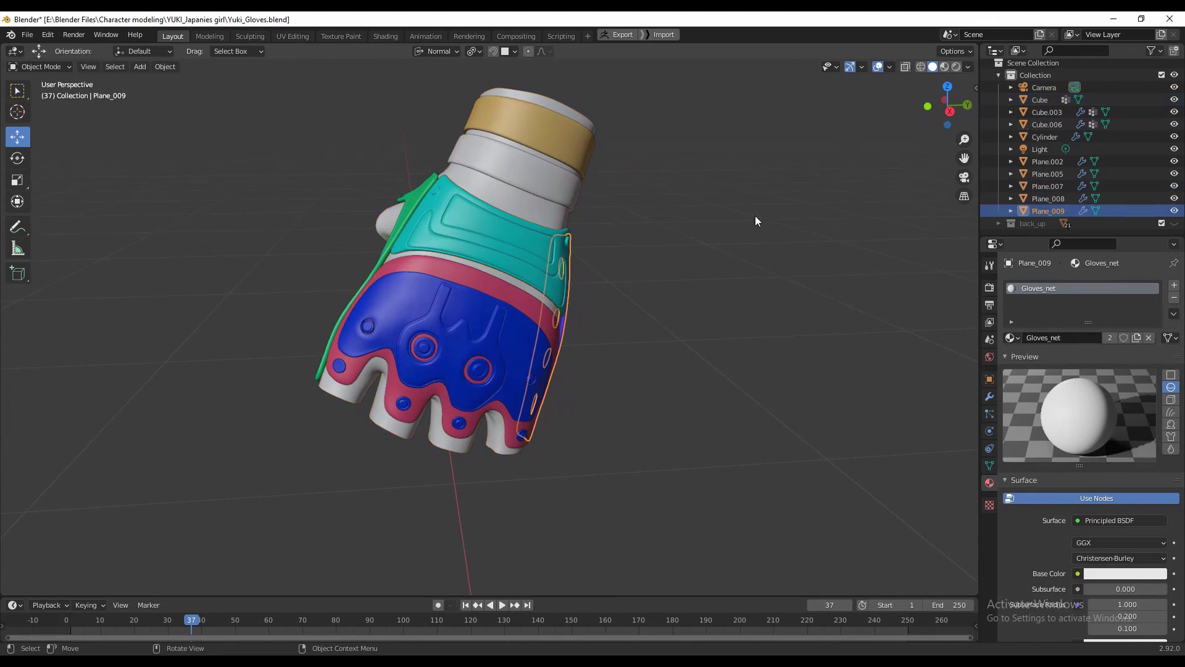
Turn on the wireframe overlay and inspect the glove's topology on the back of the hand and the palm.
{"action": "left_click", "coordinate": [891, 68]}
{"action": "left_click", "coordinate": [813, 276]}
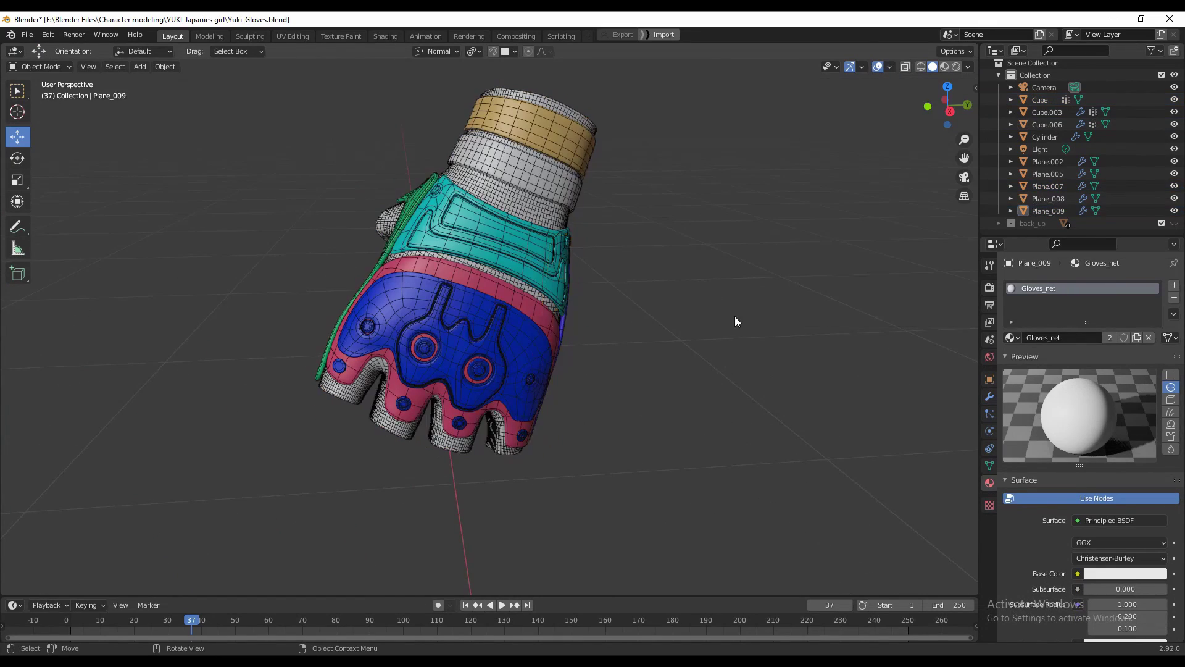
{"action": "left_click", "coordinate": [735, 316]}
{"action": "middle_click_drag", "start_coordinate": [735, 316], "coordinate": [714, 362]}
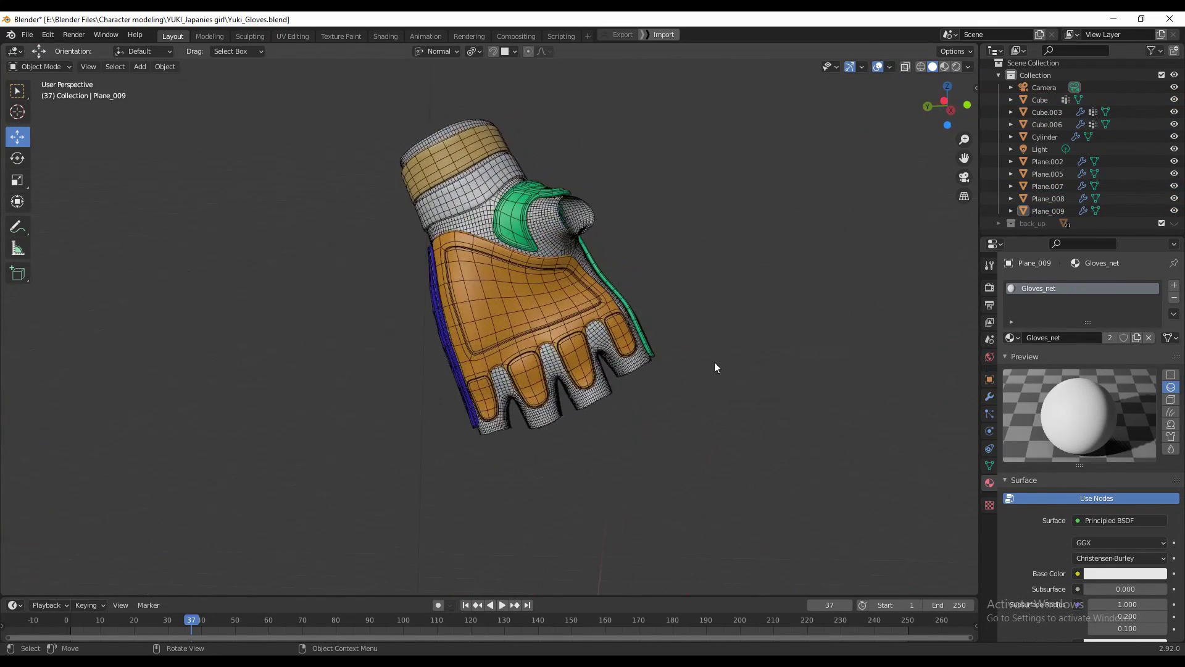
{"action": "scroll", "coordinate": [676, 299], "scroll_direction": "up", "scroll_amount": 4}
{"action": "middle_click_drag", "start_coordinate": [675, 298], "coordinate": [552, 220]}
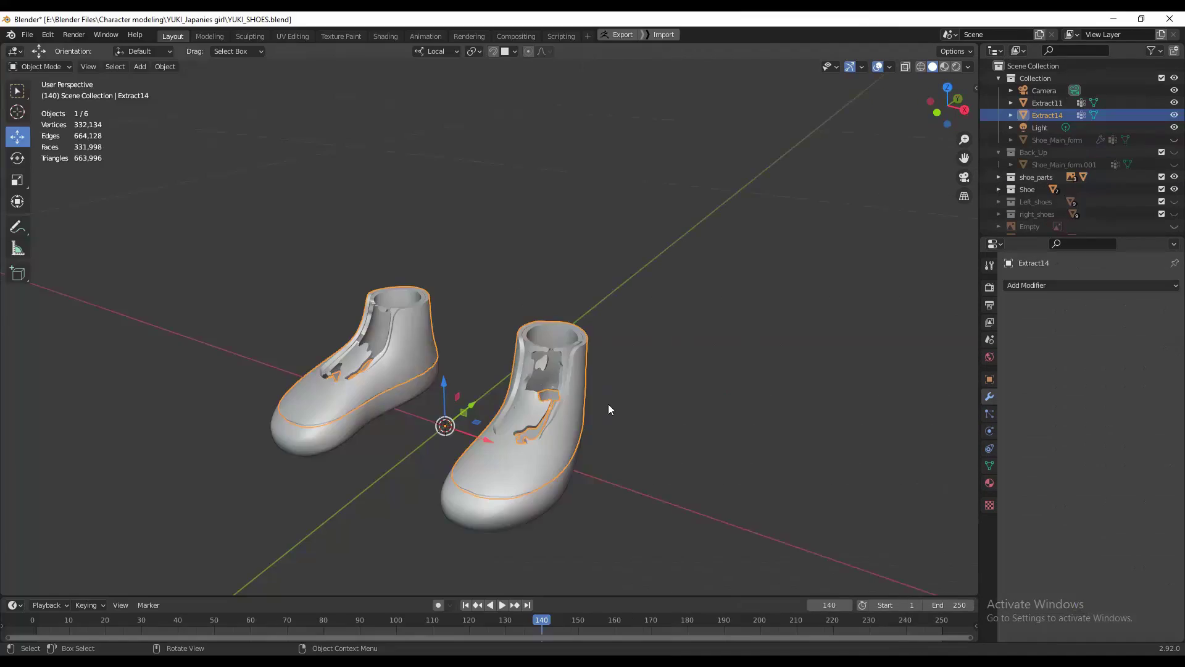
In the YUKI_SHOES file, examine the Extract14 shoe mesh in Edit Mode, then deselect it in Object Mode.
{"action": "key", "text": "Tab"}
{"action": "middle_click_drag", "start_coordinate": [609, 408], "coordinate": [636, 397]}
{"action": "key", "text": "Tab"}
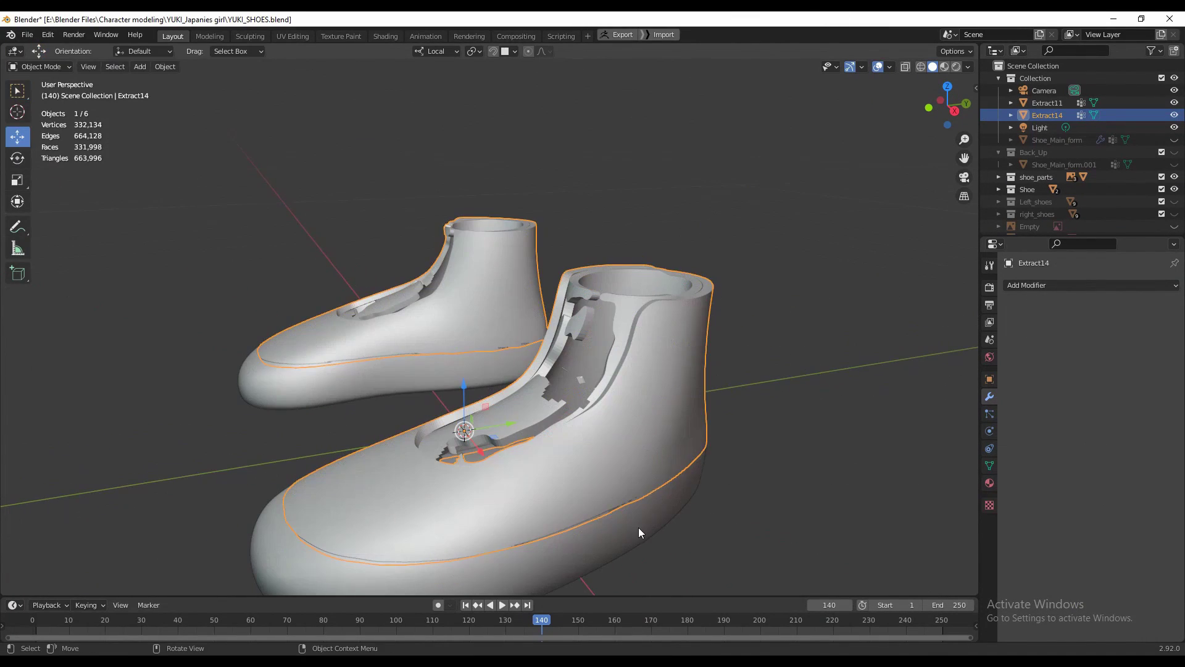
{"action": "key", "text": "Tab"}
{"action": "middle_click_drag", "start_coordinate": [673, 452], "coordinate": [696, 279]}
{"action": "key", "text": "Tab"}
{"action": "left_click", "coordinate": [684, 294]}
{"action": "left_click", "coordinate": [764, 257]}
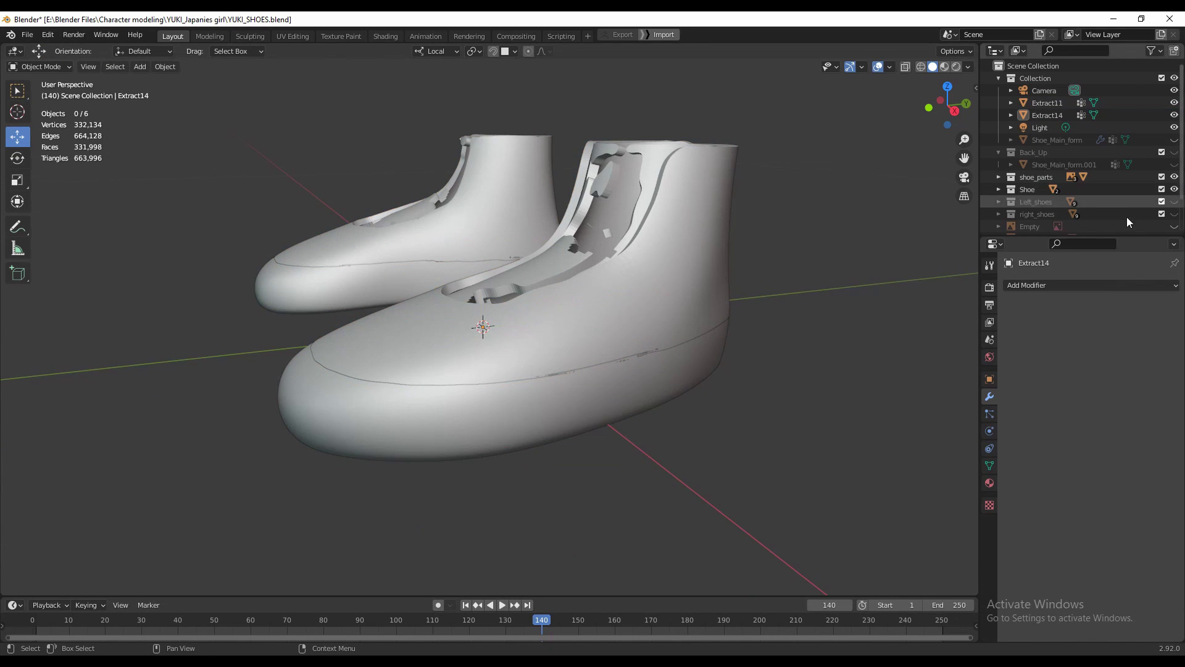
Show the shoe reference images Empty, Empty.001 and Empty.002 together with the YUKI_HAND object.
{"action": "scroll", "coordinate": [710, 300], "scroll_direction": "down", "scroll_amount": 2}
{"action": "middle_click_drag", "start_coordinate": [705, 299], "coordinate": [749, 343]}
{"action": "scroll", "coordinate": [713, 313], "scroll_direction": "down", "scroll_amount": 1}
{"action": "scroll", "coordinate": [1161, 193], "scroll_direction": "down", "scroll_amount": 2}
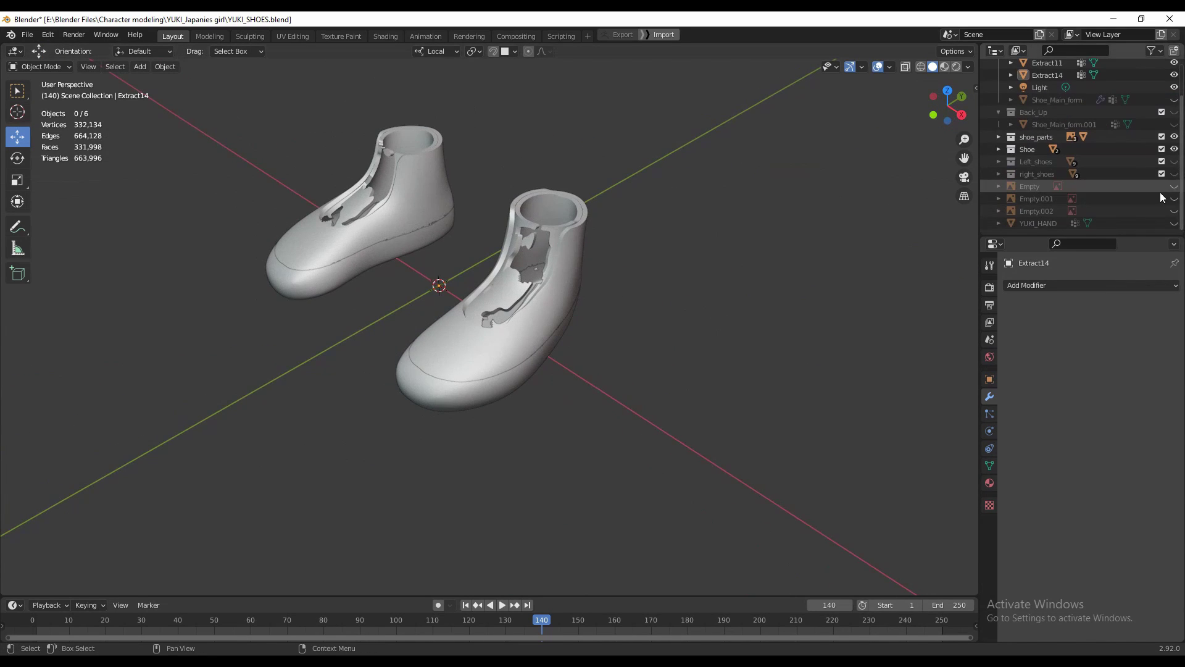
{"action": "left_click", "coordinate": [1175, 187]}
{"action": "left_click", "coordinate": [1176, 188]}
{"action": "left_click_drag", "start_coordinate": [1175, 186], "coordinate": [1175, 223]}
{"action": "middle_click_drag", "start_coordinate": [593, 259], "coordinate": [829, 233]}
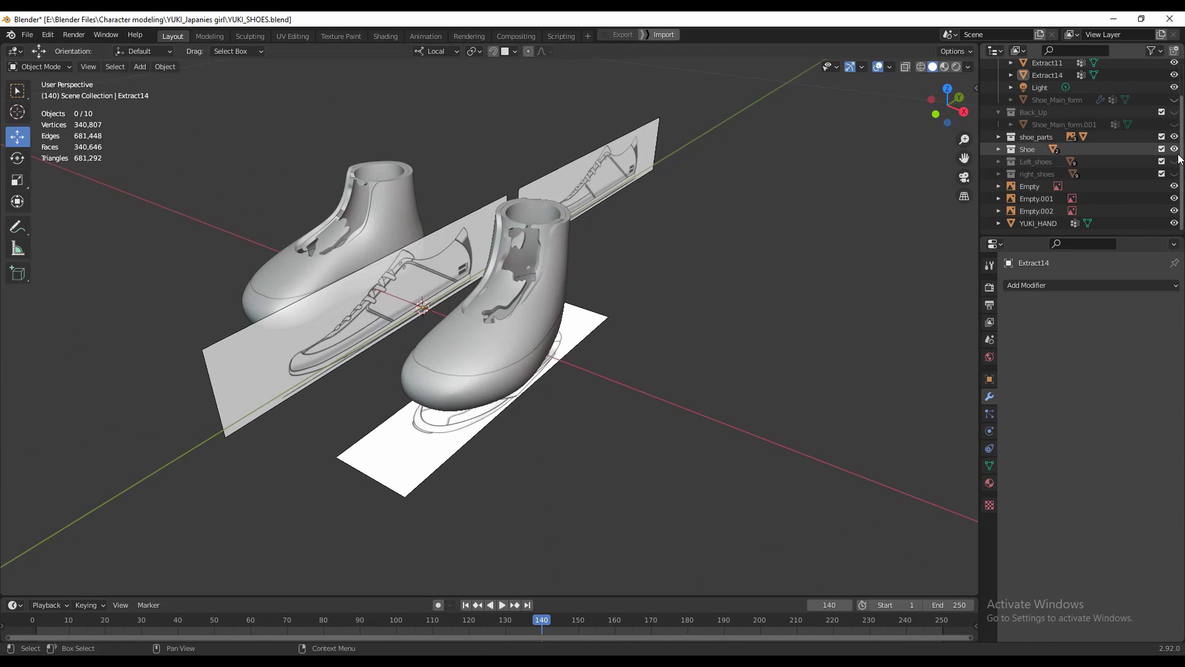
Show the Left_shoes and right_shoes collections and exclude the main Collection holding the extracted shoe sculpts.
{"action": "middle_click_drag", "start_coordinate": [524, 302], "coordinate": [506, 259]}
{"action": "scroll", "coordinate": [1087, 142], "scroll_direction": "up", "scroll_amount": 3}
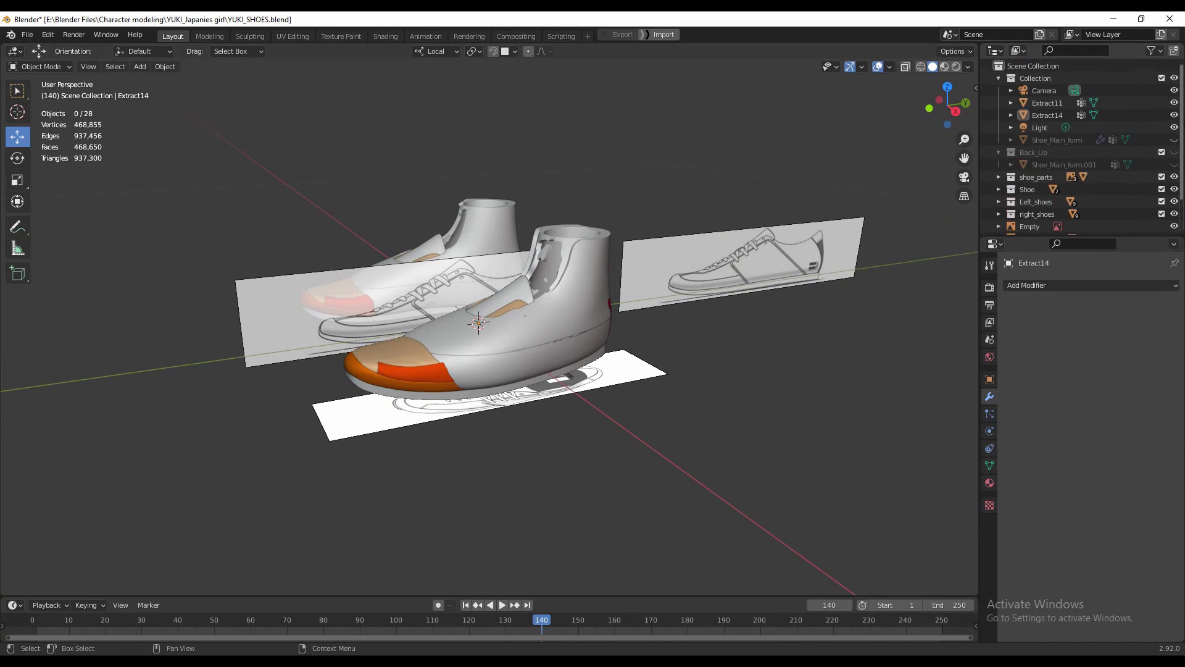
{"action": "left_click", "coordinate": [1162, 79]}
{"action": "middle_click_drag", "start_coordinate": [624, 204], "coordinate": [640, 387]}
Hide the shoe reference images and YUKI_HAND, and turn on the wireframe overlay to show the shoes' topology.
{"action": "left_click", "coordinate": [460, 385]}
{"action": "key", "text": "g"}
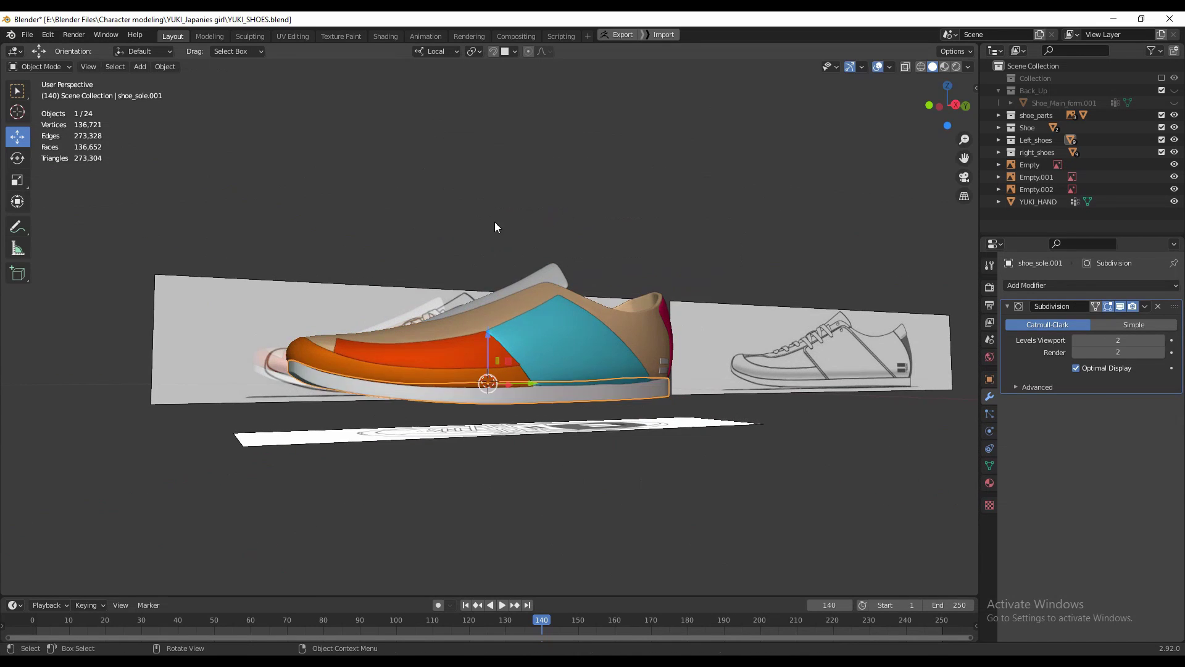
{"action": "middle_click_drag", "start_coordinate": [494, 221], "coordinate": [606, 261]}
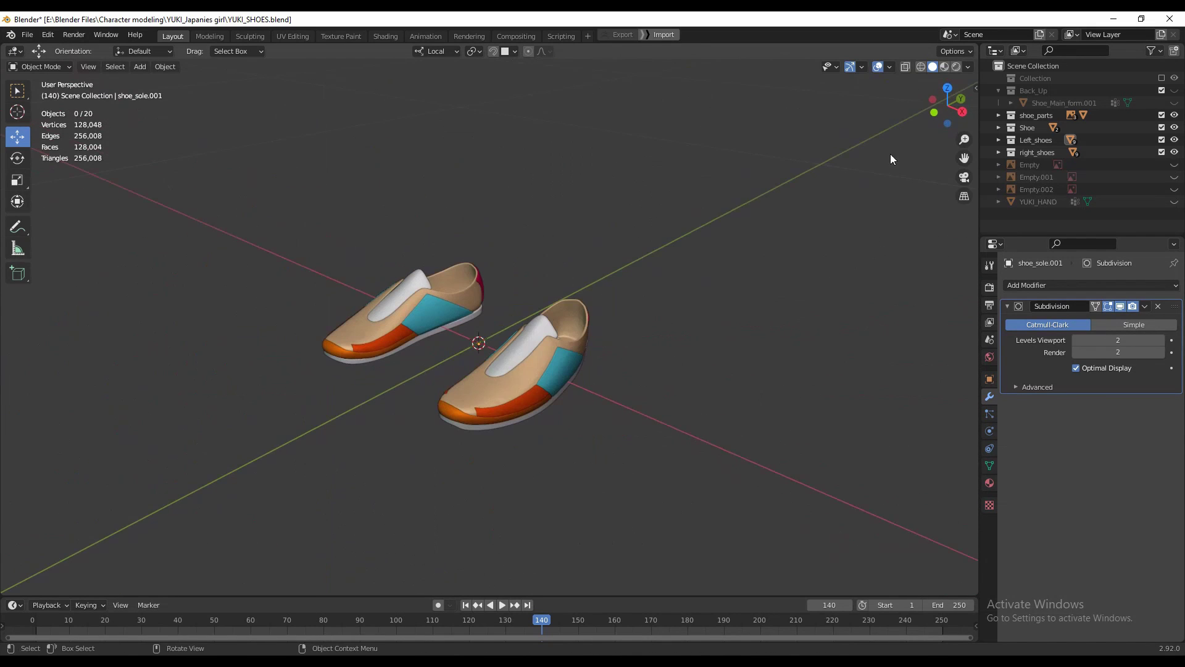
{"action": "left_click", "coordinate": [888, 68]}
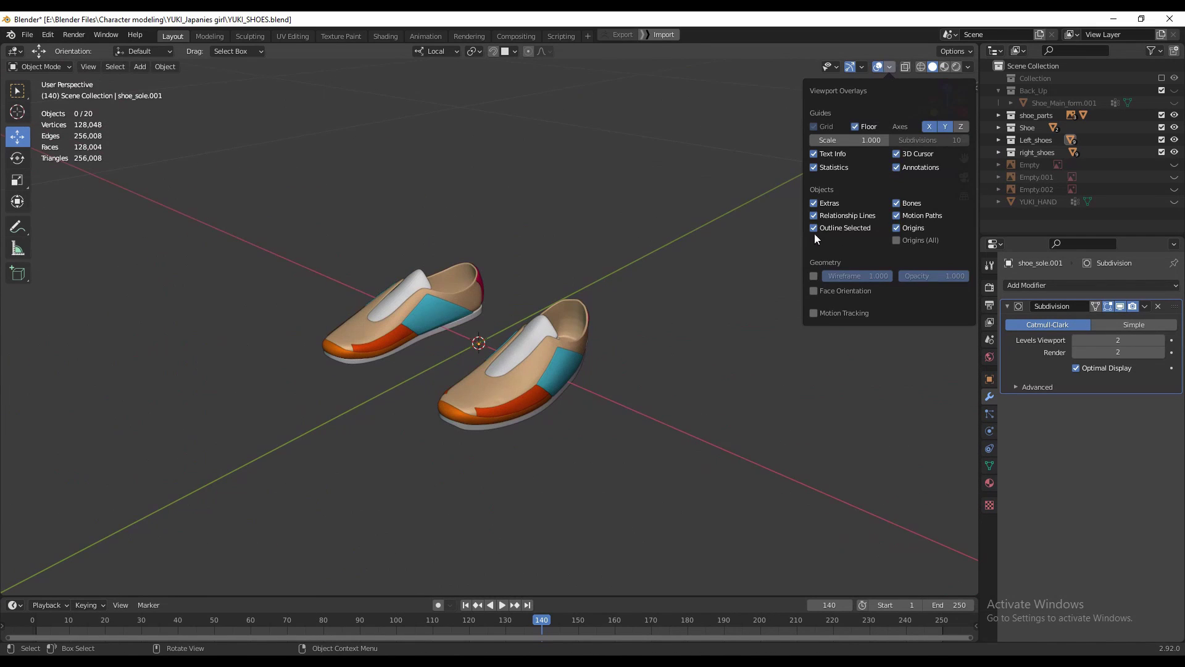
{"action": "left_click", "coordinate": [813, 276]}
{"action": "middle_click_drag", "start_coordinate": [648, 260], "coordinate": [642, 284]}
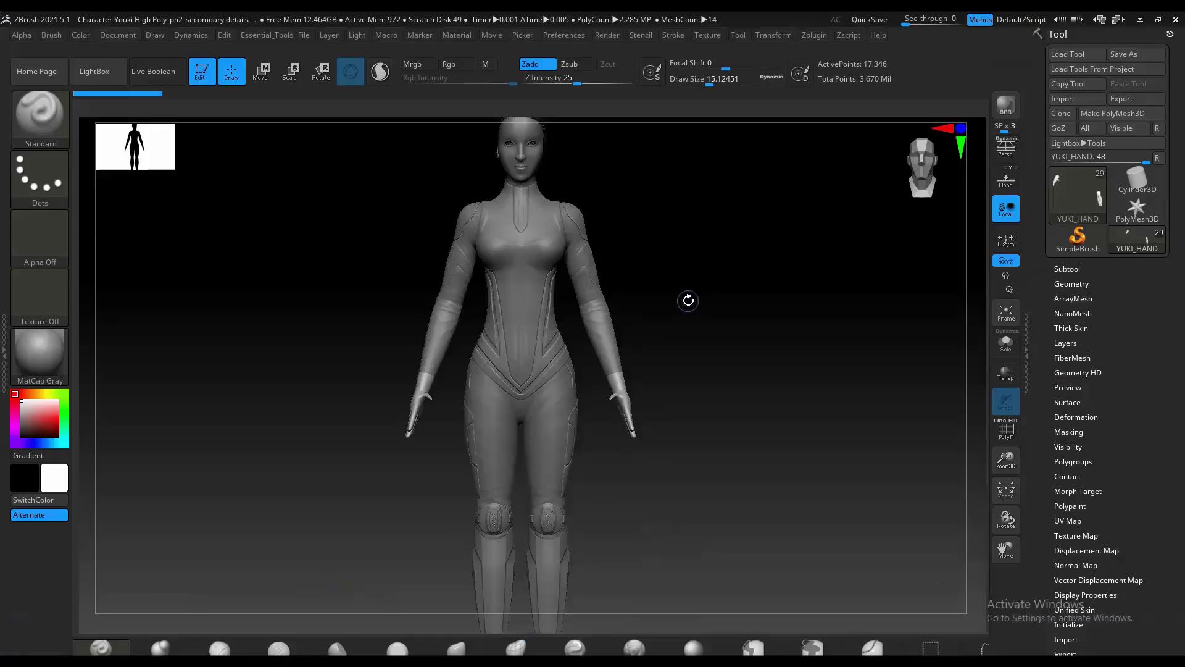
Switch to the high-poly character sculpt in ZBrush and examine the leg armor, hands and suit up close.
{"action": "left_click_drag", "start_coordinate": [686, 299], "coordinate": [624, 316]}
{"action": "left_click_drag", "start_coordinate": [687, 386], "coordinate": [528, 337], "text": "alt"}
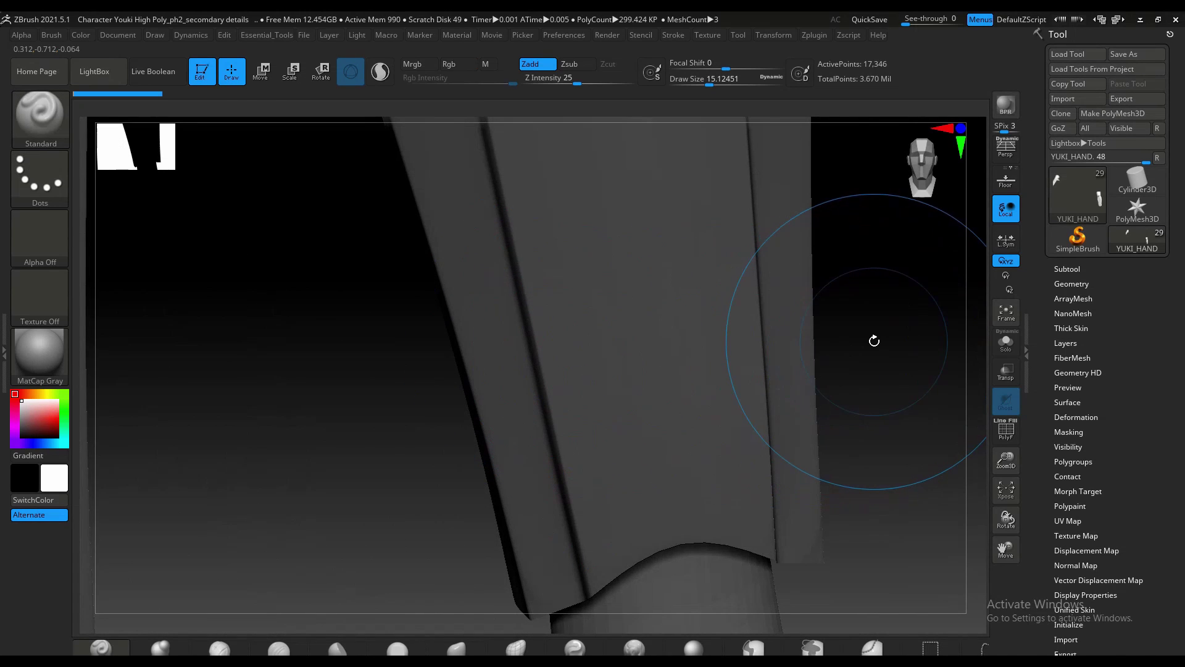
{"action": "key", "text": "f"}
{"action": "left_click_drag", "start_coordinate": [857, 342], "coordinate": [641, 354]}
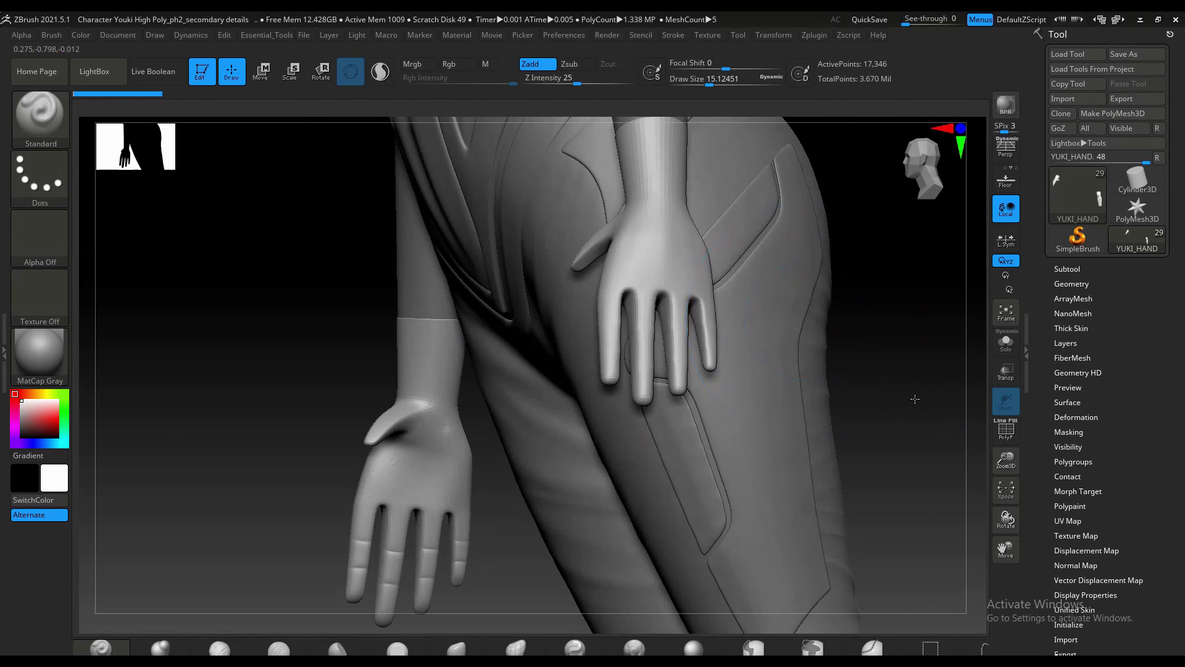
{"action": "left_click_drag", "start_coordinate": [914, 399], "coordinate": [728, 166]}
{"action": "left_click_drag", "start_coordinate": [859, 460], "coordinate": [766, 306], "text": "alt"}
{"action": "left_click_drag", "start_coordinate": [817, 377], "coordinate": [398, 328]}
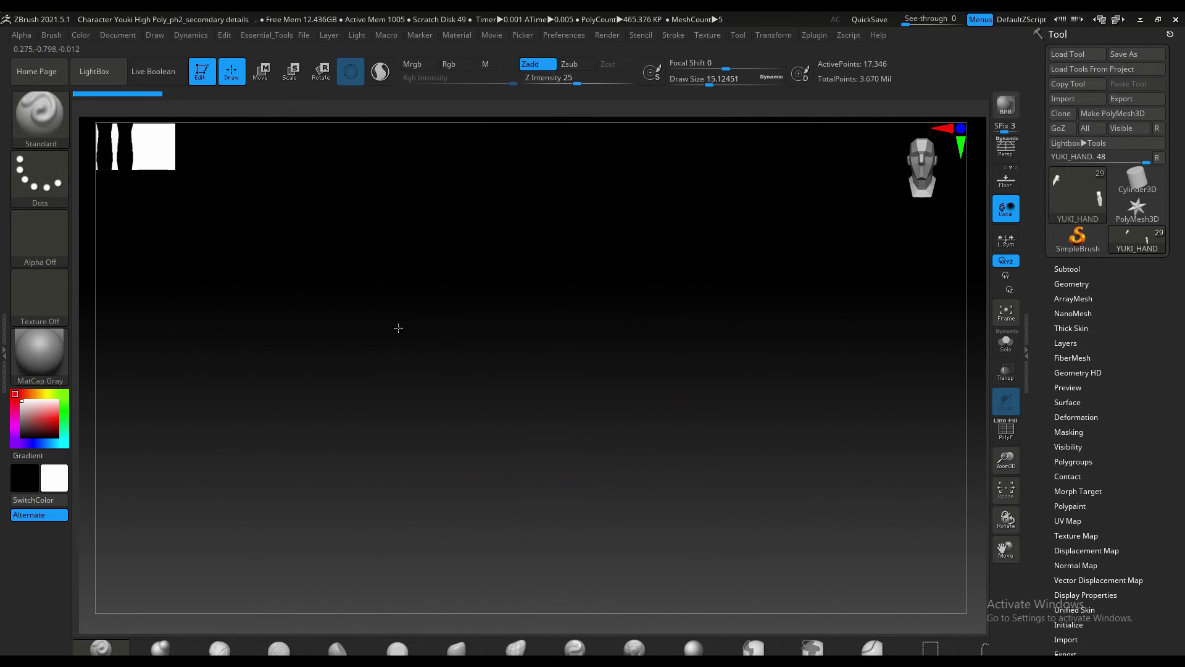
{"action": "key", "text": "f"}
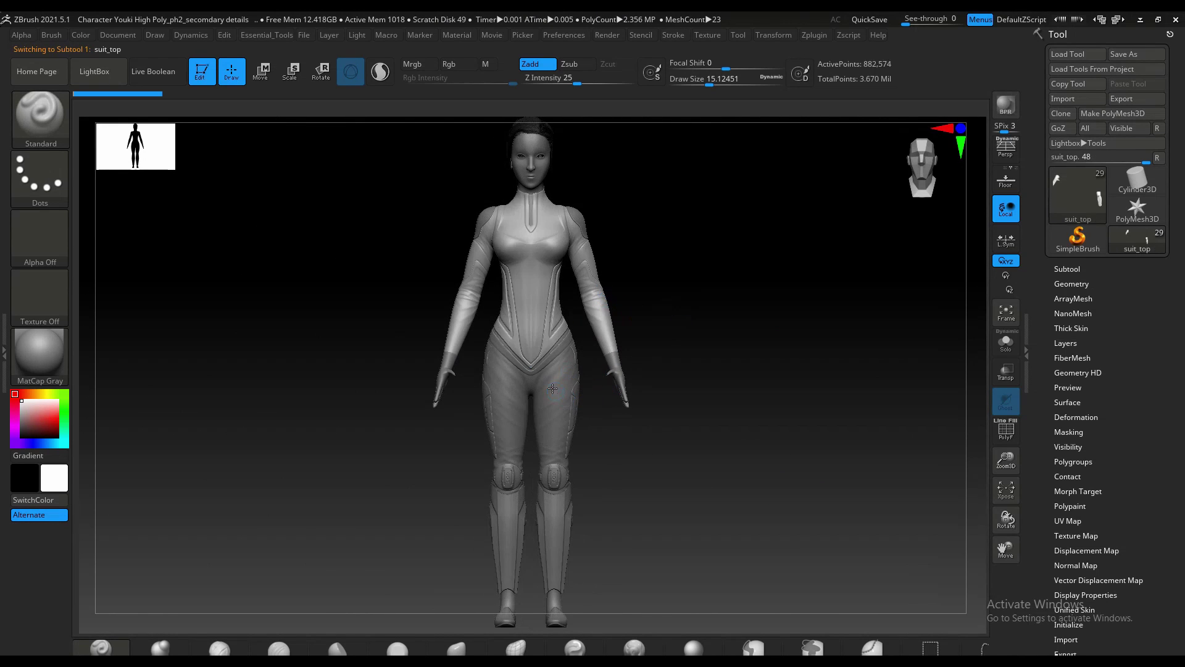
{"action": "left_click", "coordinate": [561, 528], "text": "alt"}
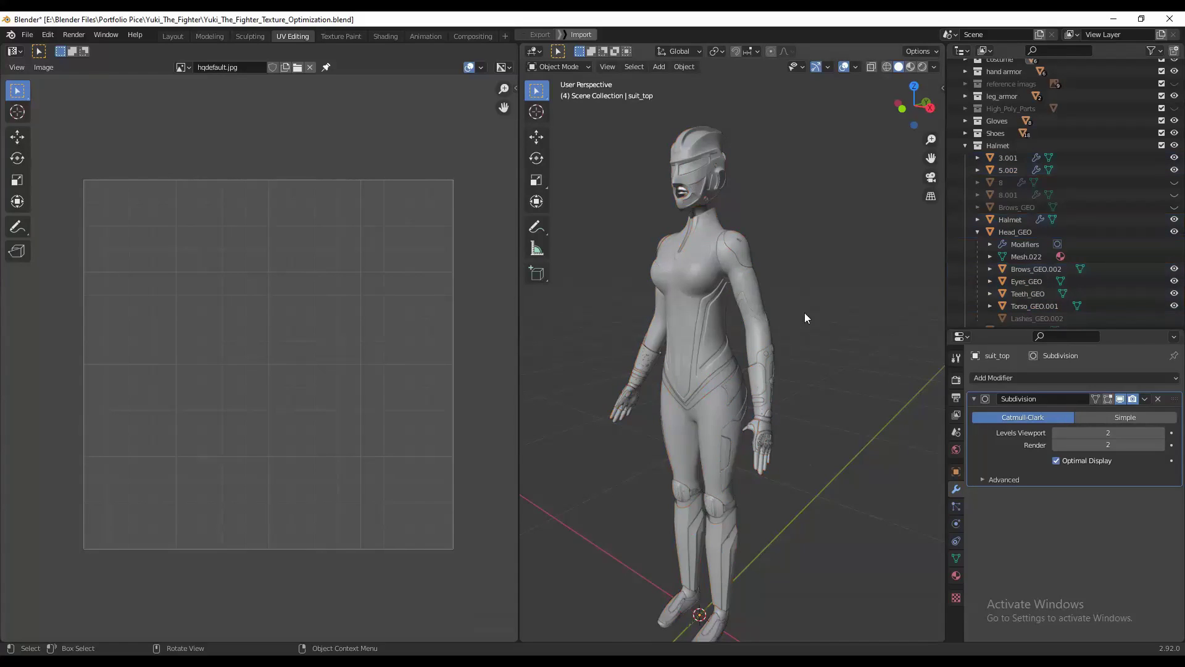
Show the combined UV layout and seams of the box-selected character parts in Edit Mode and examine the upper body.
{"action": "middle_click_drag", "start_coordinate": [805, 312], "coordinate": [786, 422]}
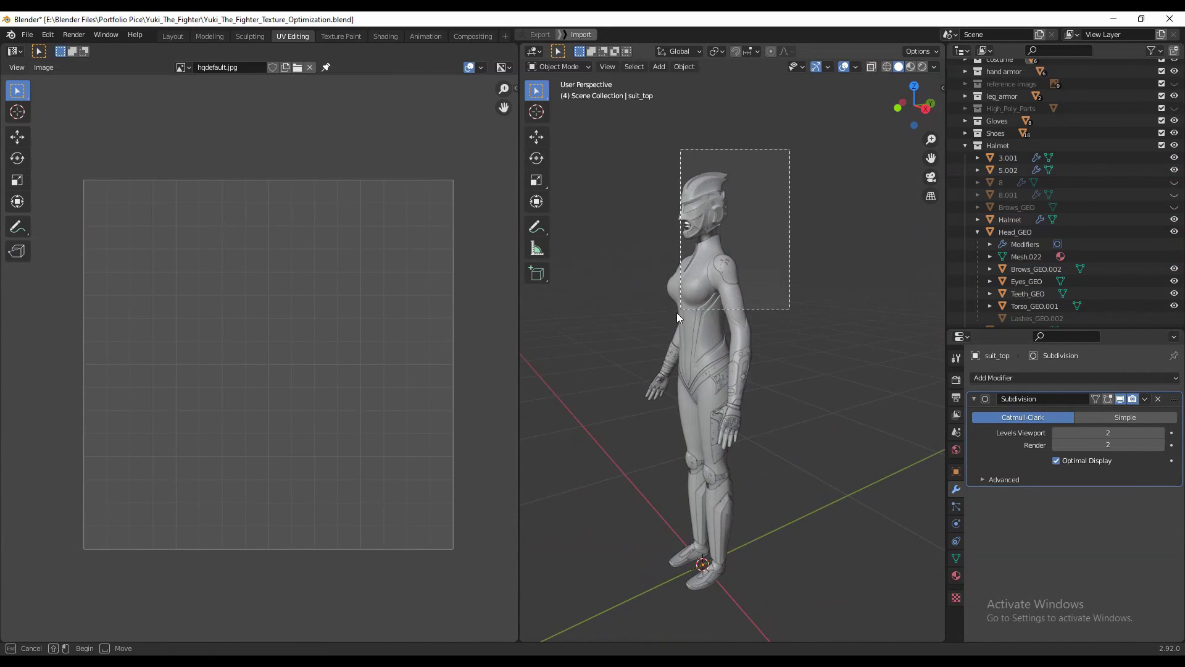
{"action": "left_click_drag", "start_coordinate": [676, 312], "coordinate": [605, 617]}
{"action": "key", "text": "Tab"}
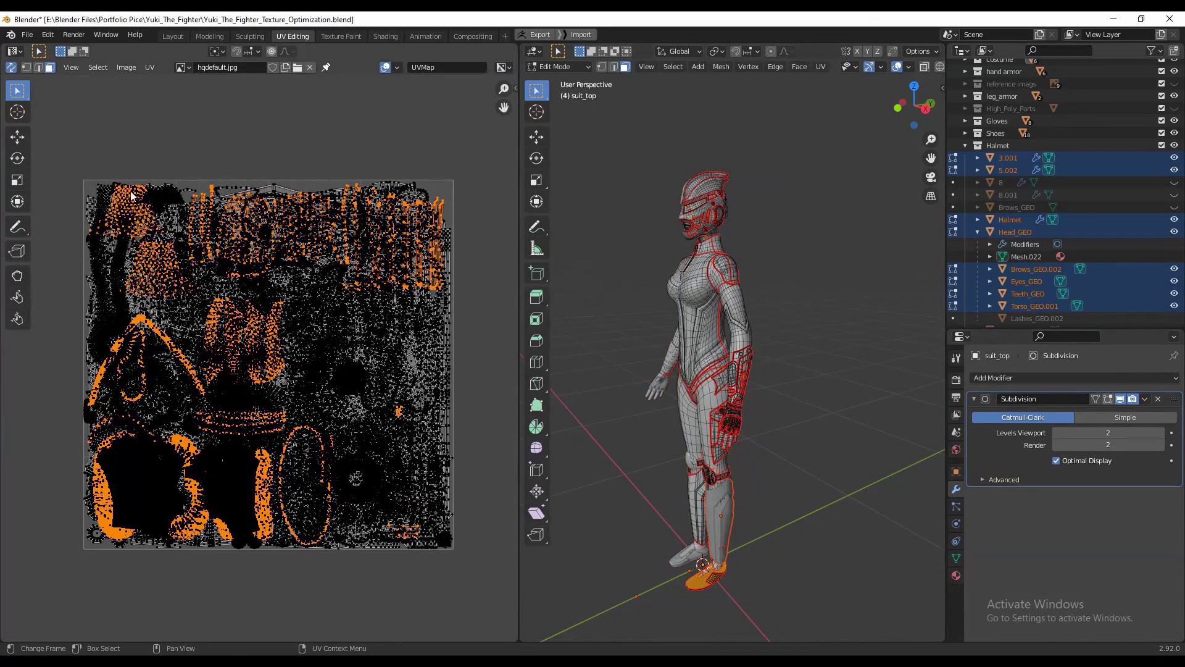
{"action": "middle_click_drag", "start_coordinate": [827, 346], "coordinate": [608, 293]}
{"action": "scroll", "coordinate": [653, 329], "scroll_direction": "up", "scroll_amount": 5}
{"action": "middle_click_drag", "start_coordinate": [774, 408], "coordinate": [710, 111], "text": "shift"}
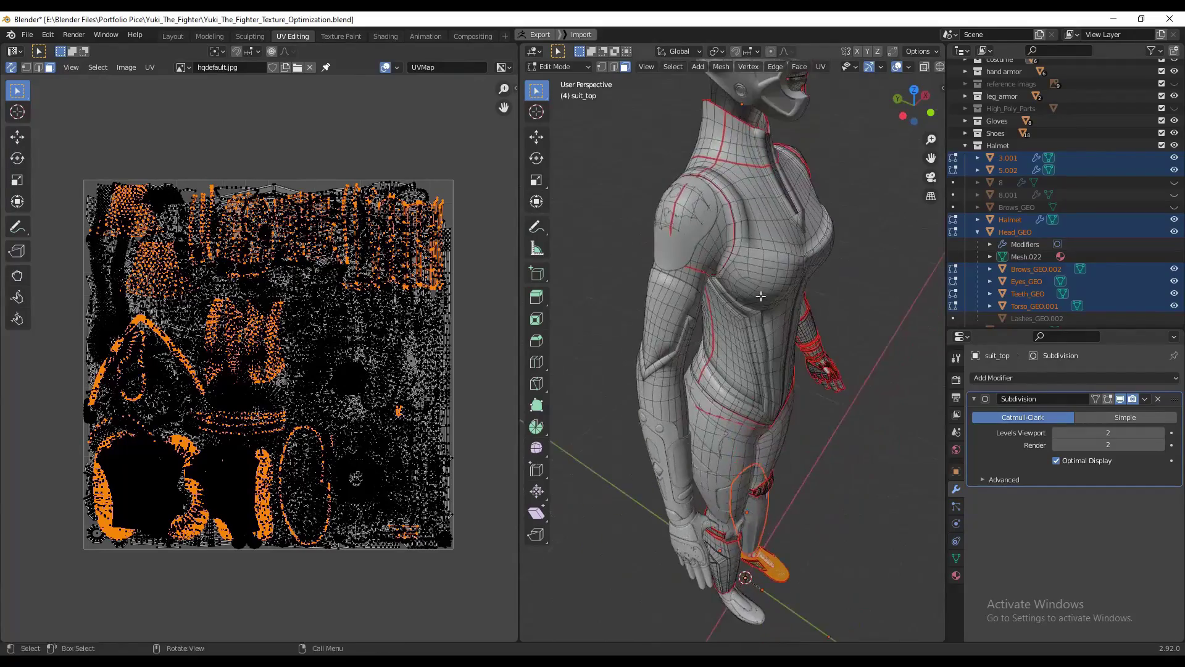
{"action": "middle_click_drag", "start_coordinate": [828, 426], "coordinate": [718, 77]}
{"action": "scroll", "coordinate": [729, 248], "scroll_direction": "down", "scroll_amount": 3}
{"action": "middle_click_drag", "start_coordinate": [729, 248], "coordinate": [637, 296], "text": "shift"}
{"action": "scroll", "coordinate": [763, 279], "scroll_direction": "down", "scroll_amount": 2}
{"action": "key", "text": "Tab"}
Show the edit-mode topology and UV layouts of the suit's leg part and of the Paint_design_1 thigh panel.
{"action": "left_click", "coordinate": [784, 494]}
{"action": "key", "text": "Tab"}
{"action": "middle_click_drag", "start_coordinate": [782, 493], "coordinate": [823, 469]}
{"action": "key", "text": "Tab"}
{"action": "left_click", "coordinate": [806, 397]}
{"action": "left_click", "coordinate": [792, 357]}
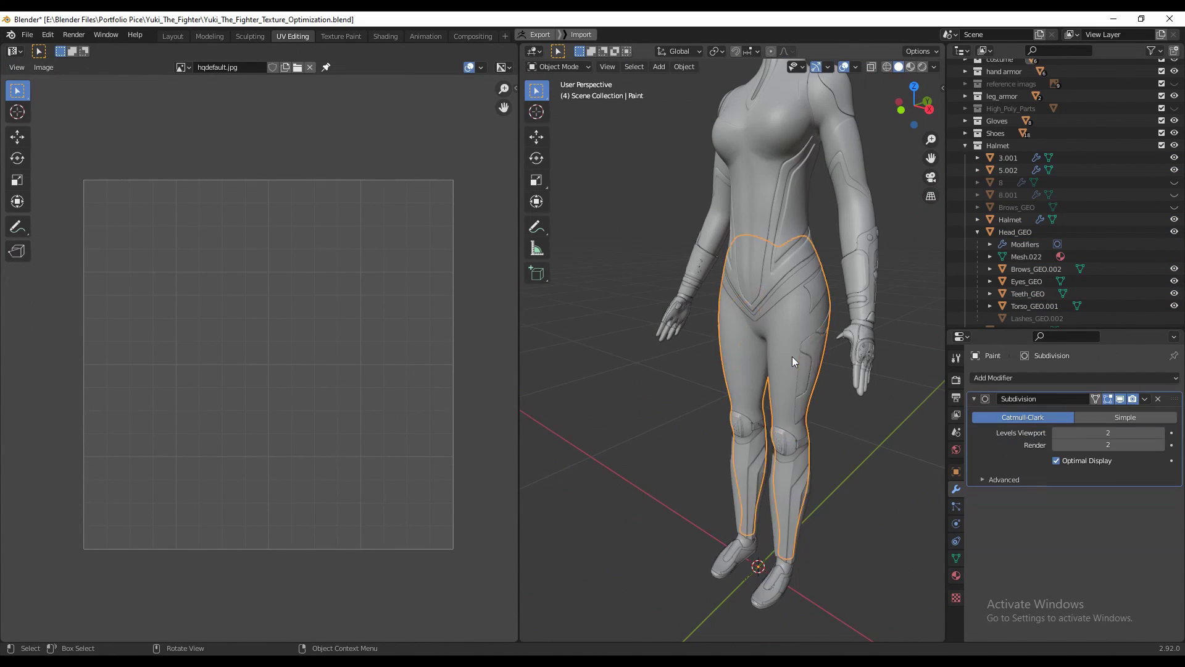
{"action": "key", "text": "Tab"}
{"action": "middle_click_drag", "start_coordinate": [792, 357], "coordinate": [793, 346]}
{"action": "key", "text": "Tab"}
{"action": "left_click", "coordinate": [794, 346]}
{"action": "key", "text": "Tab"}
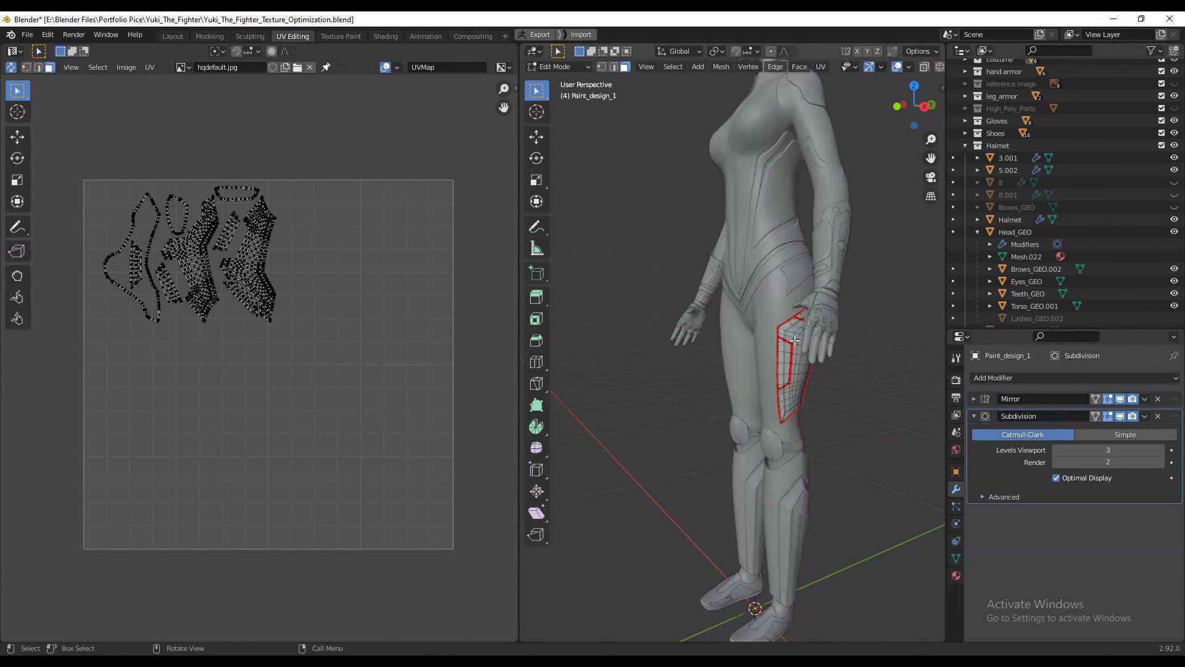
{"action": "key", "text": "Tab"}
Show the seams and UV layout of the suit_top object.
{"action": "left_click", "coordinate": [787, 191]}
{"action": "middle_click_drag", "start_coordinate": [786, 191], "coordinate": [804, 298]}
{"action": "key", "text": "Tab"}
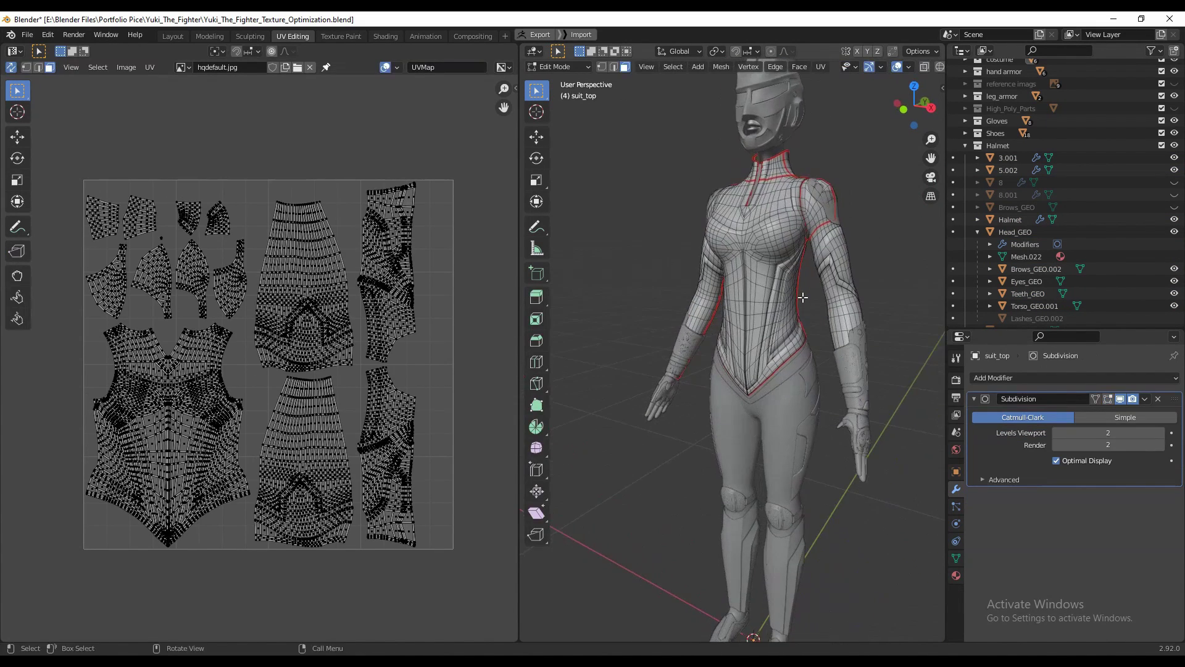
{"action": "key", "text": "Tab"}
Show the UVs of the Plane.007 forearm armor, first alone and then together with suit_top.
{"action": "left_click", "coordinate": [865, 387]}
{"action": "key", "text": "Tab"}
{"action": "key", "text": "Tab"}
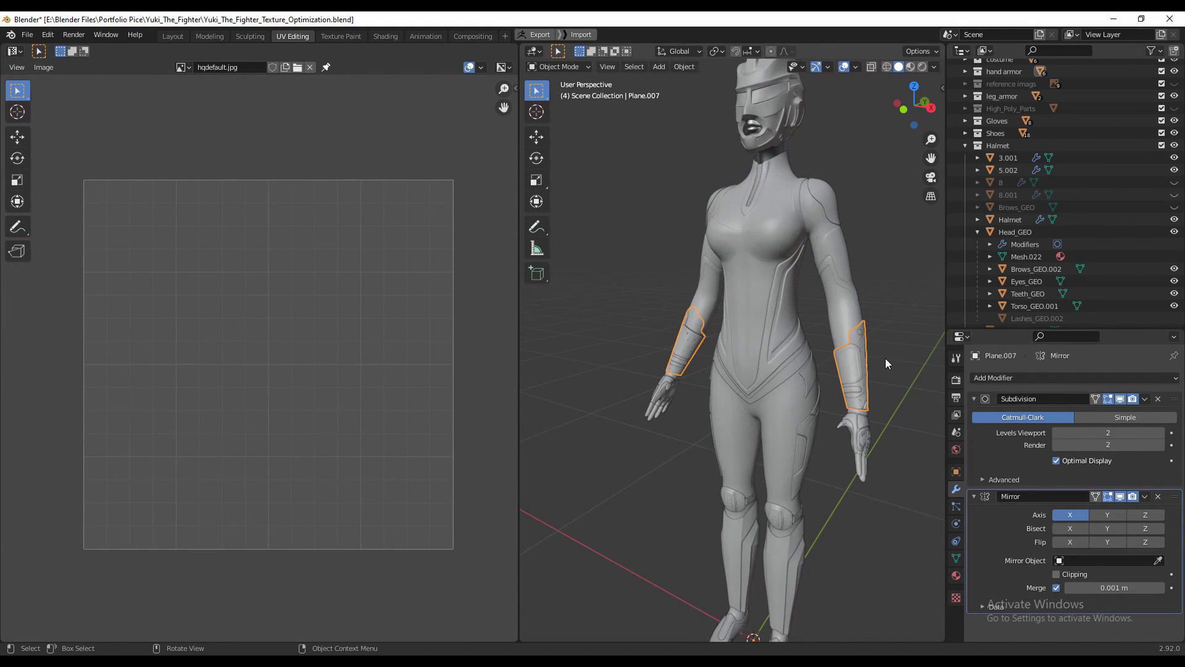
{"action": "left_click", "coordinate": [839, 286], "text": "shift"}
{"action": "key", "text": "Tab"}
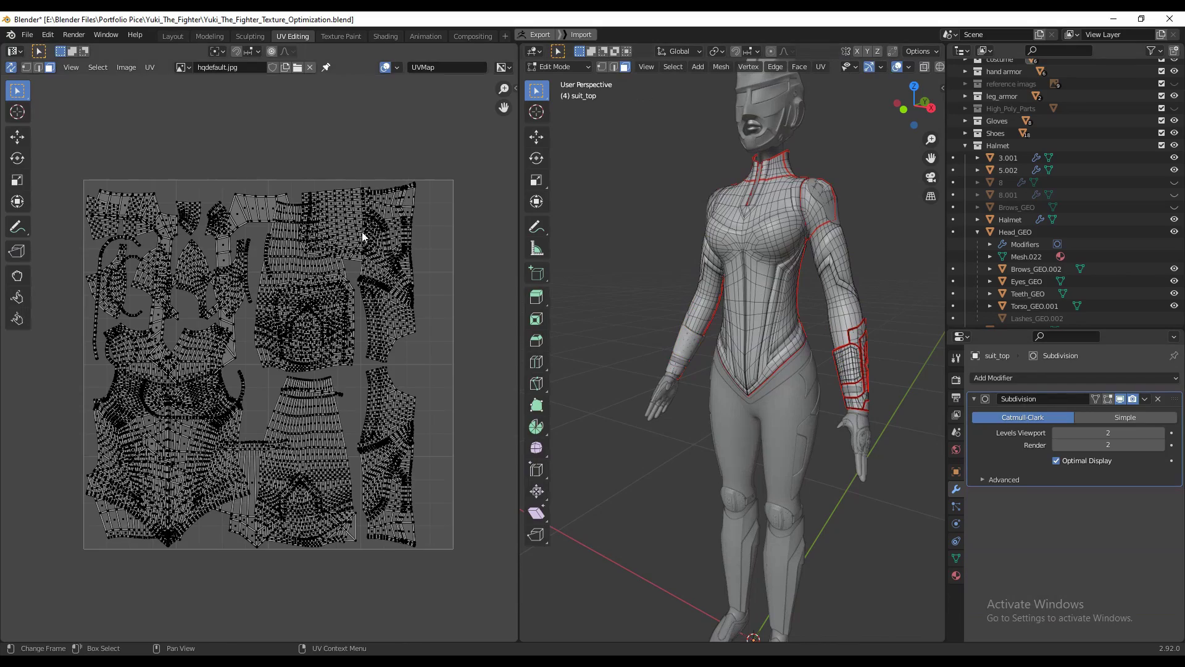
{"action": "scroll", "coordinate": [259, 364], "scroll_direction": "up", "scroll_amount": 3}
{"action": "key", "text": "Tab"}
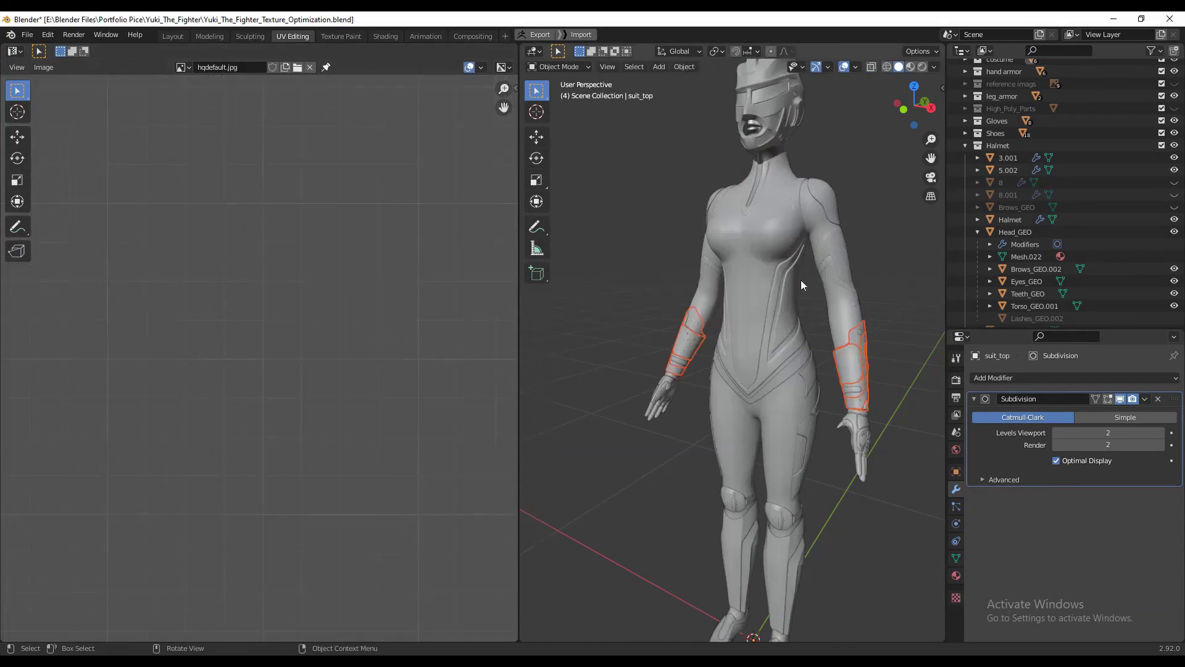
Hide the costume and gloves so only the armor, helmet and shoes remain in the viewport.
{"action": "key", "text": "h"}
{"action": "left_click", "coordinate": [843, 433]}
{"action": "key", "text": "h"}
Select all the forearm armor pieces and examine their combined UV layout and seams.
{"action": "key", "text": "b"}
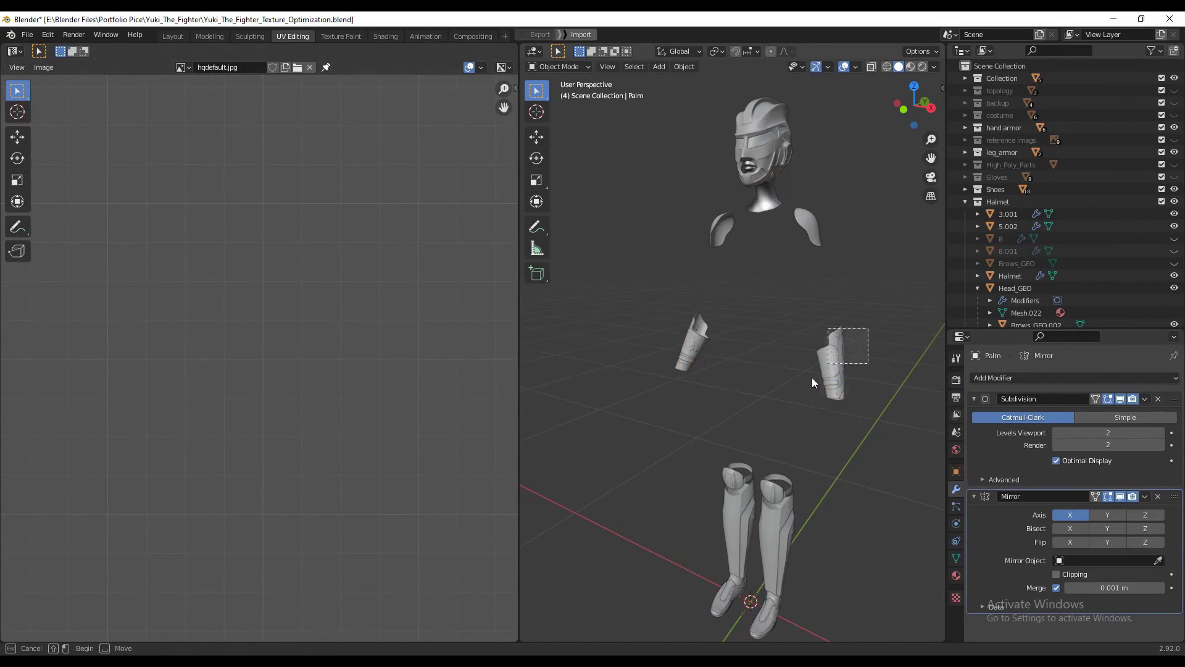
{"action": "middle_click_drag", "start_coordinate": [860, 360], "coordinate": [807, 360]}
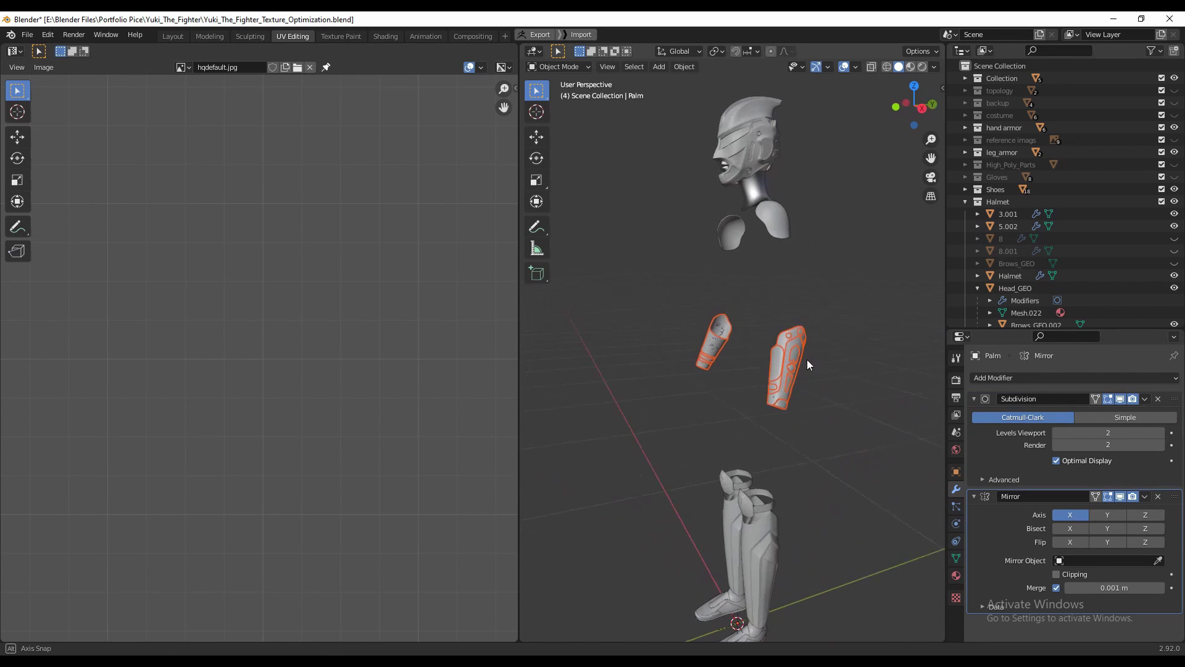
{"action": "middle_click_drag", "start_coordinate": [830, 318], "coordinate": [828, 375]}
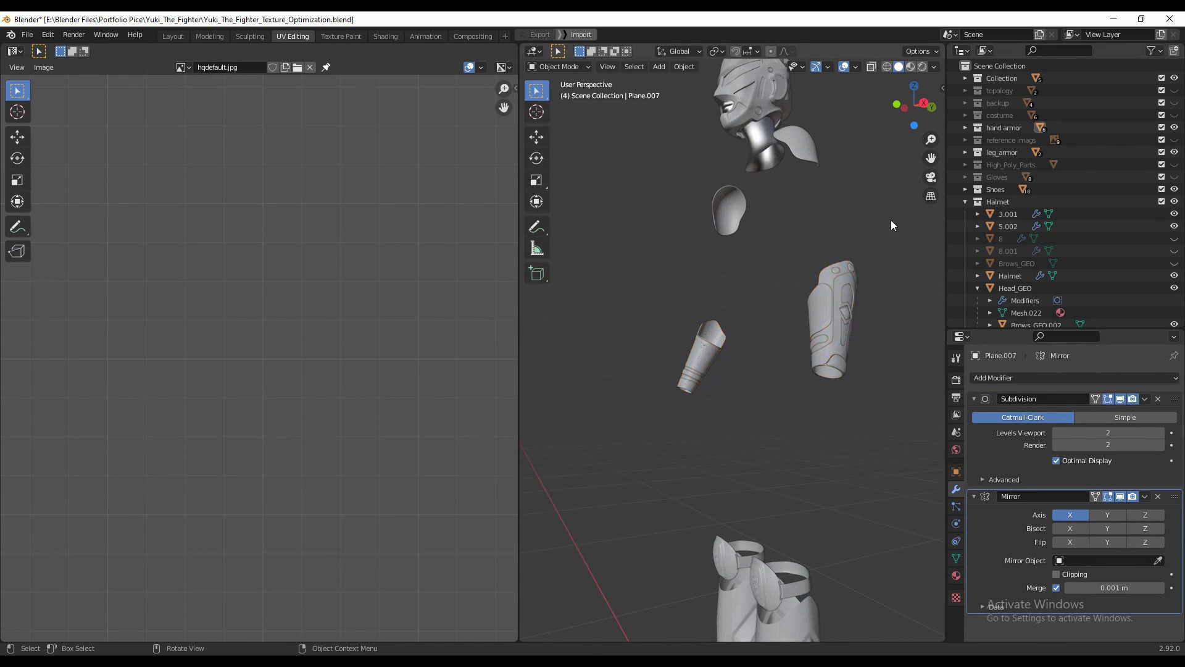
{"action": "left_click_drag", "start_coordinate": [891, 212], "coordinate": [754, 437]}
{"action": "key", "text": "Tab"}
{"action": "scroll", "coordinate": [414, 246], "scroll_direction": "down", "scroll_amount": 3}
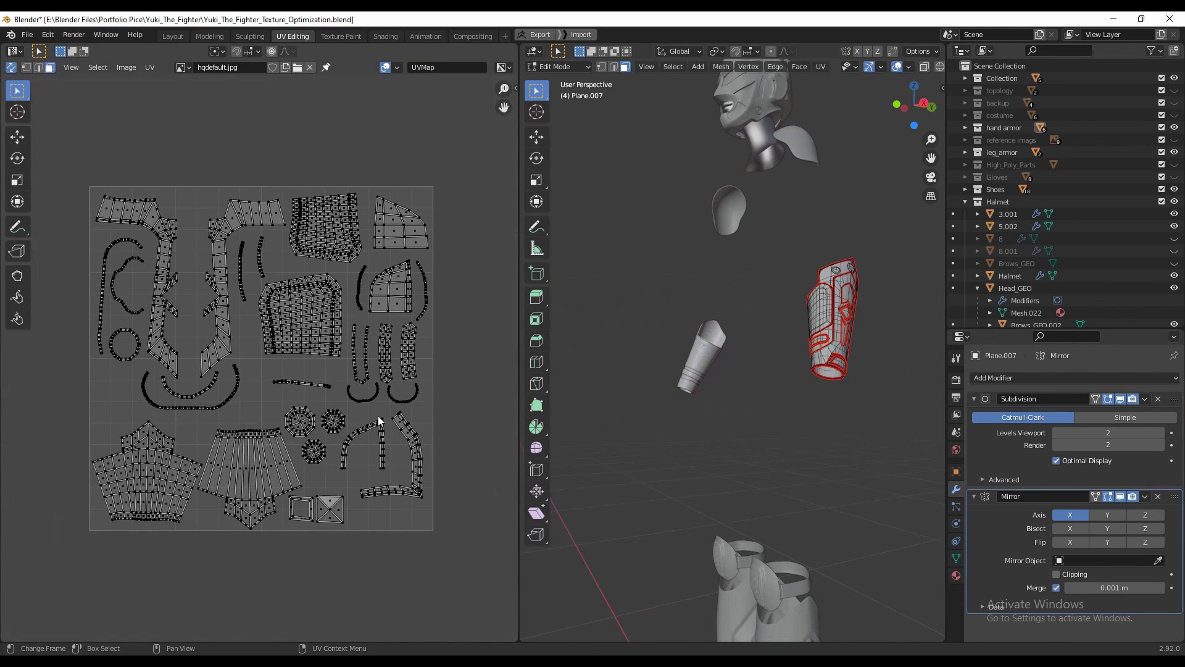
{"action": "middle_click_drag", "start_coordinate": [259, 330], "coordinate": [277, 346]}
{"action": "key", "text": "Tab"}
Check the UVs of the Plane.010 forearm piece and of the whole forearm armor, and box-select the shoe near the origin.
{"action": "left_click", "coordinate": [828, 307]}
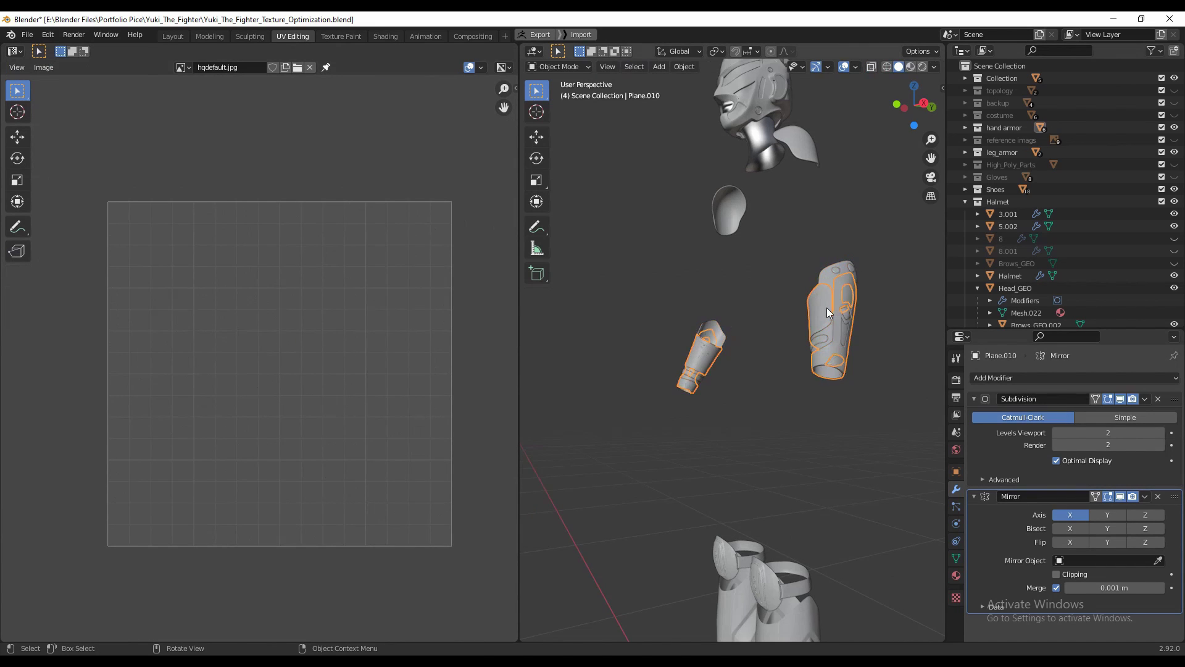
{"action": "key", "text": "Tab"}
{"action": "key", "text": "Tab"}
{"action": "left_click_drag", "start_coordinate": [920, 232], "coordinate": [787, 455]}
{"action": "key", "text": "Tab"}
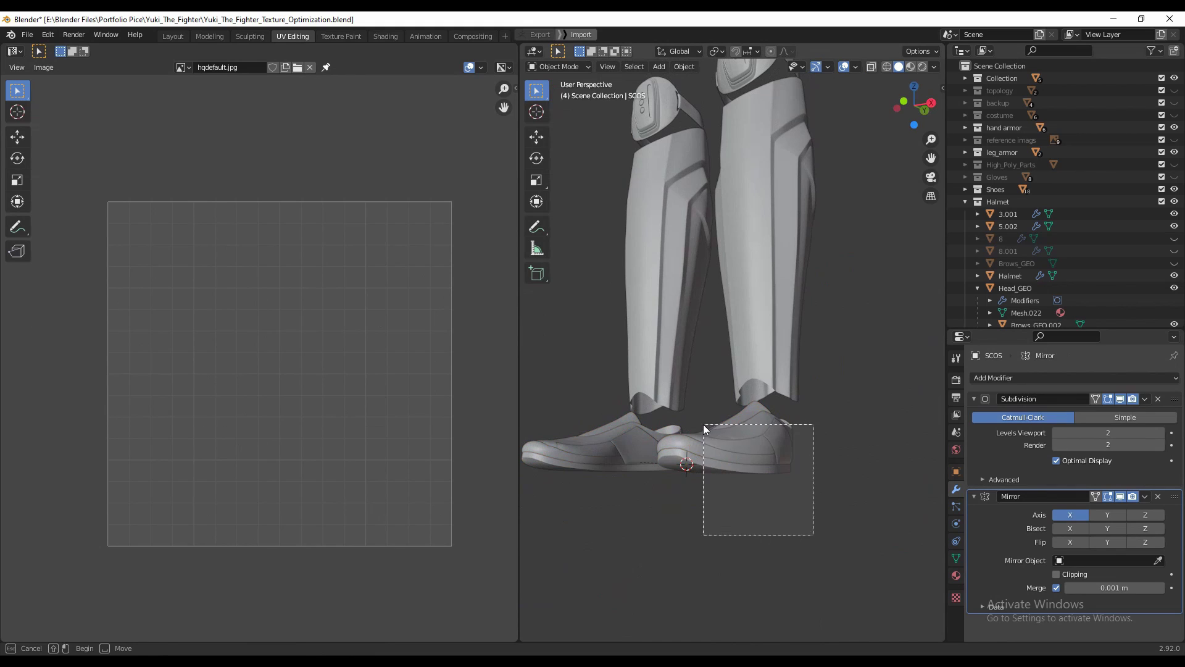
{"action": "left_click_drag", "start_coordinate": [704, 425], "coordinate": [702, 425]}
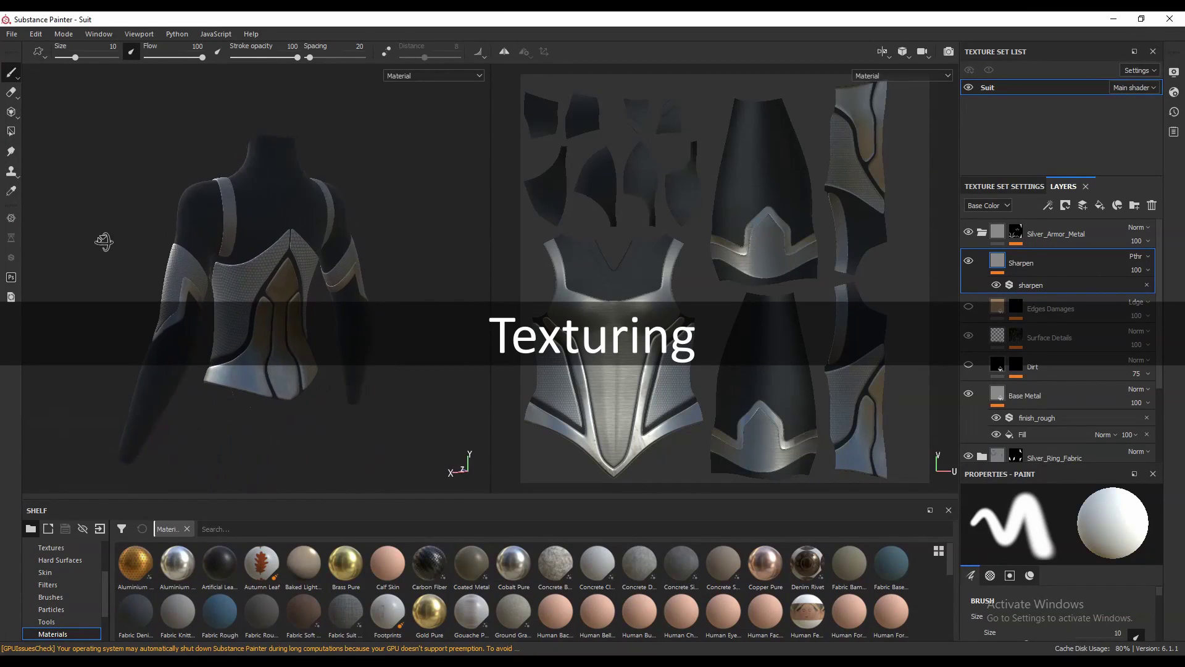
Switch to the Suit project in Substance Painter and examine the textured suit top from the front, side and back.
{"action": "left_click_drag", "start_coordinate": [104, 241], "coordinate": [60, 254], "text": "alt"}
{"action": "left_click_drag", "start_coordinate": [434, 279], "coordinate": [142, 255], "text": "alt"}
{"action": "mouse_move", "coordinate": [467, 264]}
{"action": "right_mouse_down", "text": "shift"}
{"action": "mouse_move", "coordinate": [394, 263]}
{"action": "mouse_move", "coordinate": [479, 275]}
{"action": "mouse_move", "coordinate": [466, 276]}
{"action": "right_mouse_up", "text": "shift"}
{"action": "mouse_move", "coordinate": [465, 276]}
{"action": "left_mouse_down", "text": "alt"}
{"action": "mouse_move", "coordinate": [71, 264]}
{"action": "mouse_move", "coordinate": [3, 284]}
{"action": "left_mouse_up", "text": "alt"}
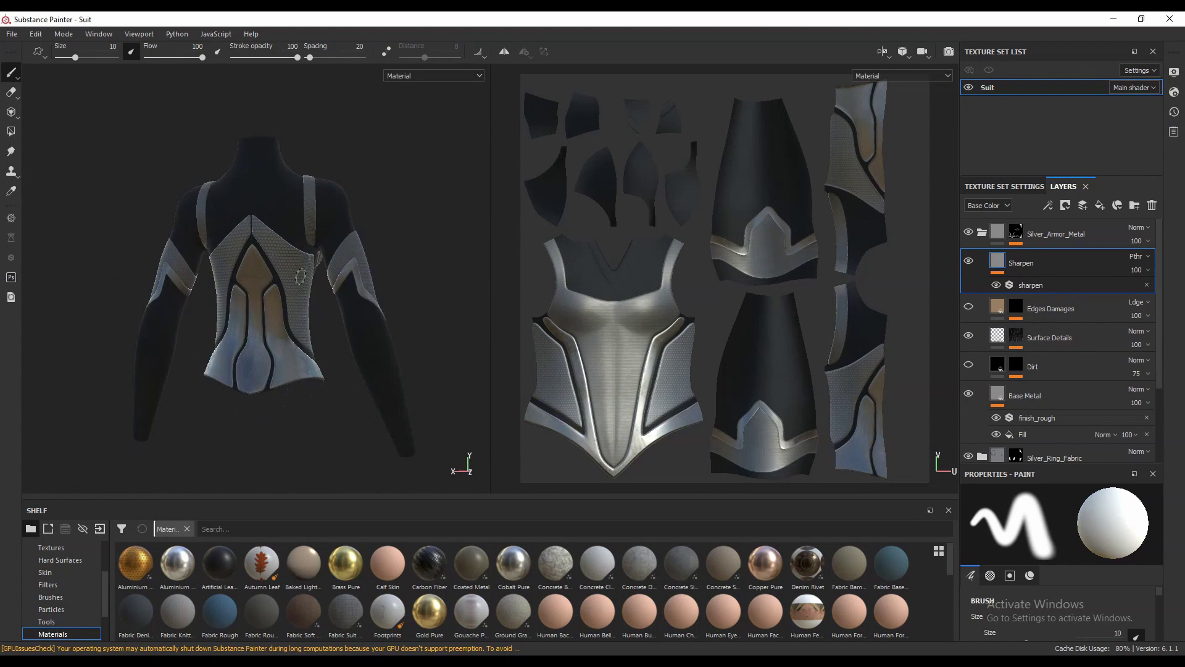
{"action": "mouse_move", "coordinate": [450, 268]}
{"action": "right_mouse_down", "text": "shift"}
{"action": "mouse_move", "coordinate": [371, 252]}
{"action": "mouse_move", "coordinate": [389, 253]}
{"action": "right_mouse_up", "text": "shift"}
{"action": "left_click_drag", "start_coordinate": [389, 259], "coordinate": [302, 272], "text": "alt"}
{"action": "right_click_drag", "start_coordinate": [729, 265], "coordinate": [669, 263], "text": "shift"}
{"action": "left_click_drag", "start_coordinate": [398, 263], "coordinate": [283, 271], "text": "alt"}
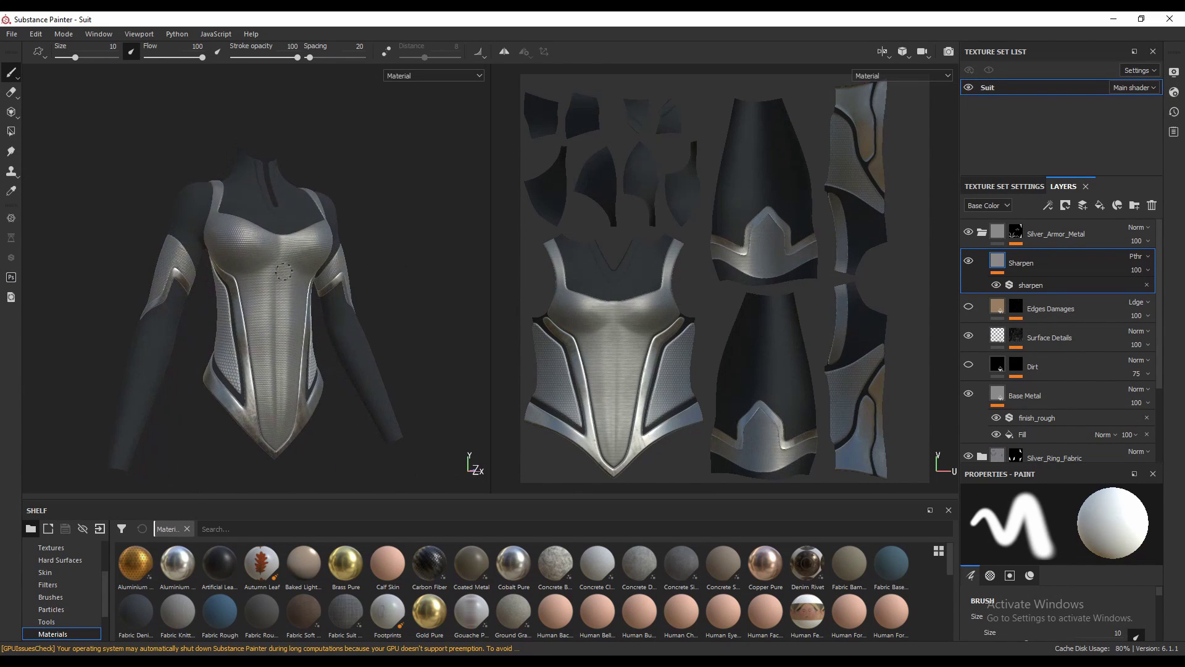
{"action": "middle_click_drag", "start_coordinate": [402, 287], "coordinate": [399, 279], "text": "alt"}
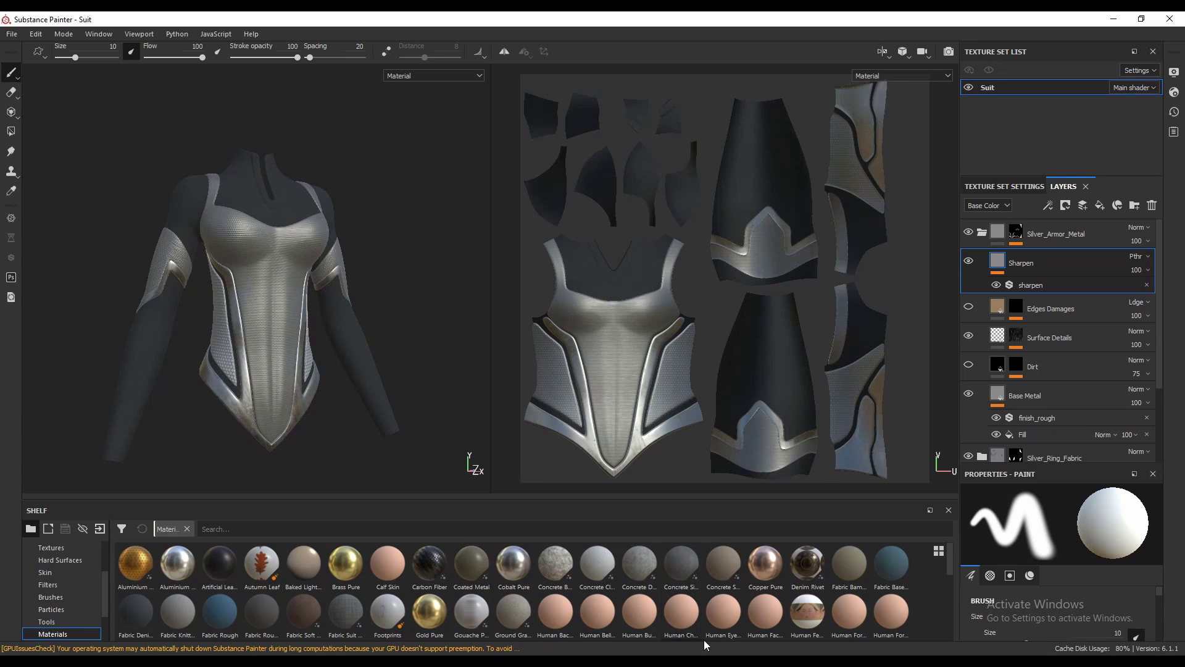
Show the textured leg armor in the LEG_ARMOR project and switch to the Hand_Armor project.
{"action": "mouse_move", "coordinate": [714, 659]}
{"action": "left_click", "coordinate": [747, 635]}
{"action": "left_click_drag", "start_coordinate": [279, 295], "coordinate": [366, 316], "text": "alt"}
{"action": "left_click", "coordinate": [712, 659]}
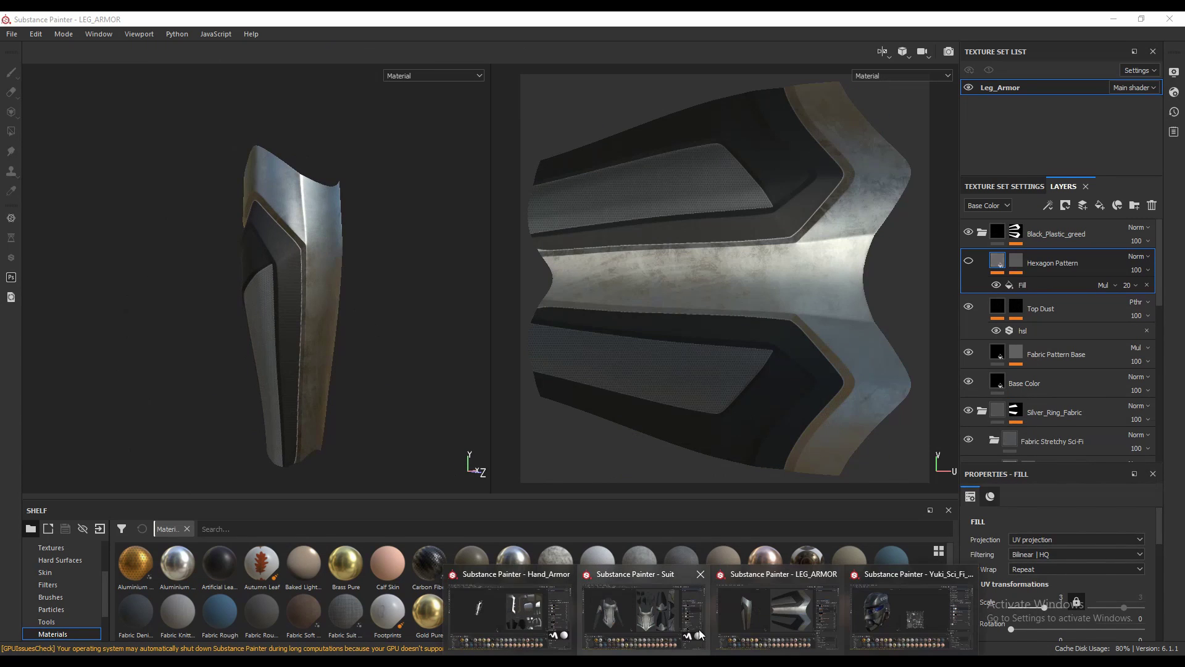
{"action": "left_click", "coordinate": [568, 611]}
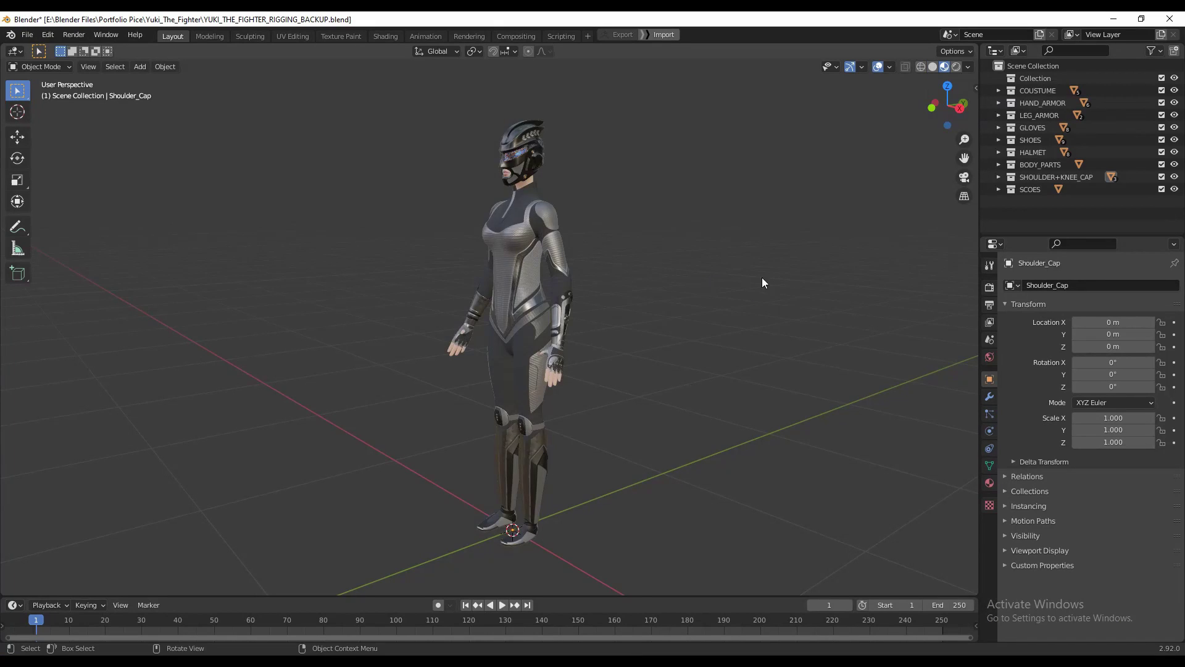
Switch to the textured character in Blender, select suit_top and show it in the Shading workspace.
{"action": "mouse_move", "coordinate": [762, 282]}
{"action": "middle_mouse_down"}
{"action": "mouse_move", "coordinate": [741, 301]}
{"action": "mouse_move", "coordinate": [794, 308]}
{"action": "mouse_move", "coordinate": [719, 285]}
{"action": "mouse_move", "coordinate": [664, 285]}
{"action": "mouse_move", "coordinate": [710, 297]}
{"action": "mouse_move", "coordinate": [657, 379]}
{"action": "mouse_move", "coordinate": [566, 231]}
{"action": "middle_mouse_up"}
{"action": "scroll", "coordinate": [753, 282], "scroll_direction": "up", "scroll_amount": 2}
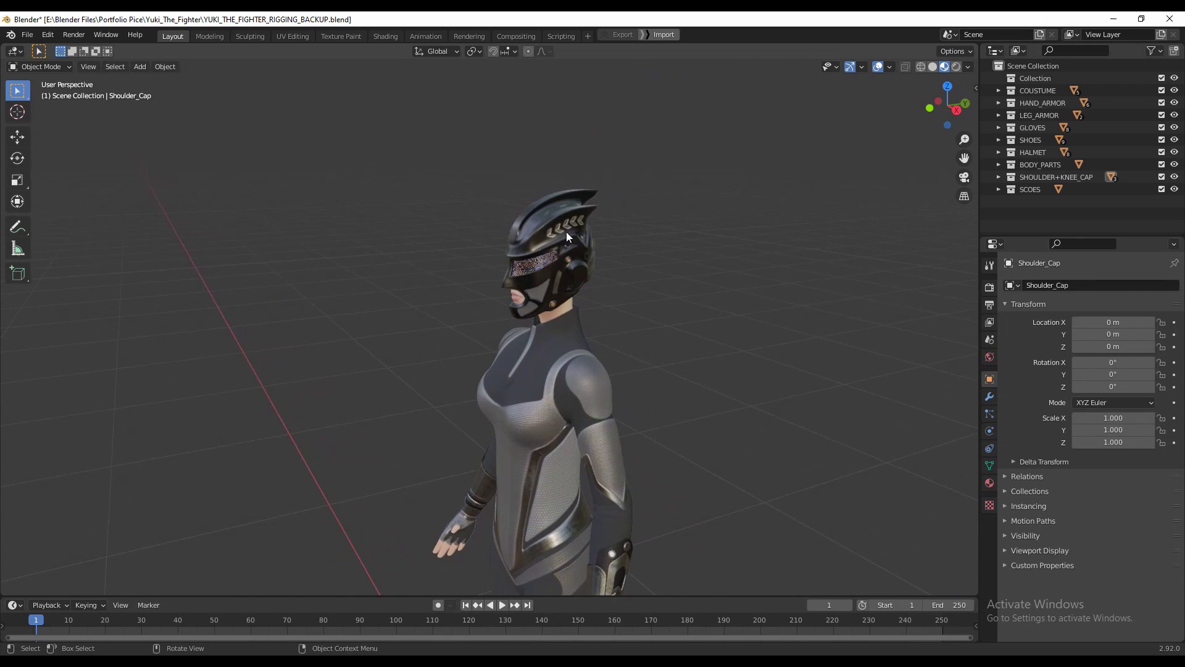
{"action": "left_click", "coordinate": [545, 222]}
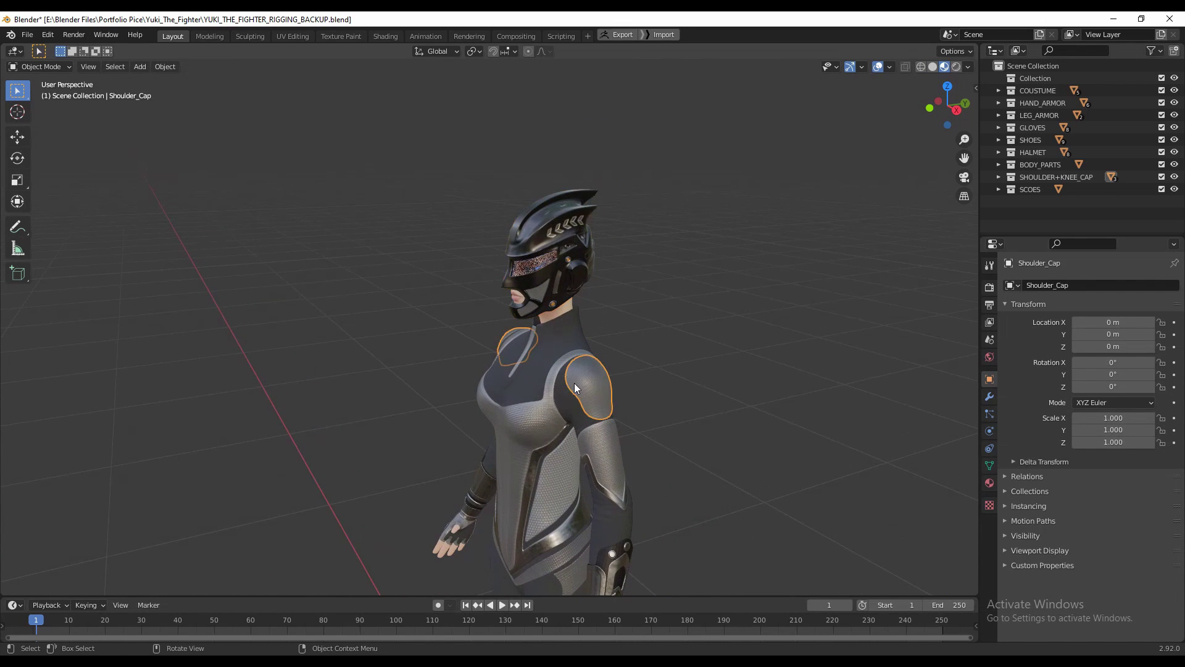
{"action": "left_click", "coordinate": [569, 405]}
{"action": "left_click", "coordinate": [386, 36]}
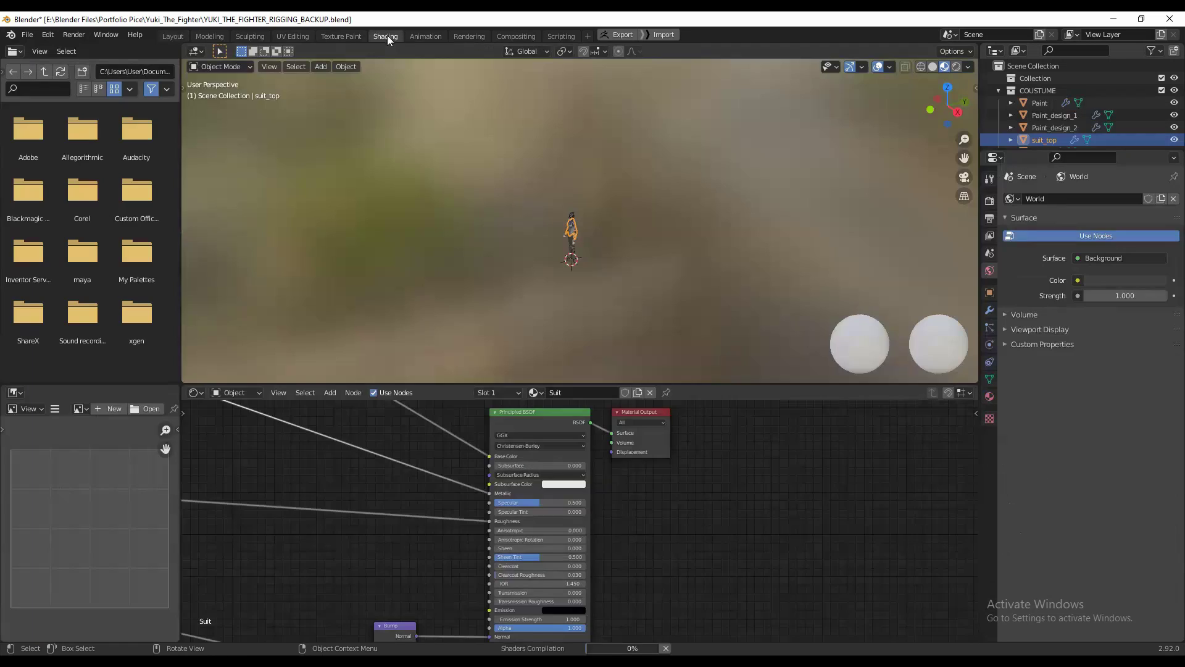
{"action": "mouse_move", "coordinate": [579, 208]}
{"action": "middle_mouse_down", "text": "ctrl"}
{"action": "mouse_move", "coordinate": [599, 169]}
{"action": "mouse_move", "coordinate": [587, 203]}
{"action": "mouse_move", "coordinate": [591, 190]}
{"action": "middle_mouse_up", "text": "ctrl"}
{"action": "scroll", "coordinate": [592, 203], "scroll_direction": "up", "scroll_amount": 2}
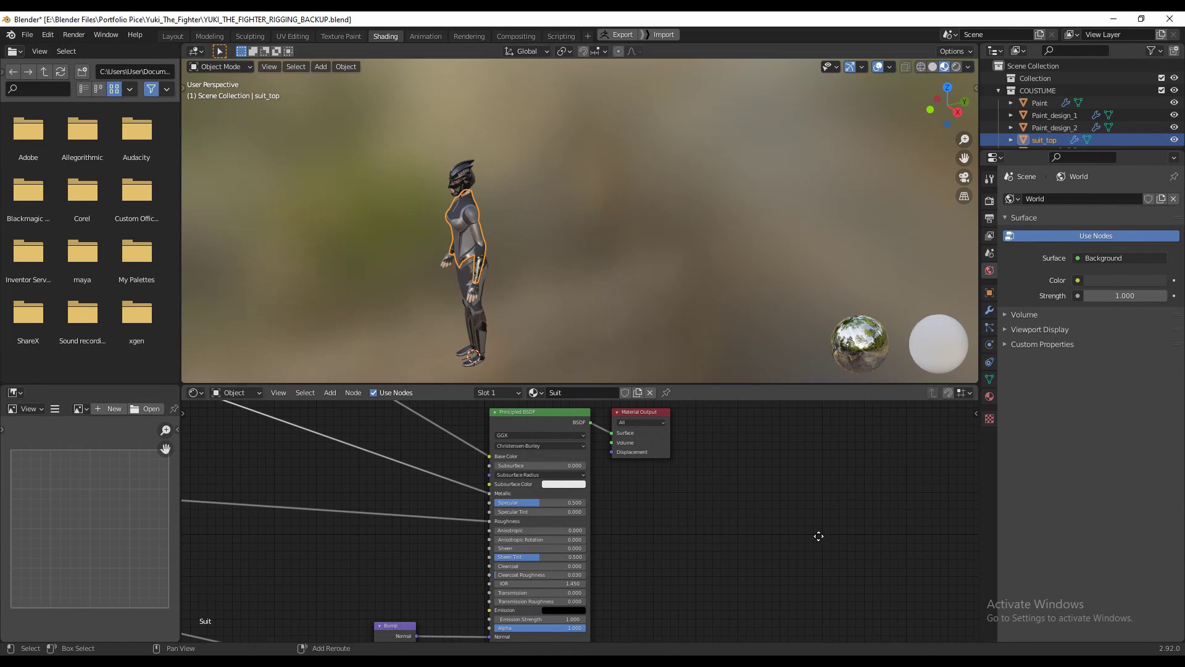
Examine the Suit material's node tree, including the image textures feeding the Principled BSDF.
{"action": "scroll", "coordinate": [741, 524], "scroll_direction": "down", "scroll_amount": 4}
{"action": "scroll", "coordinate": [693, 460], "scroll_direction": "down", "scroll_amount": 3}
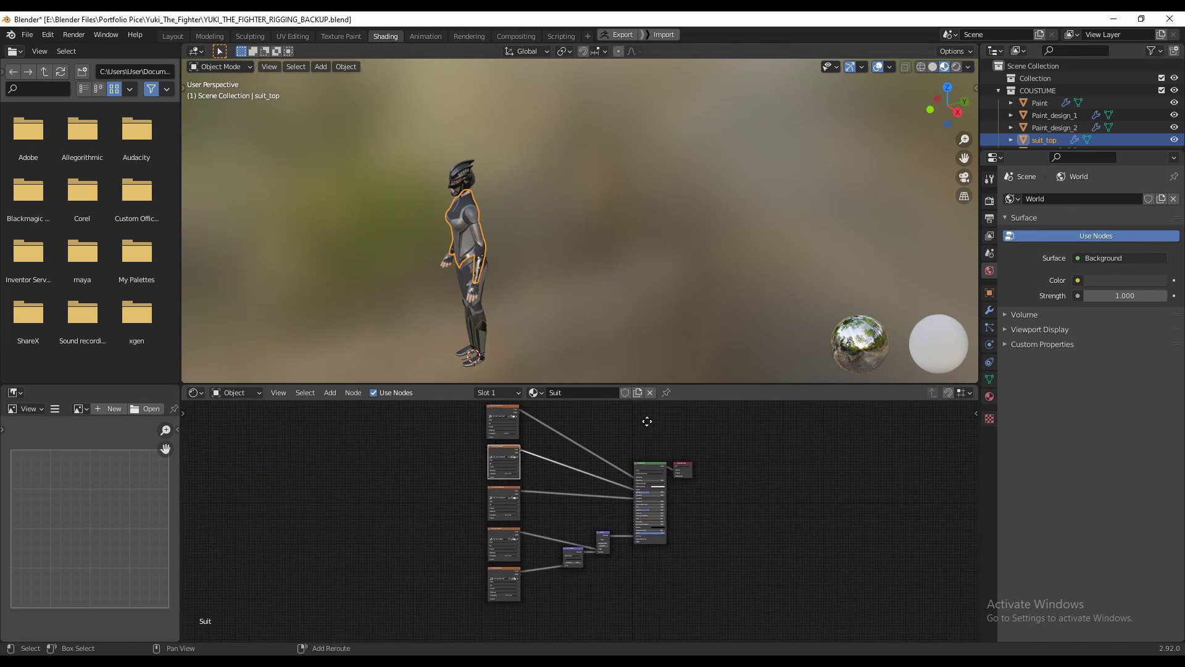
{"action": "scroll", "coordinate": [631, 630], "scroll_direction": "up", "scroll_amount": 5}
{"action": "middle_click_drag", "start_coordinate": [619, 485], "coordinate": [639, 623], "text": "shift"}
{"action": "scroll", "coordinate": [600, 510], "scroll_direction": "up", "scroll_amount": 2}
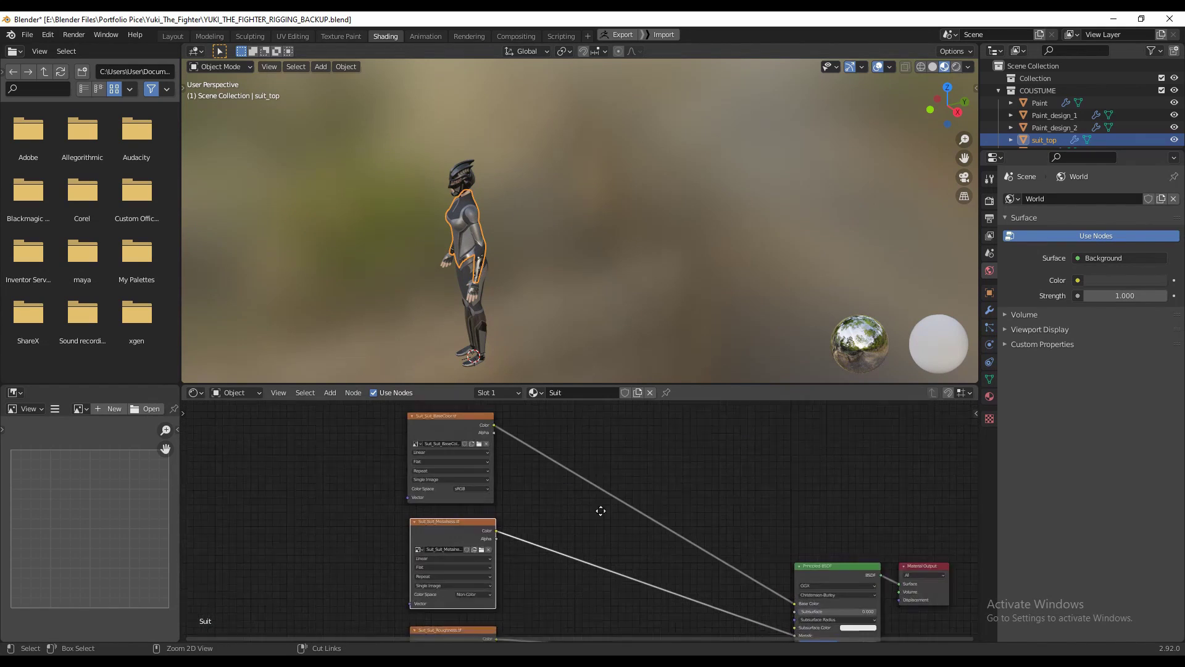
{"action": "scroll", "coordinate": [601, 494], "scroll_direction": "up", "scroll_amount": 3}
{"action": "middle_click_drag", "start_coordinate": [572, 456], "coordinate": [637, 491], "text": "shift"}
{"action": "scroll", "coordinate": [535, 485], "scroll_direction": "up", "scroll_amount": 1}
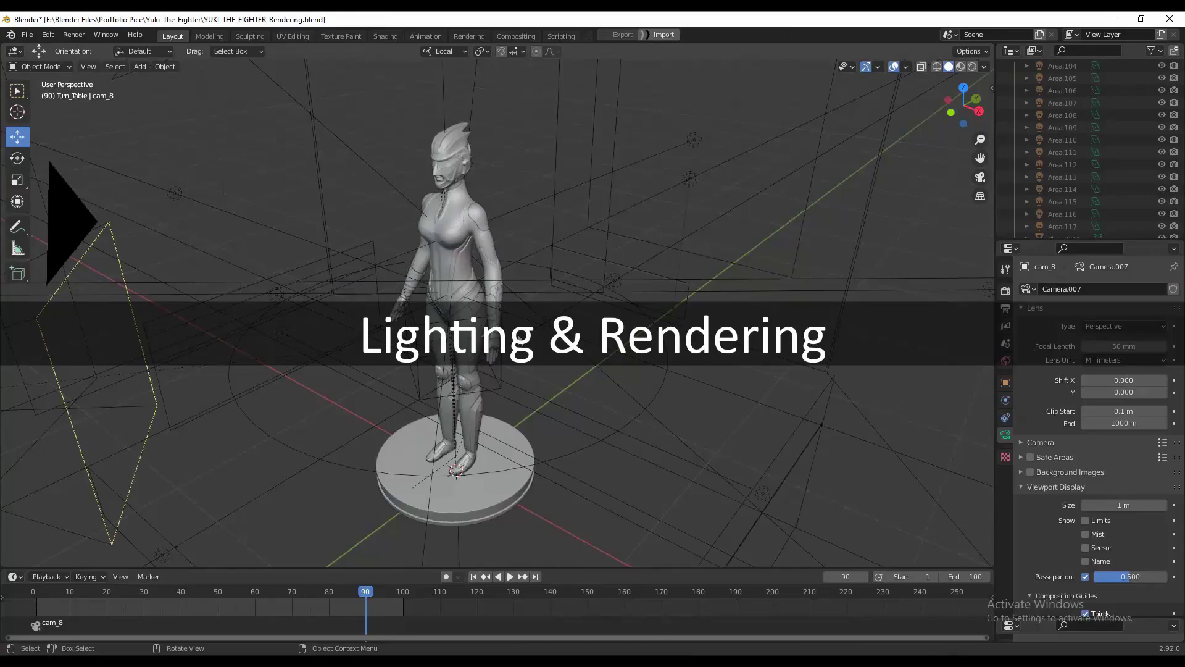
View the turntable scene through the cam_8 camera with rendered viewport shading.
{"action": "mouse_move", "coordinate": [494, 419]}
{"action": "middle_mouse_down"}
{"action": "mouse_move", "coordinate": [530, 416]}
{"action": "mouse_move", "coordinate": [594, 348]}
{"action": "middle_mouse_up"}
{"action": "left_click", "coordinate": [981, 177]}
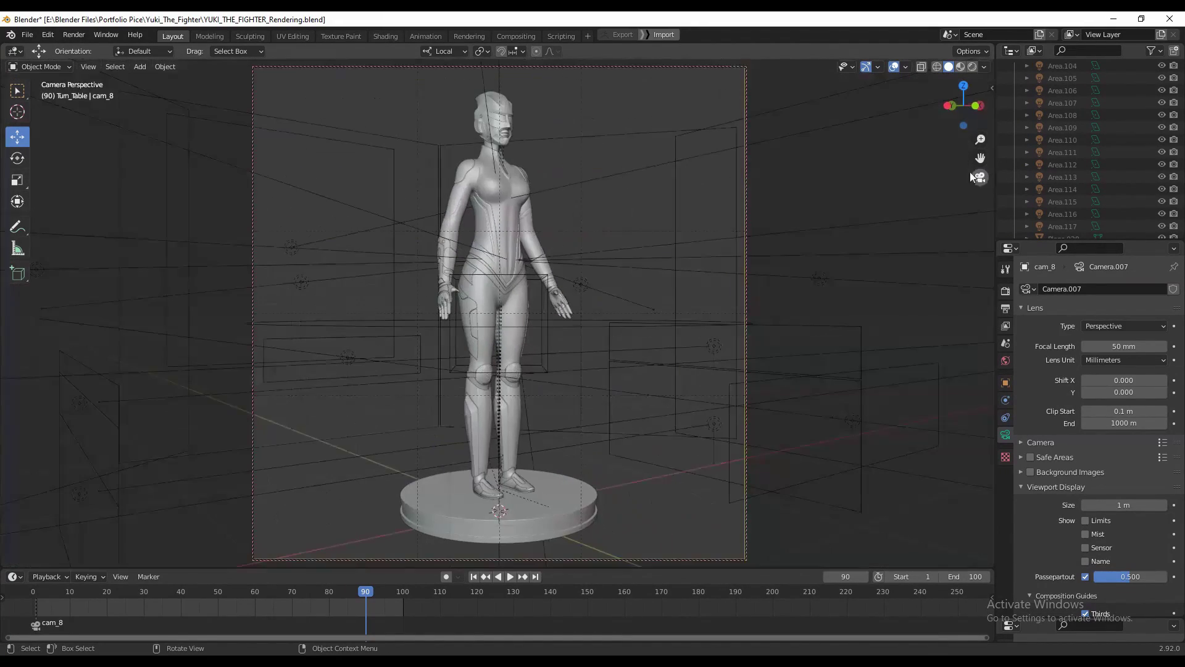
{"action": "left_click", "coordinate": [1003, 292]}
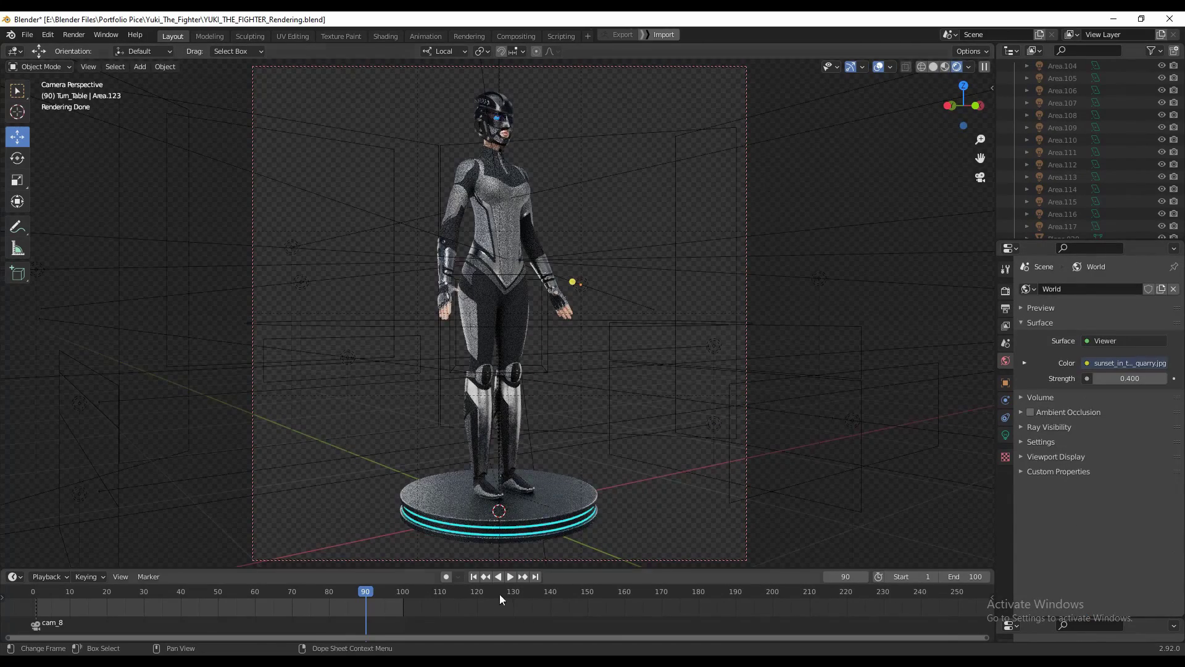
Play the turntable animation in the rendered camera view, pausing it to inspect the character from behind.
{"action": "left_click", "coordinate": [510, 578]}
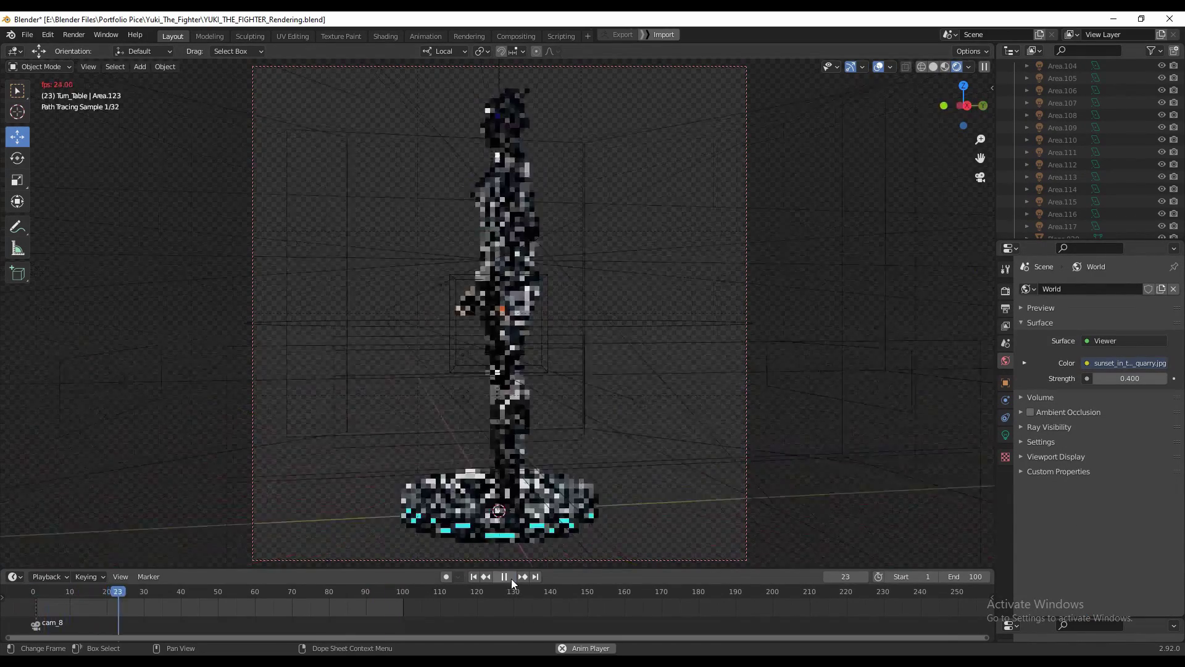
{"action": "left_click", "coordinate": [502, 573]}
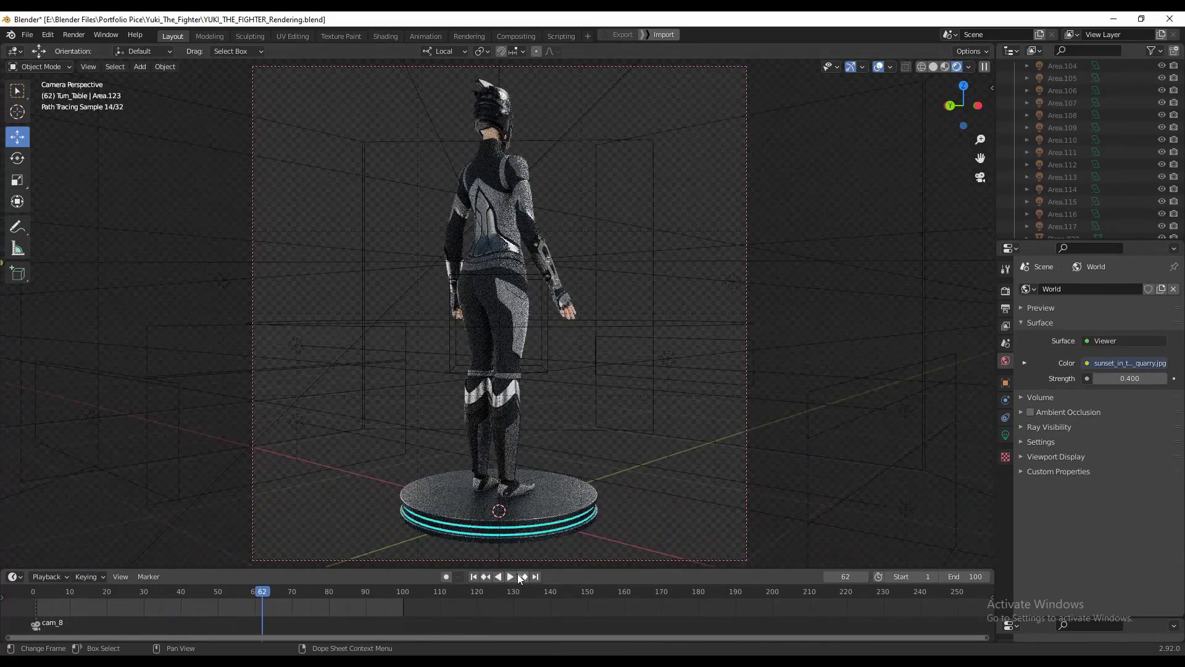
{"action": "left_click", "coordinate": [513, 574]}
{"action": "left_click", "coordinate": [501, 577]}
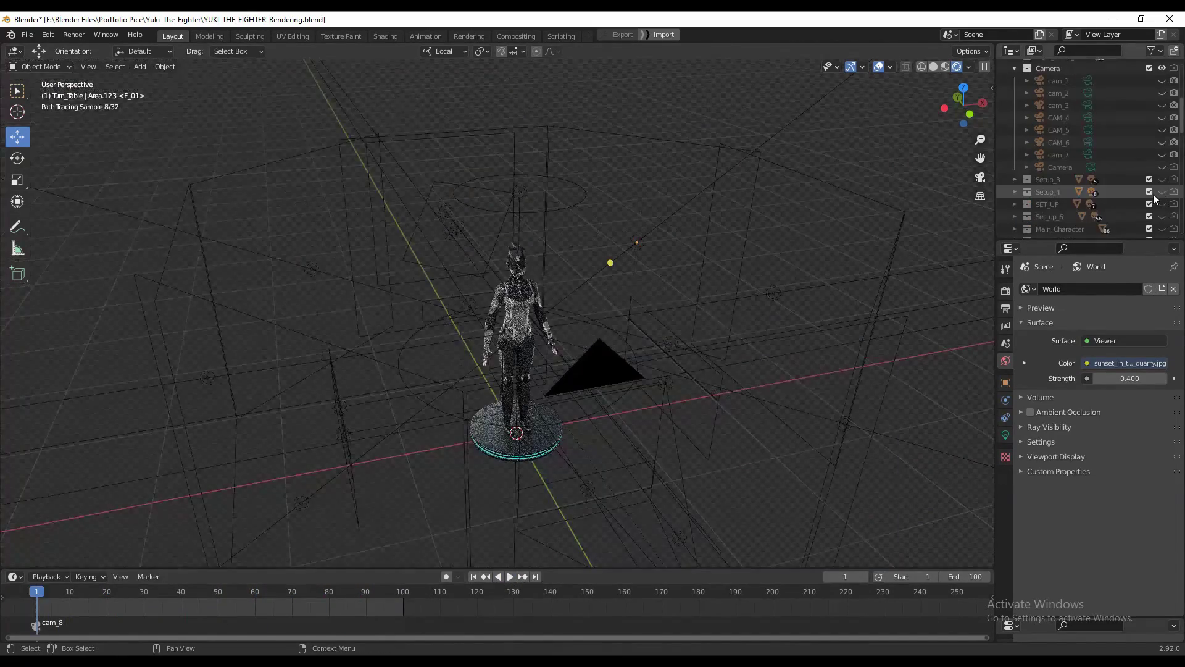
Leave the camera view, survey the lighting setup around the character and hide the Turn_Table collection in the viewport.
{"action": "middle_click_drag", "start_coordinate": [820, 187], "coordinate": [741, 185]}
{"action": "scroll", "coordinate": [741, 185], "scroll_direction": "down", "scroll_amount": 2}
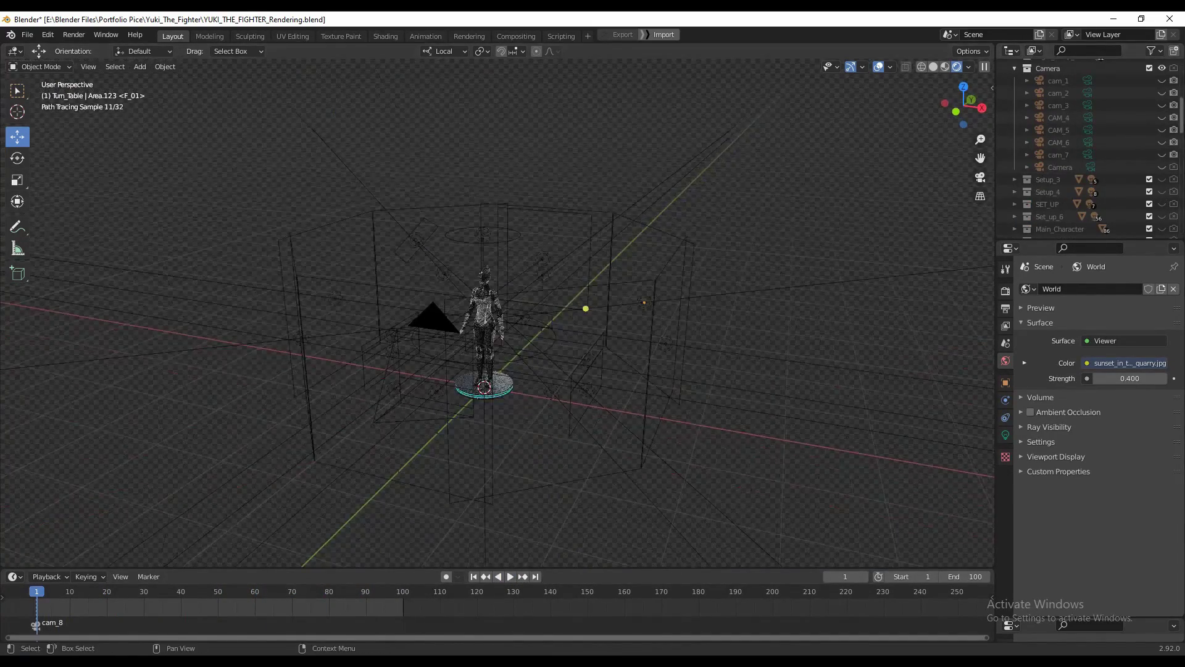
{"action": "scroll", "coordinate": [1090, 148], "scroll_direction": "down", "scroll_amount": 12}
{"action": "scroll", "coordinate": [1086, 148], "scroll_direction": "up", "scroll_amount": 5}
{"action": "left_click", "coordinate": [1162, 144]}
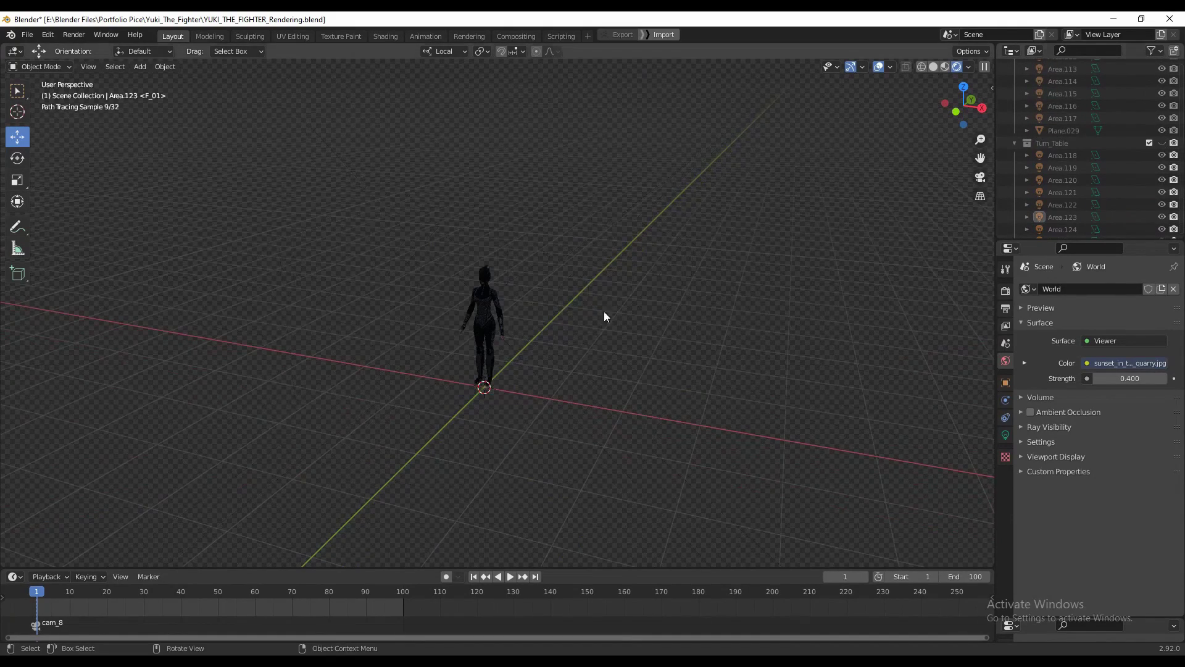
Show the Set_up_7 light collection in the viewport and inspect its lighting around the character.
{"action": "scroll", "coordinate": [594, 284], "scroll_direction": "up", "scroll_amount": 4}
{"action": "scroll", "coordinate": [1087, 148], "scroll_direction": "up", "scroll_amount": 2}
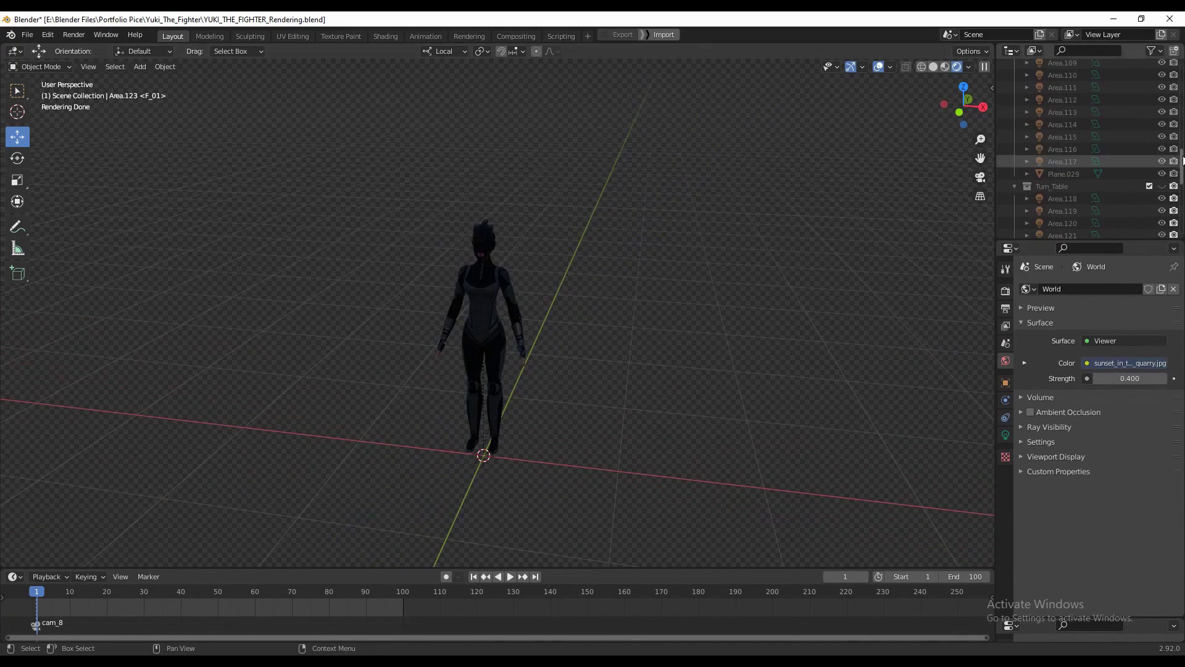
{"action": "scroll", "coordinate": [1184, 112], "scroll_direction": "up", "scroll_amount": 5}
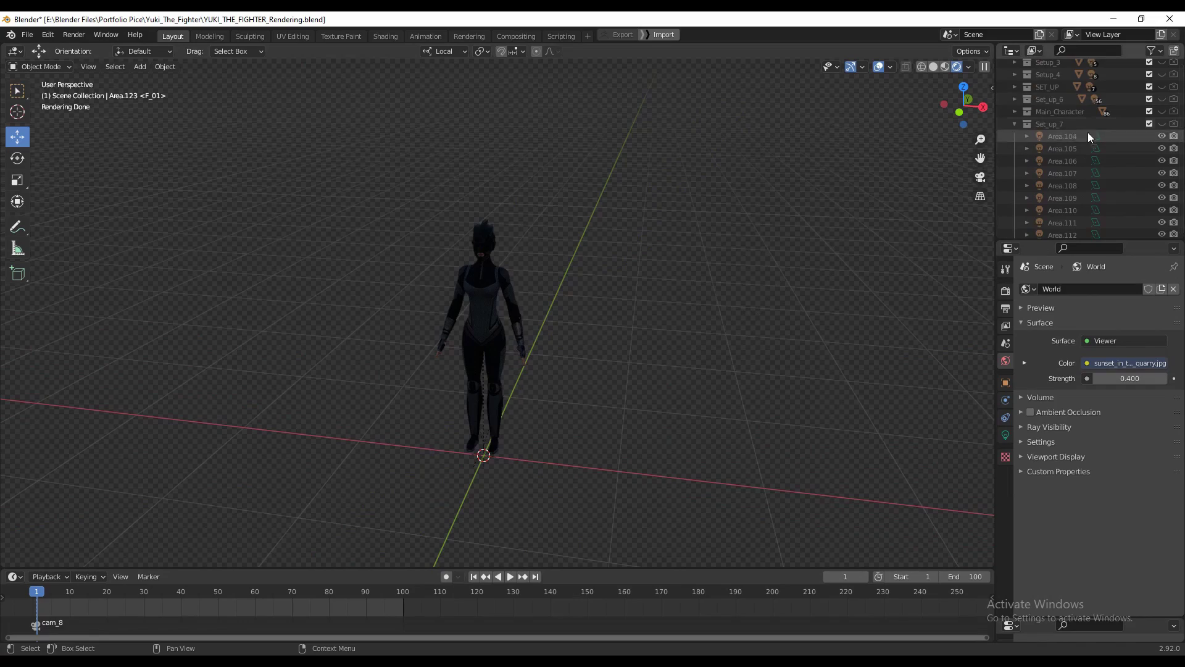
{"action": "left_click", "coordinate": [1160, 125]}
{"action": "middle_click_drag", "start_coordinate": [550, 365], "coordinate": [694, 361]}
View the character through cam_1 and show the Set_up, Light_setup_2, Setup_4 and SET_UP collections in the viewport.
{"action": "left_click_drag", "start_coordinate": [1182, 107], "coordinate": [1183, 124]}
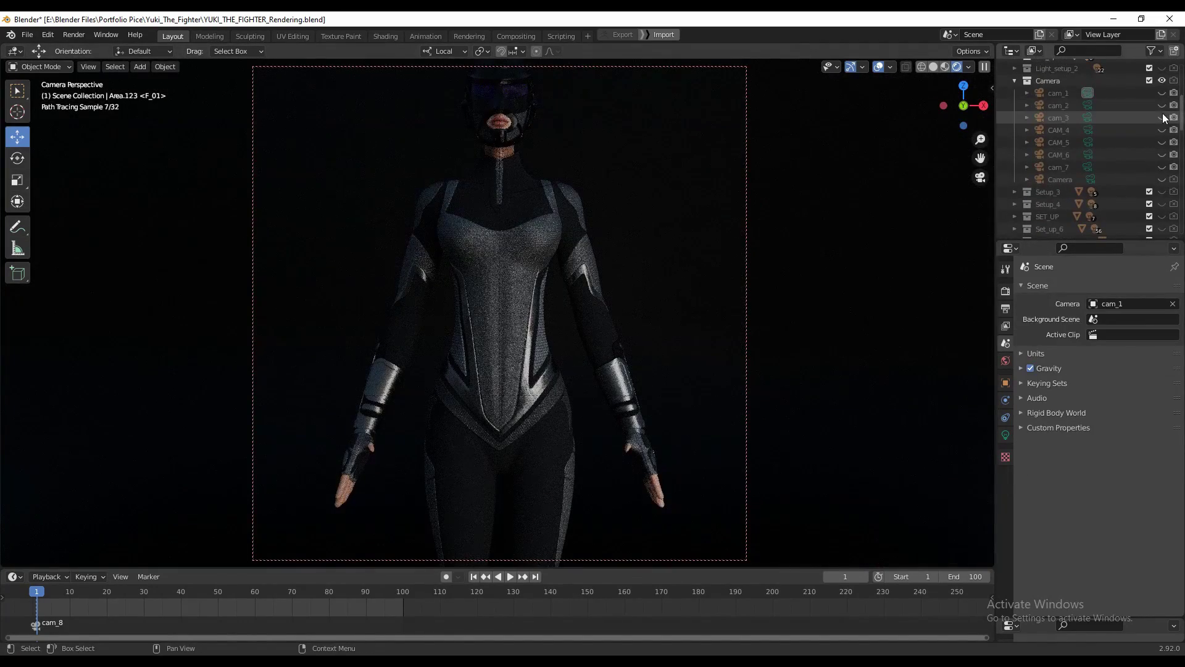
{"action": "scroll", "coordinate": [1181, 79], "scroll_direction": "up", "scroll_amount": 5}
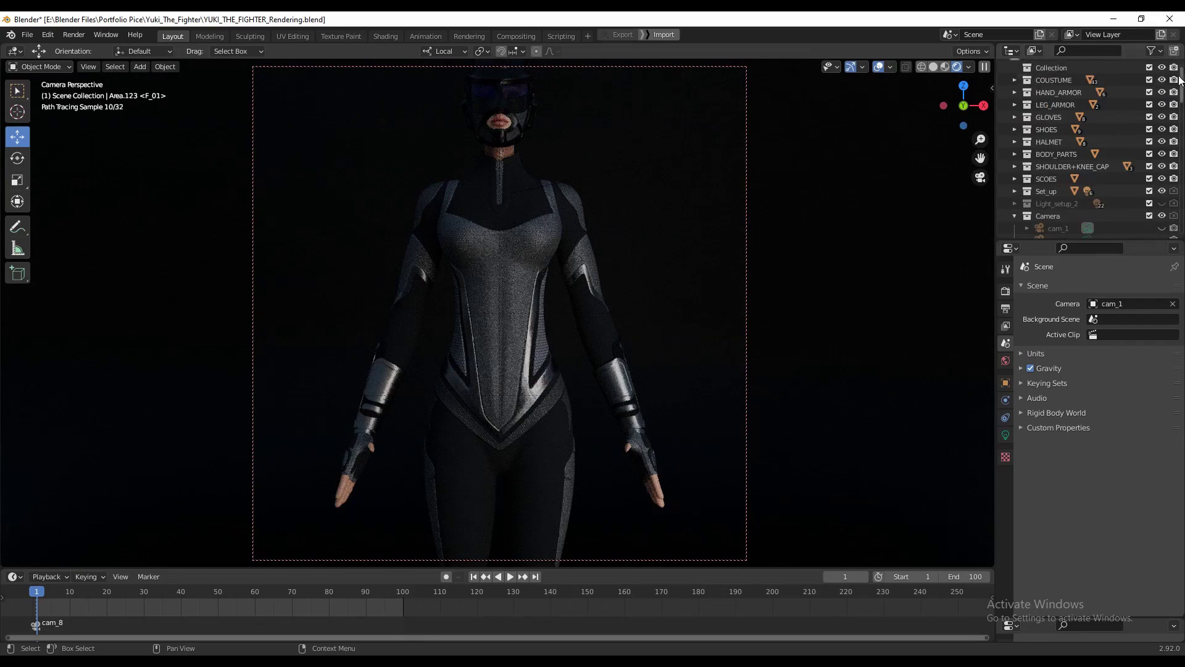
{"action": "left_click", "coordinate": [1160, 204]}
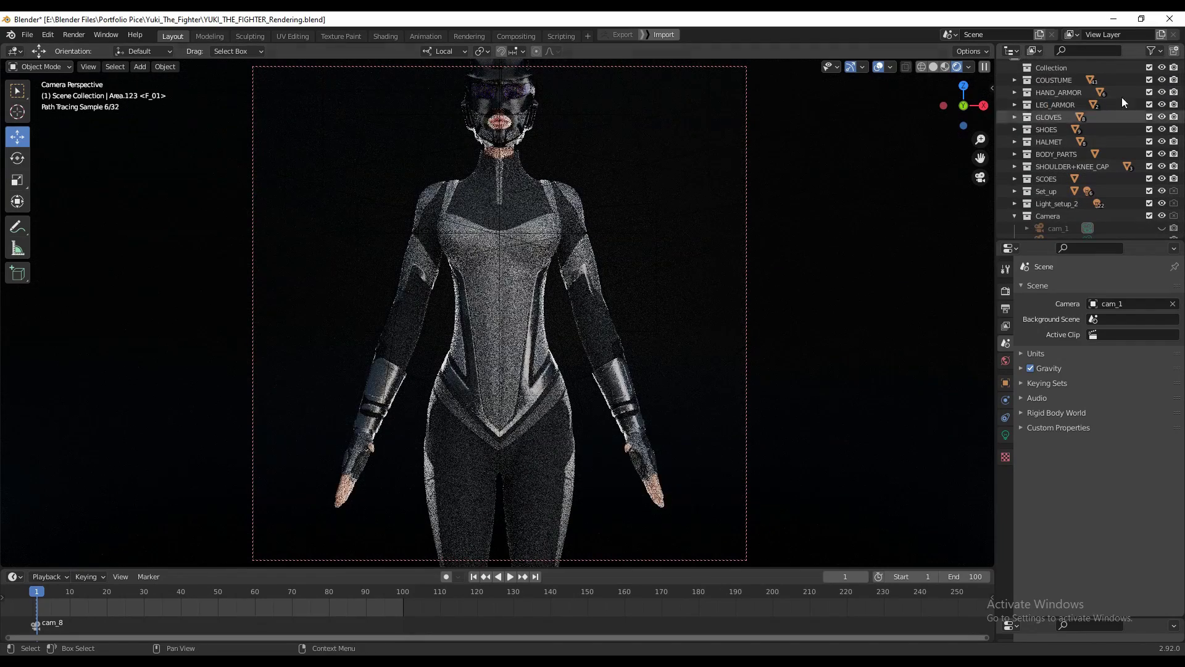
{"action": "scroll", "coordinate": [1111, 148], "scroll_direction": "down", "scroll_amount": 8}
{"action": "left_click", "coordinate": [1162, 142]}
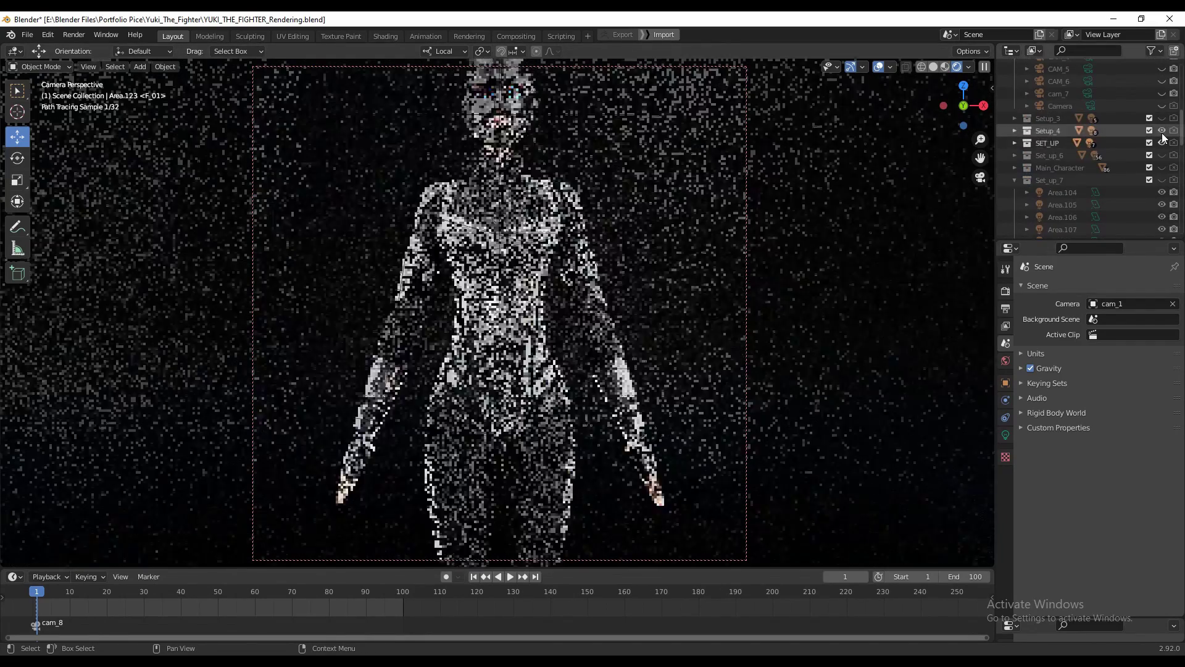
Switch the active scene camera to cam_2, CAM_5 and cam_7 in turn to preview the character from each angle.
{"action": "left_click", "coordinate": [1130, 303]}
{"action": "left_click", "coordinate": [1118, 334]}
{"action": "left_click", "coordinate": [1117, 305]}
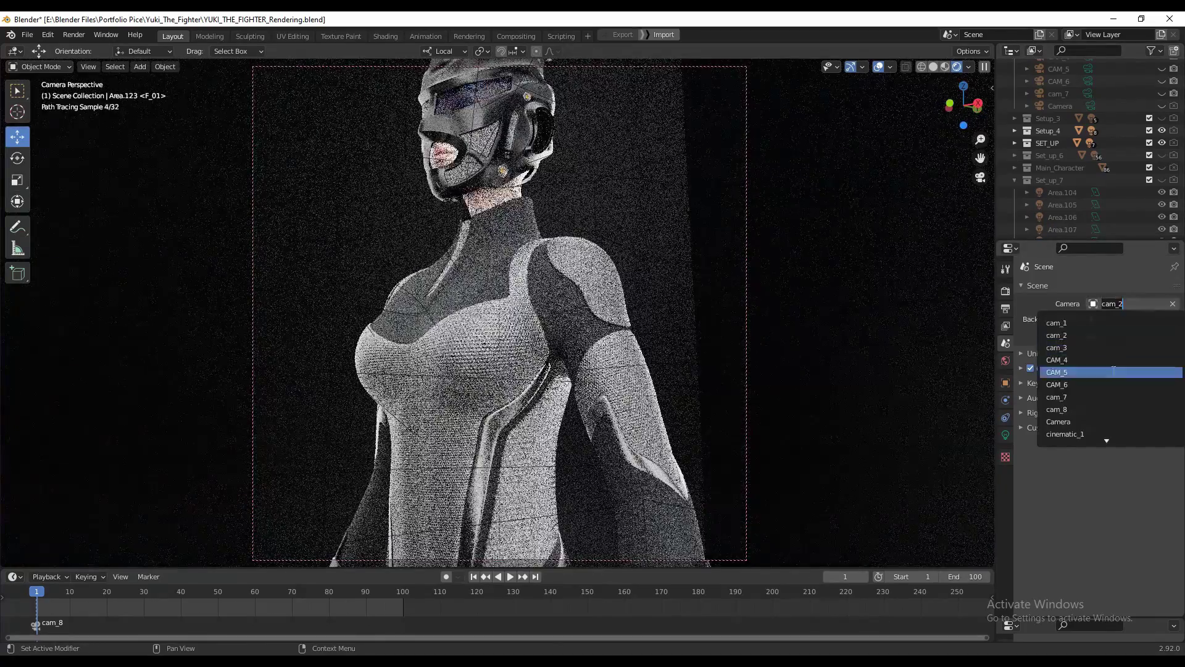
{"action": "left_click", "coordinate": [1114, 372]}
{"action": "left_click", "coordinate": [1117, 305]}
{"action": "left_click", "coordinate": [1107, 390]}
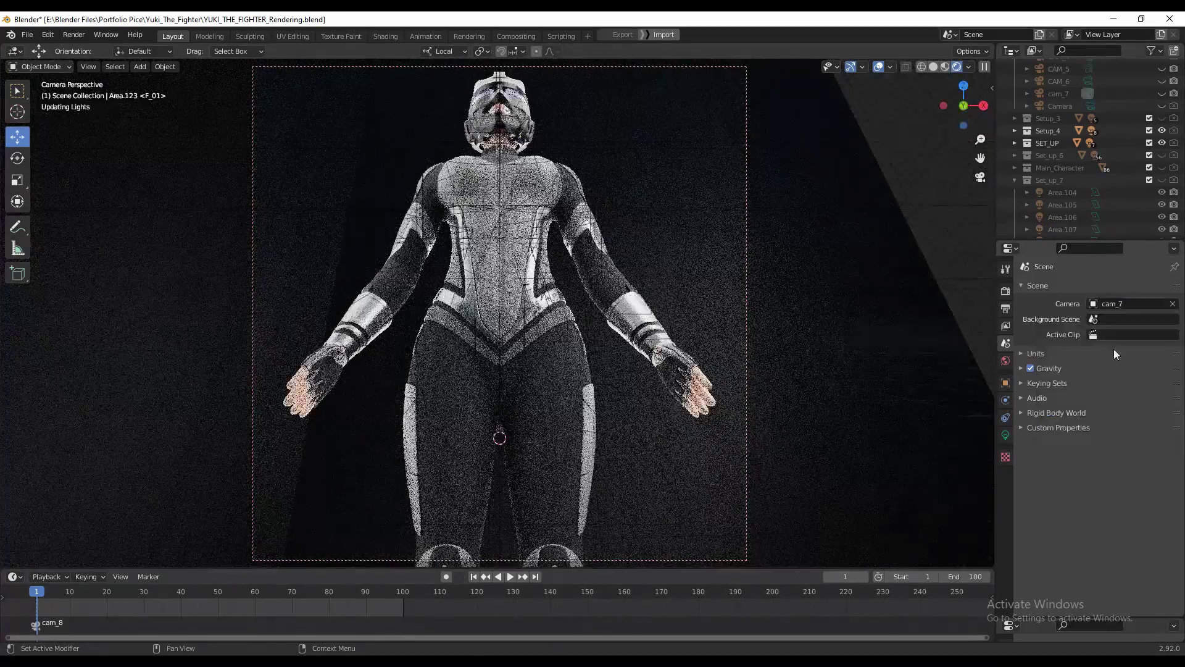
{"action": "scroll", "coordinate": [1168, 115], "scroll_direction": "up", "scroll_amount": 2}
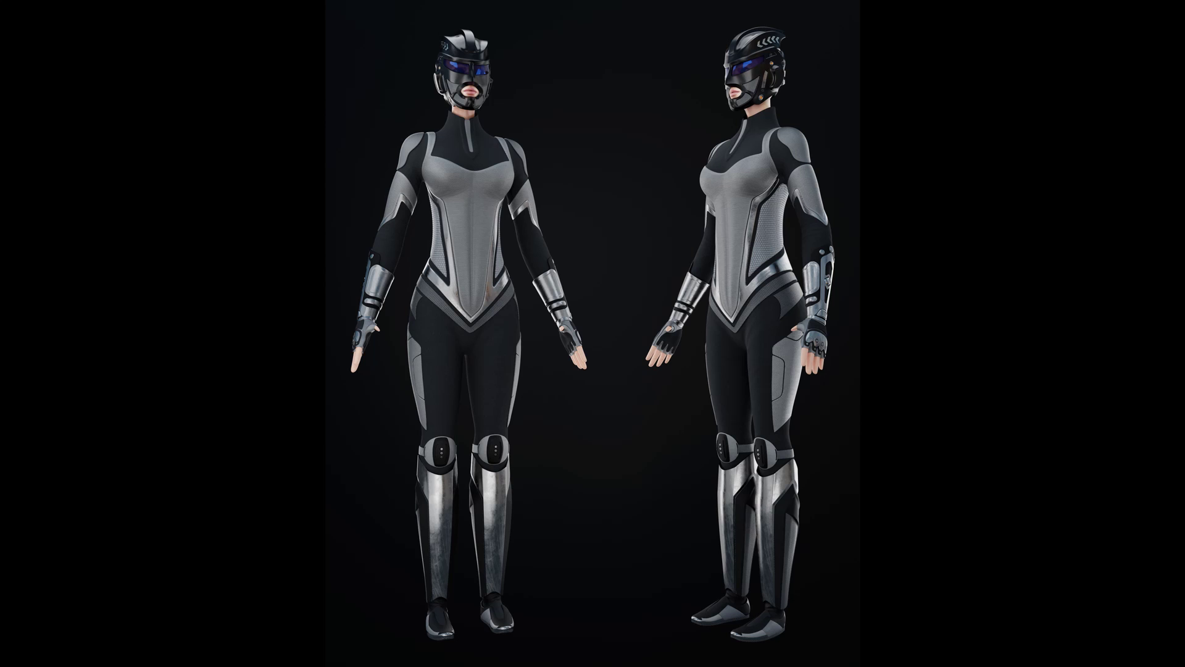